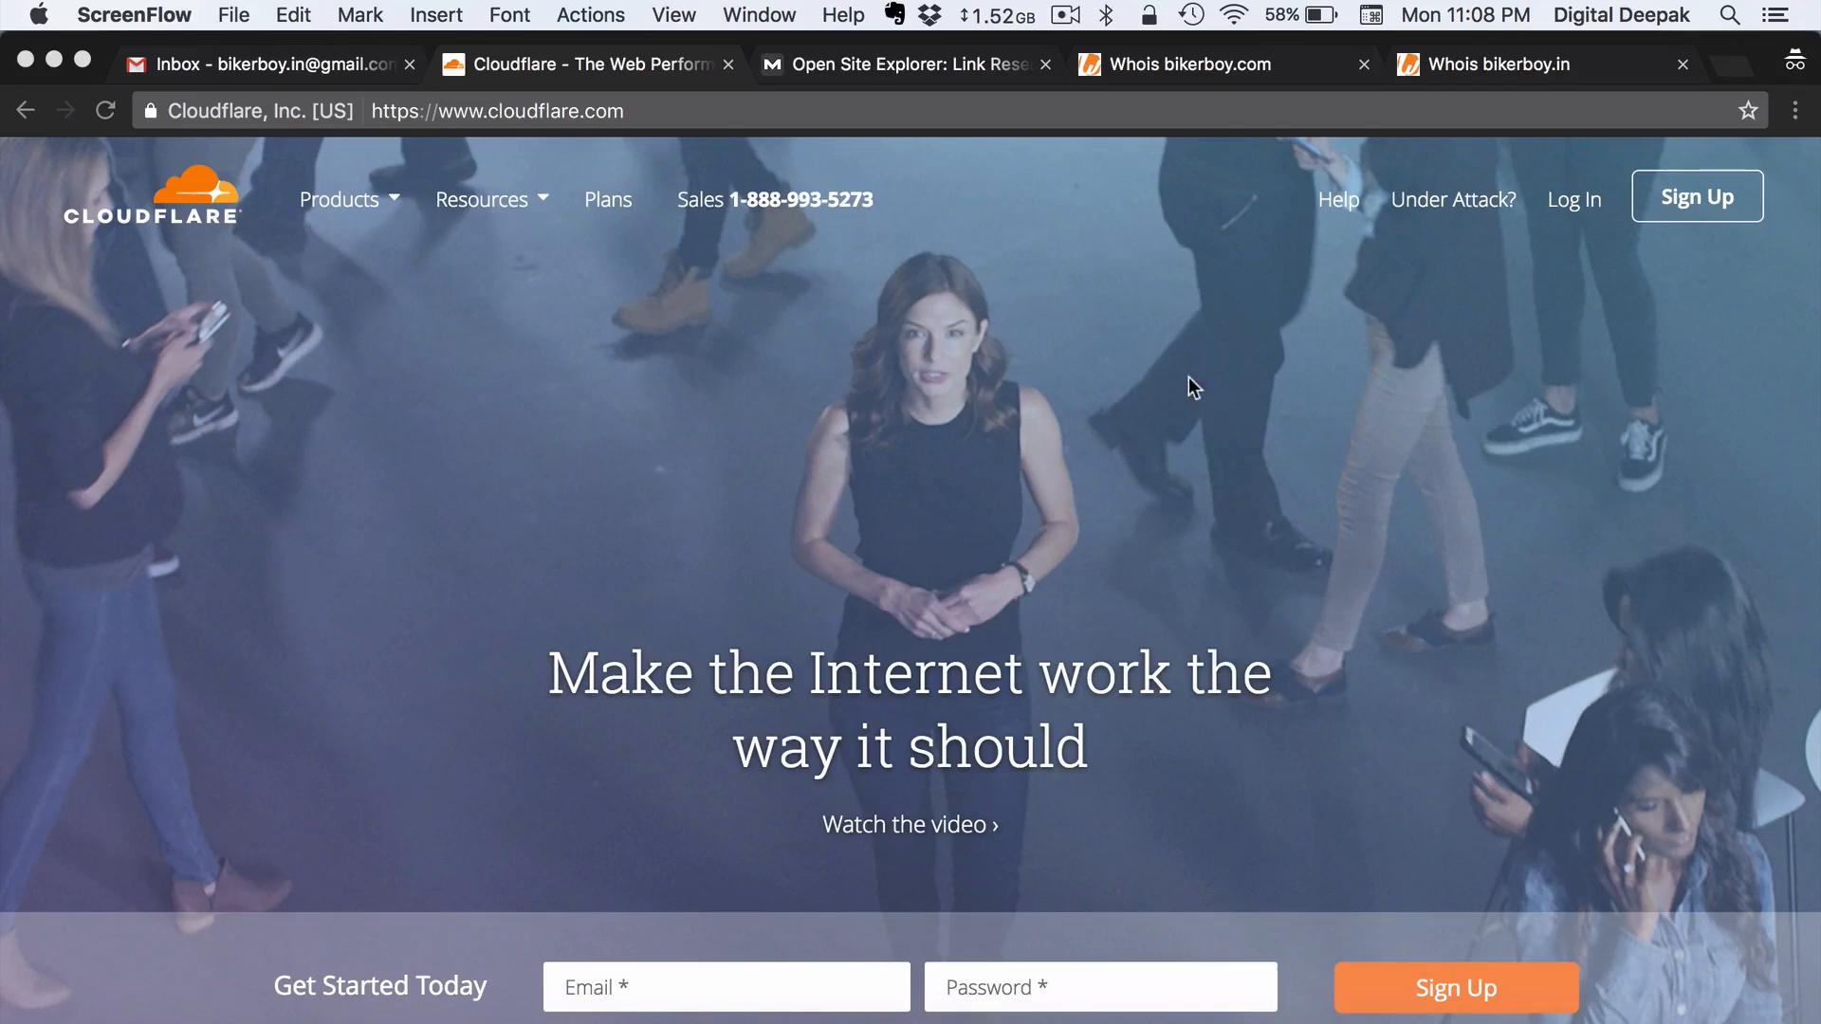
# - Bring up the whois record for bikerboy.in, showing its Name.com registrar and name servers
pyautogui.click(1512, 77)
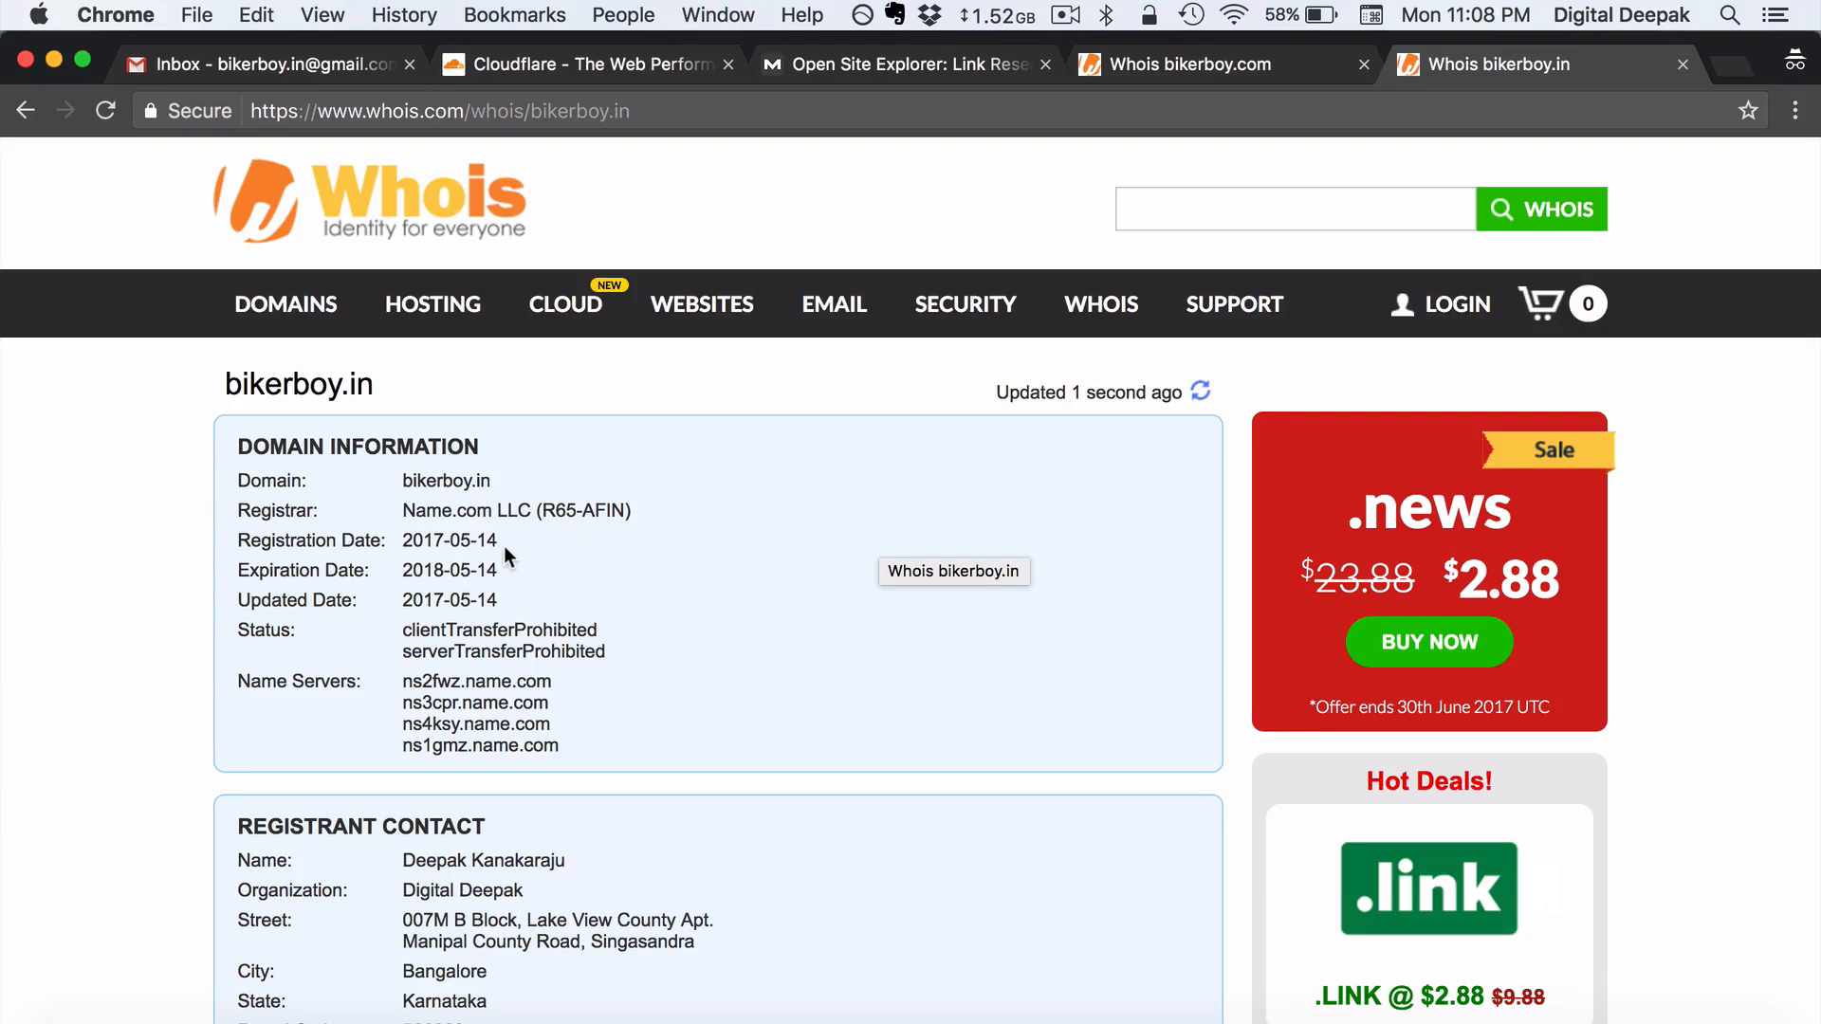
# - Compare registration dates of bikerboy.in and bikerboy.com (1999-05-24), then view bikerboy.com's Moz link metrics
pyautogui.moveTo(499, 546); pyautogui.dragTo(454, 544)
pyautogui.click(550, 543)
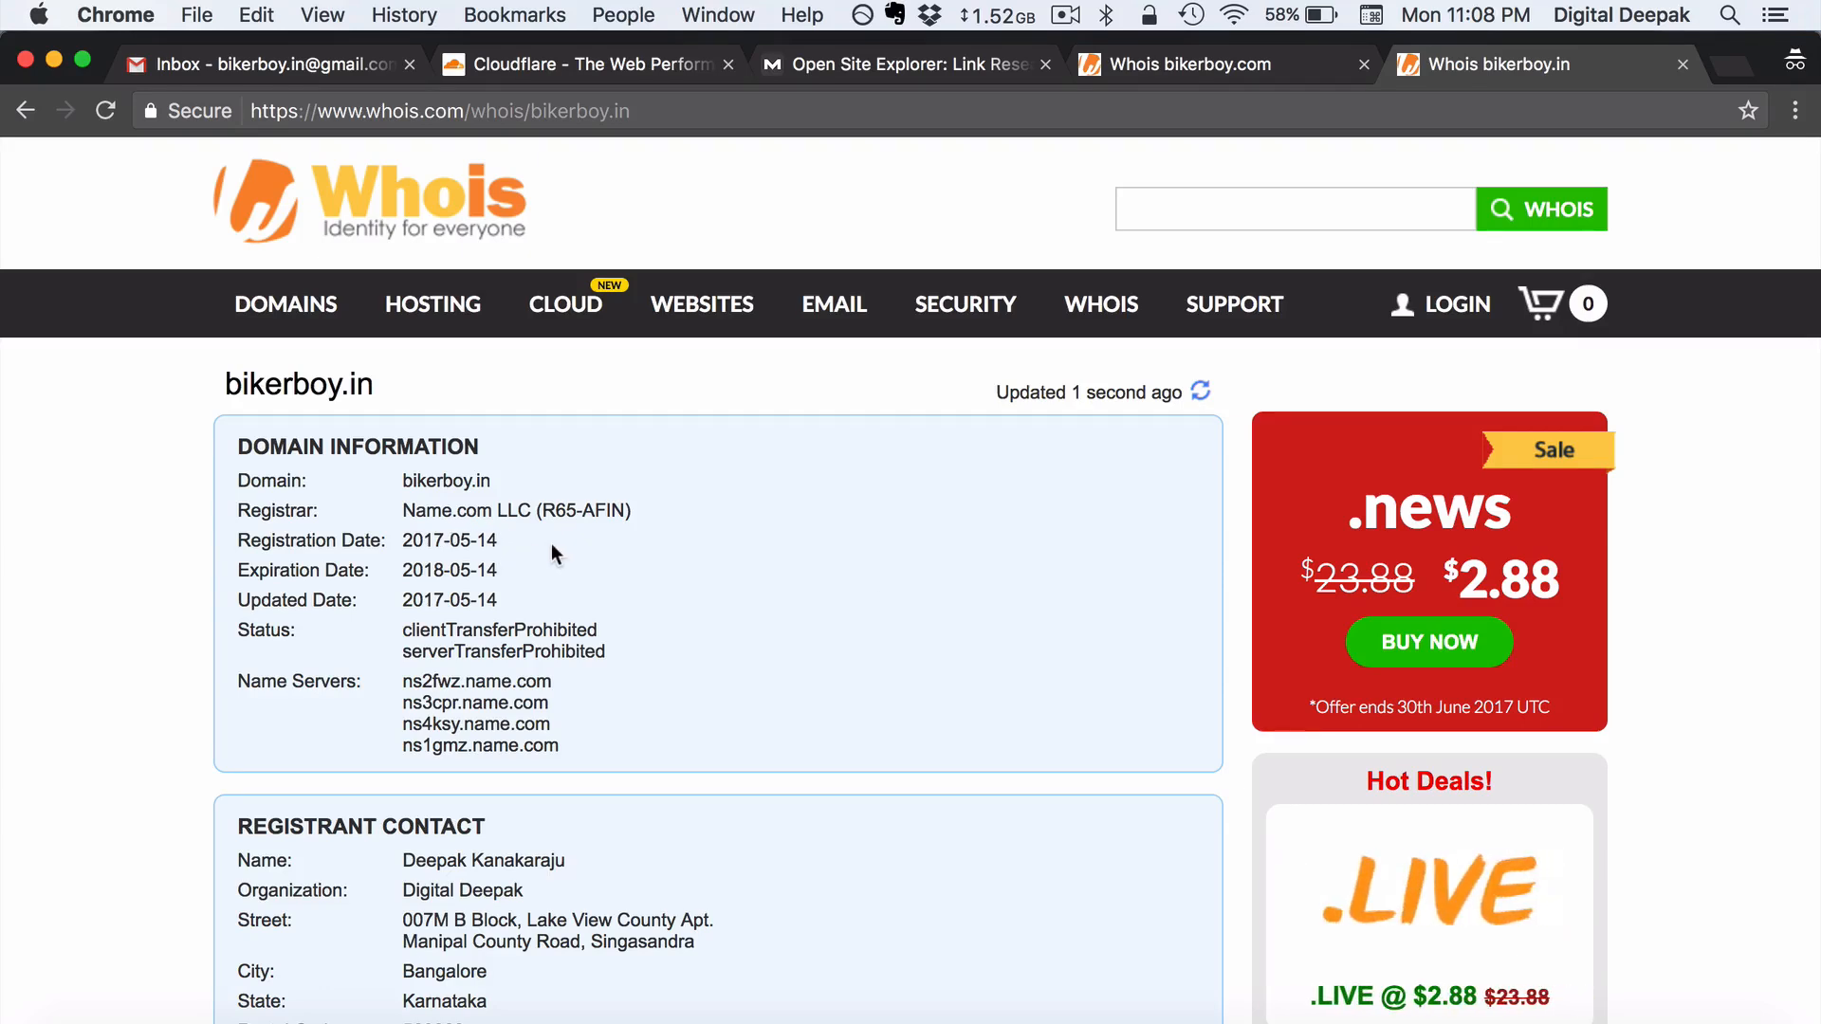
pyautogui.click(1186, 48)
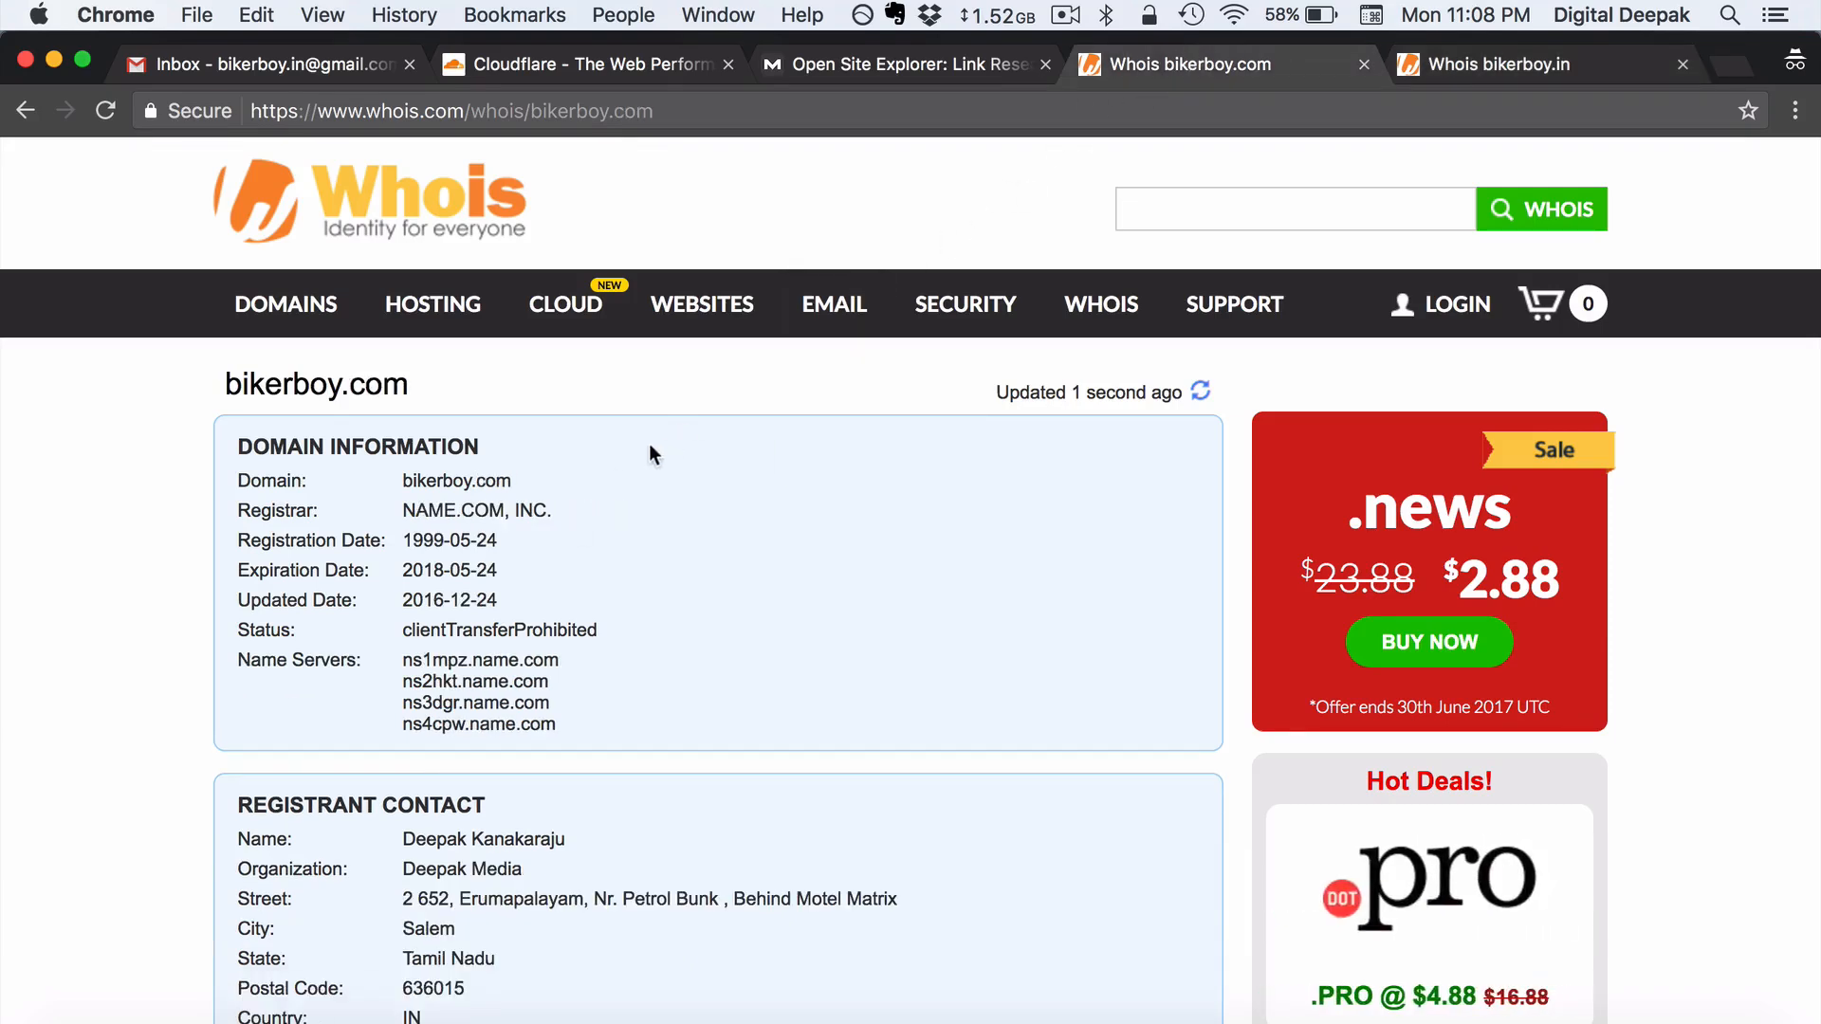
pyautogui.moveTo(512, 543); pyautogui.dragTo(402, 543)
pyautogui.click(528, 543)
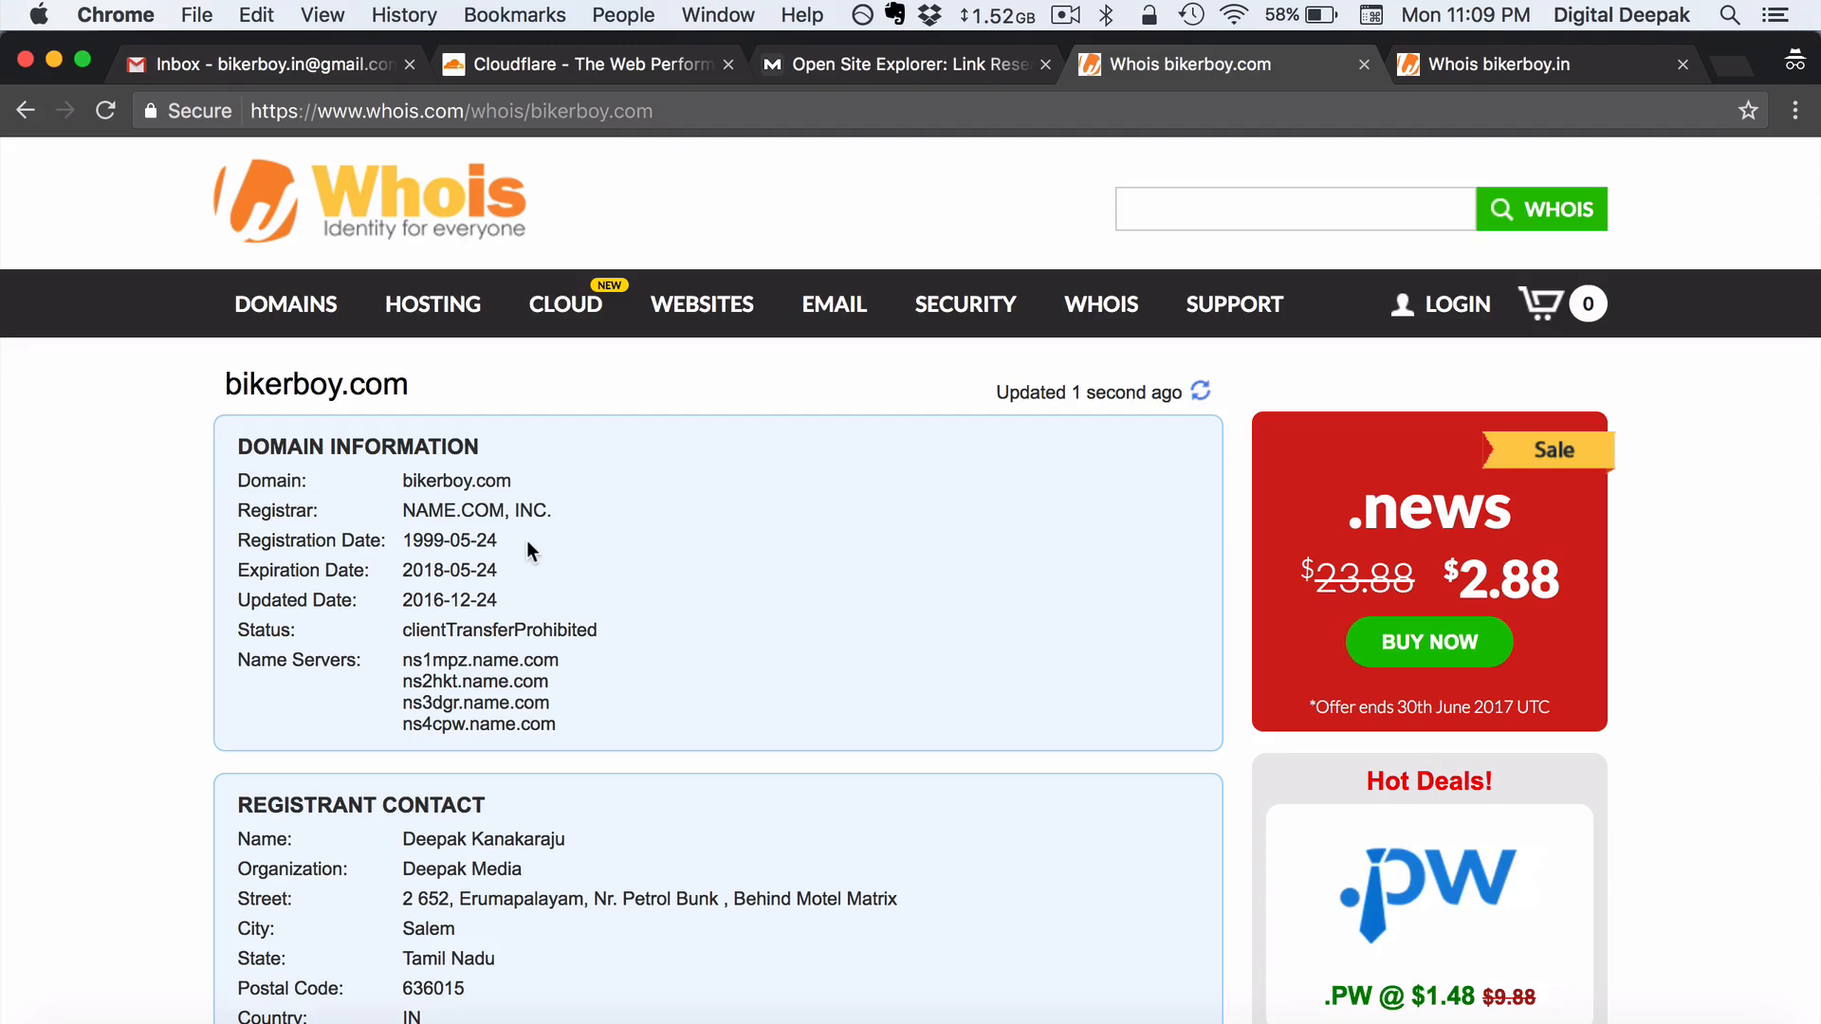
pyautogui.click(917, 65)
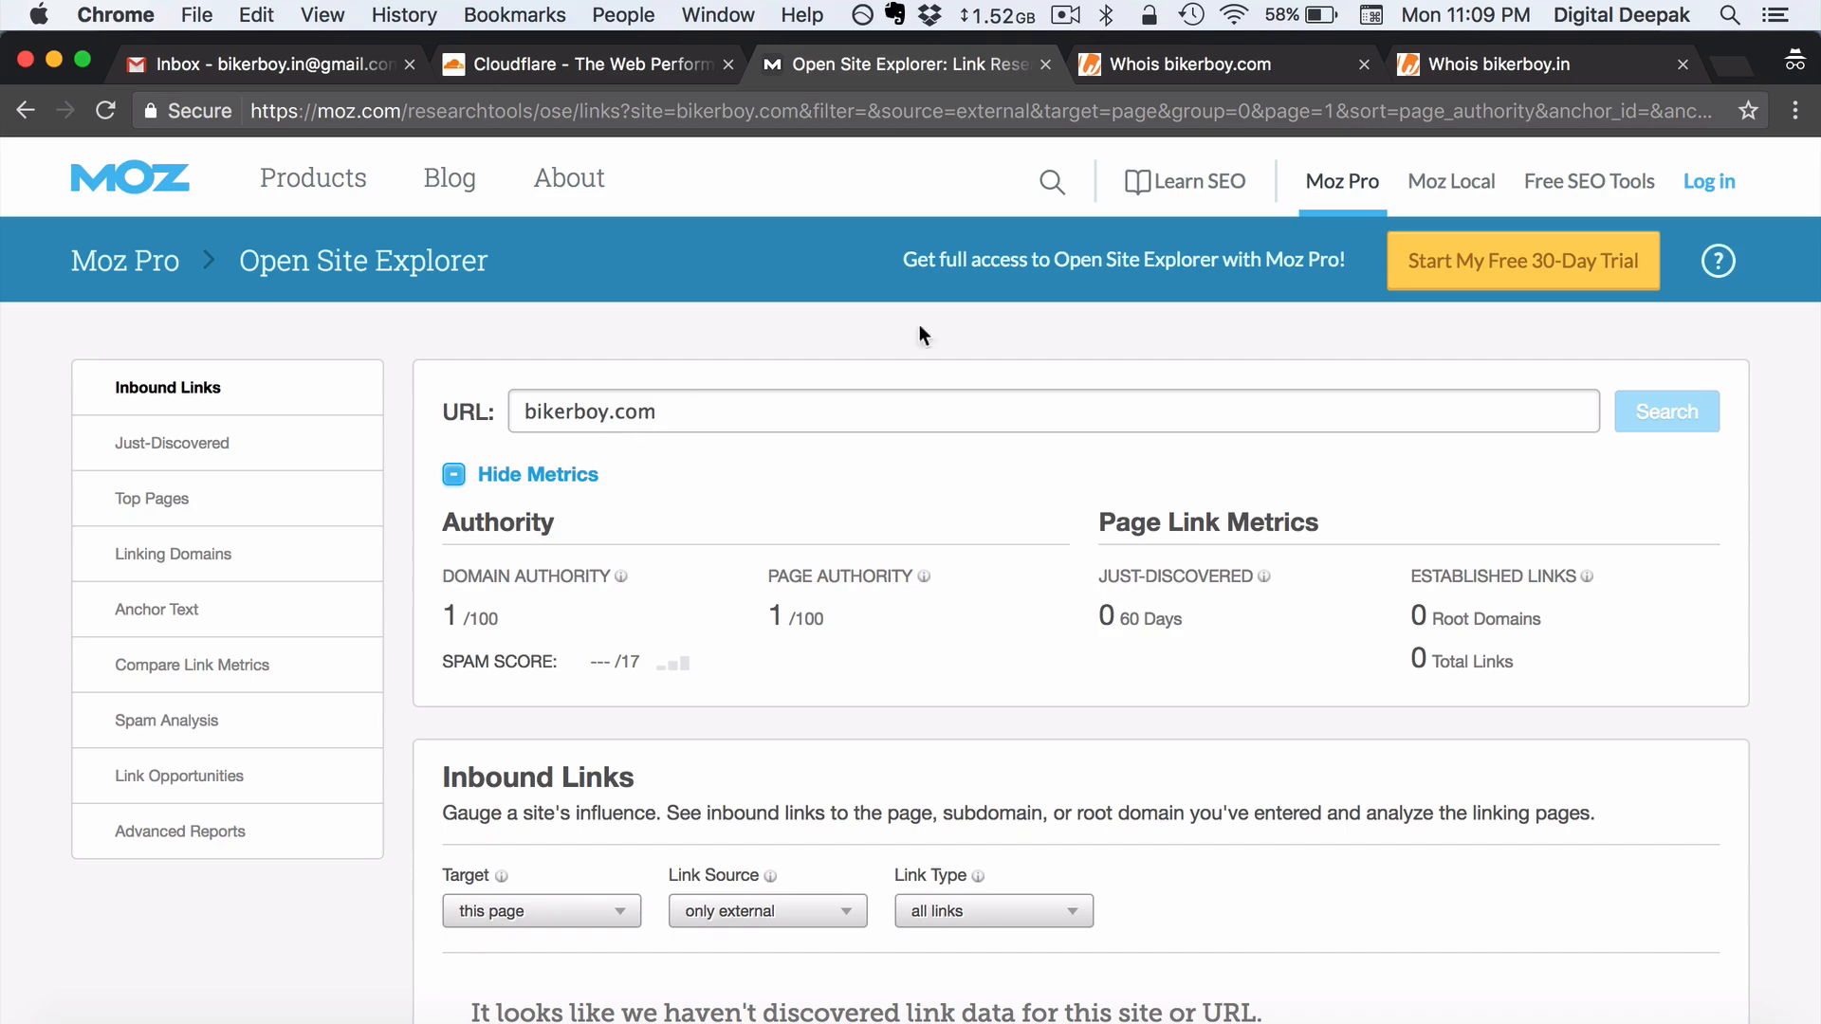
# - Return to bikerboy.com's whois record showing registration 1999-05-24 and expiry 2018-05-24
pyautogui.click(1219, 72)
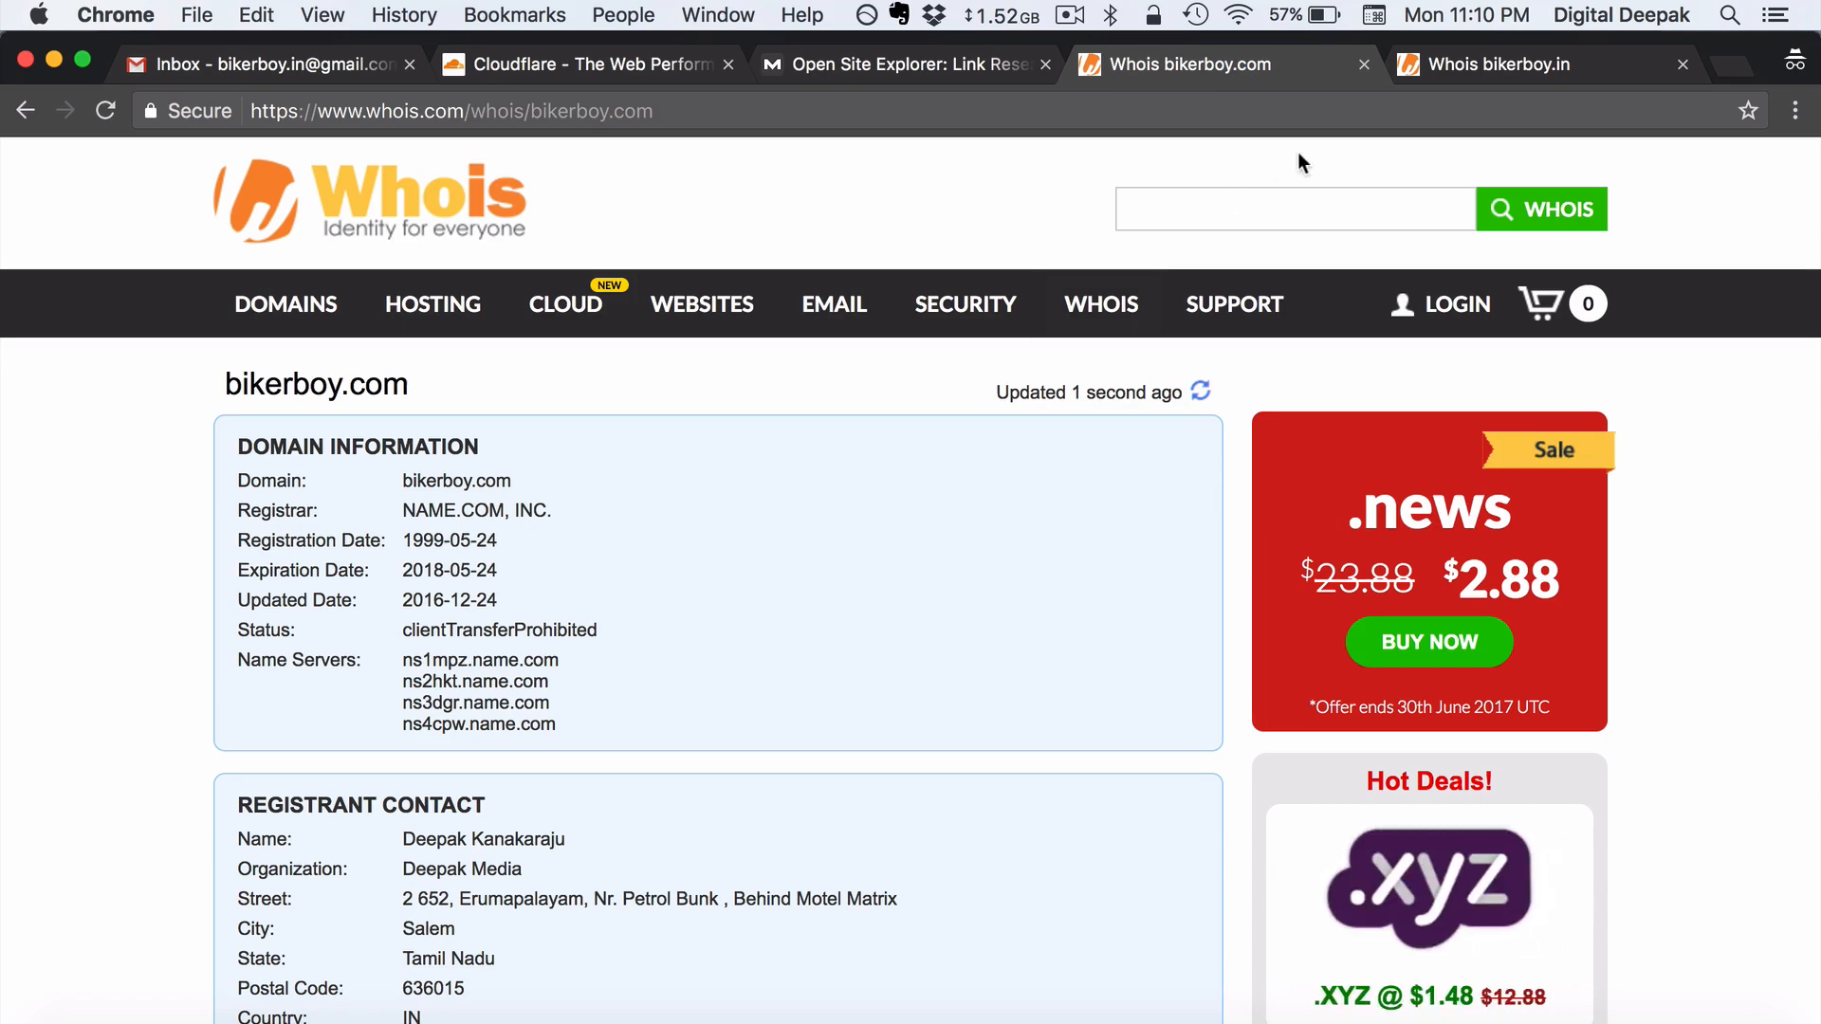
# - Review bikerboy.in's name.com nameservers, check the signed-in Gmail account, and return to Cloudflare
pyautogui.click(1478, 68)
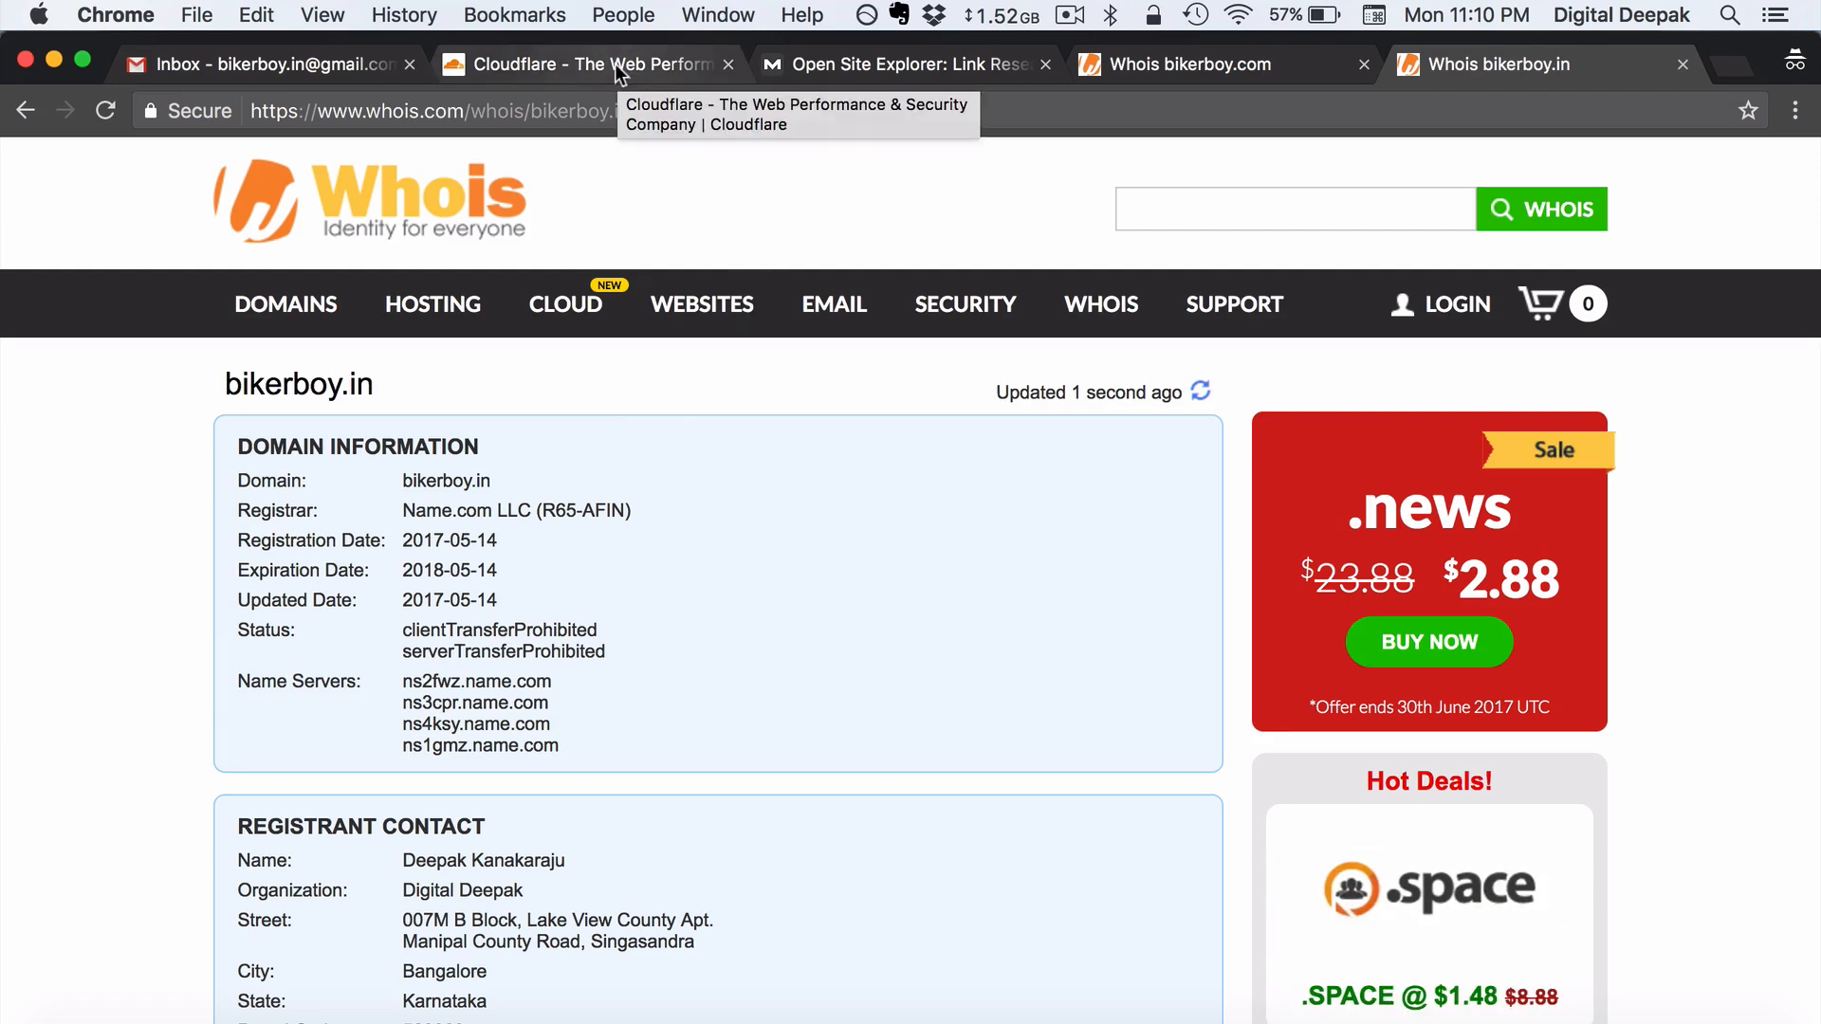
pyautogui.click(353, 72)
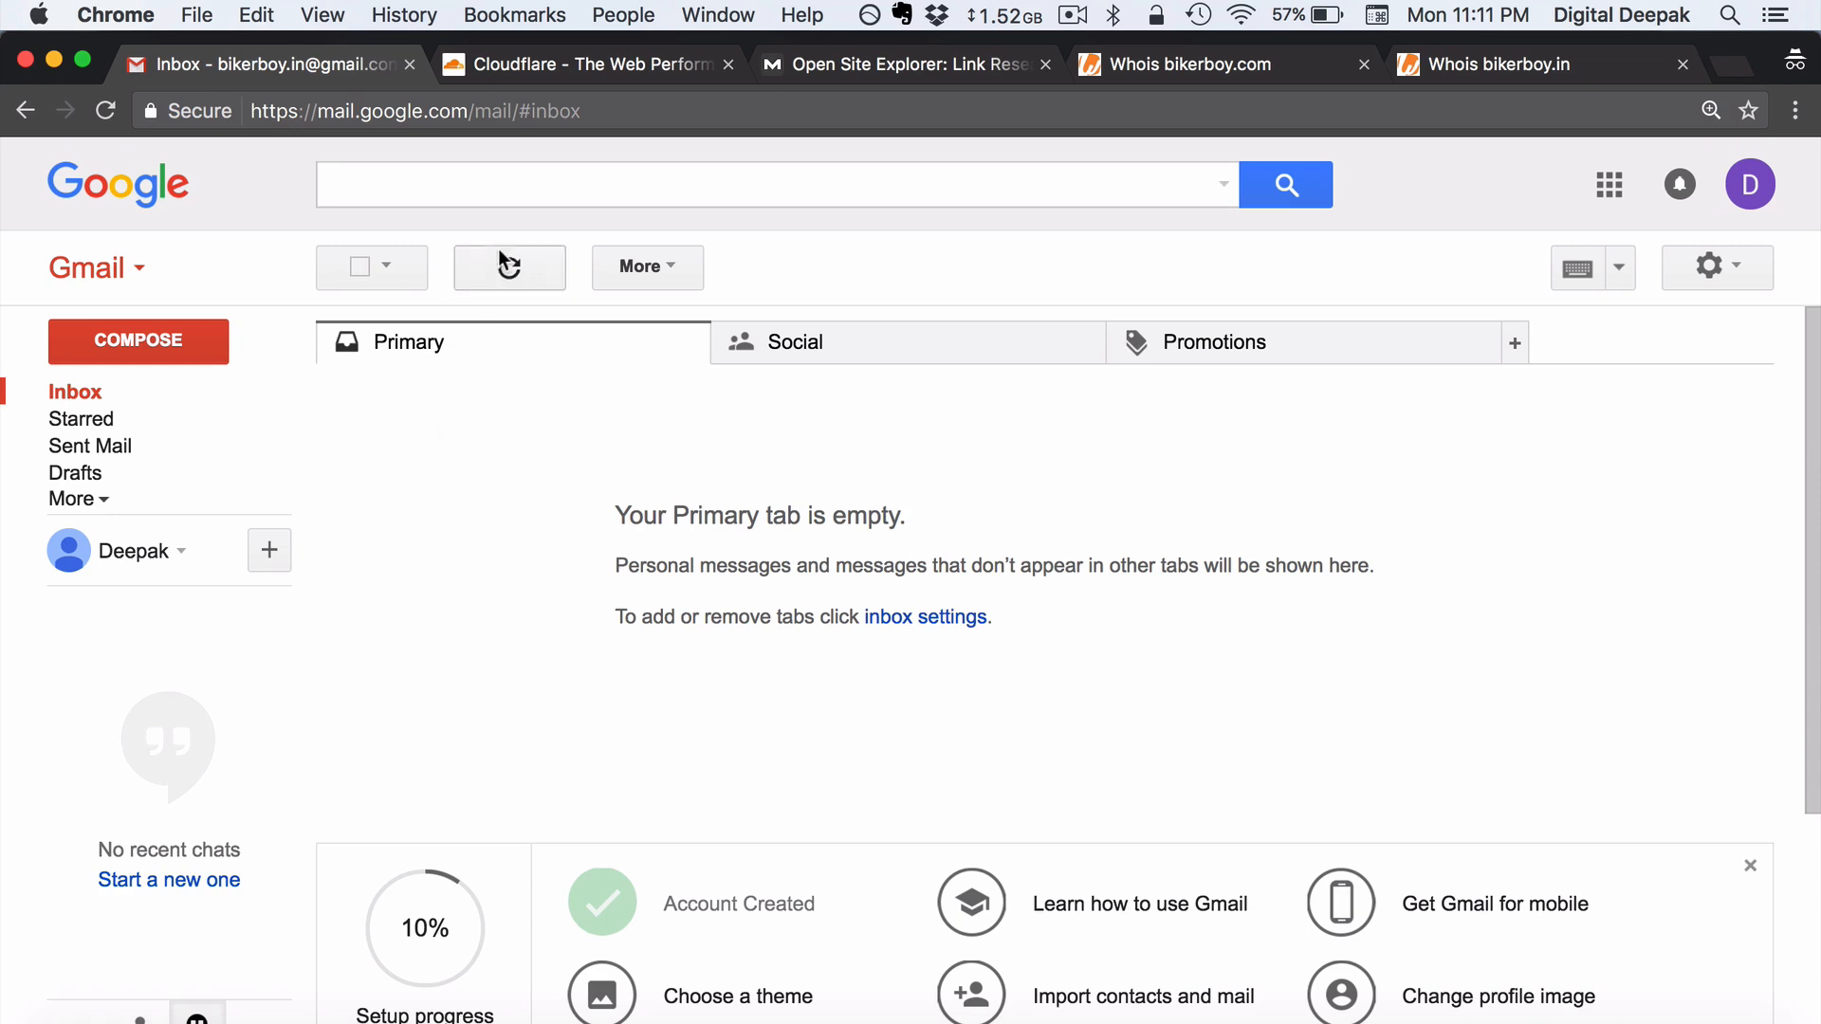
pyautogui.click(1751, 186)
pyautogui.moveTo(1531, 268); pyautogui.dragTo(1741, 268)
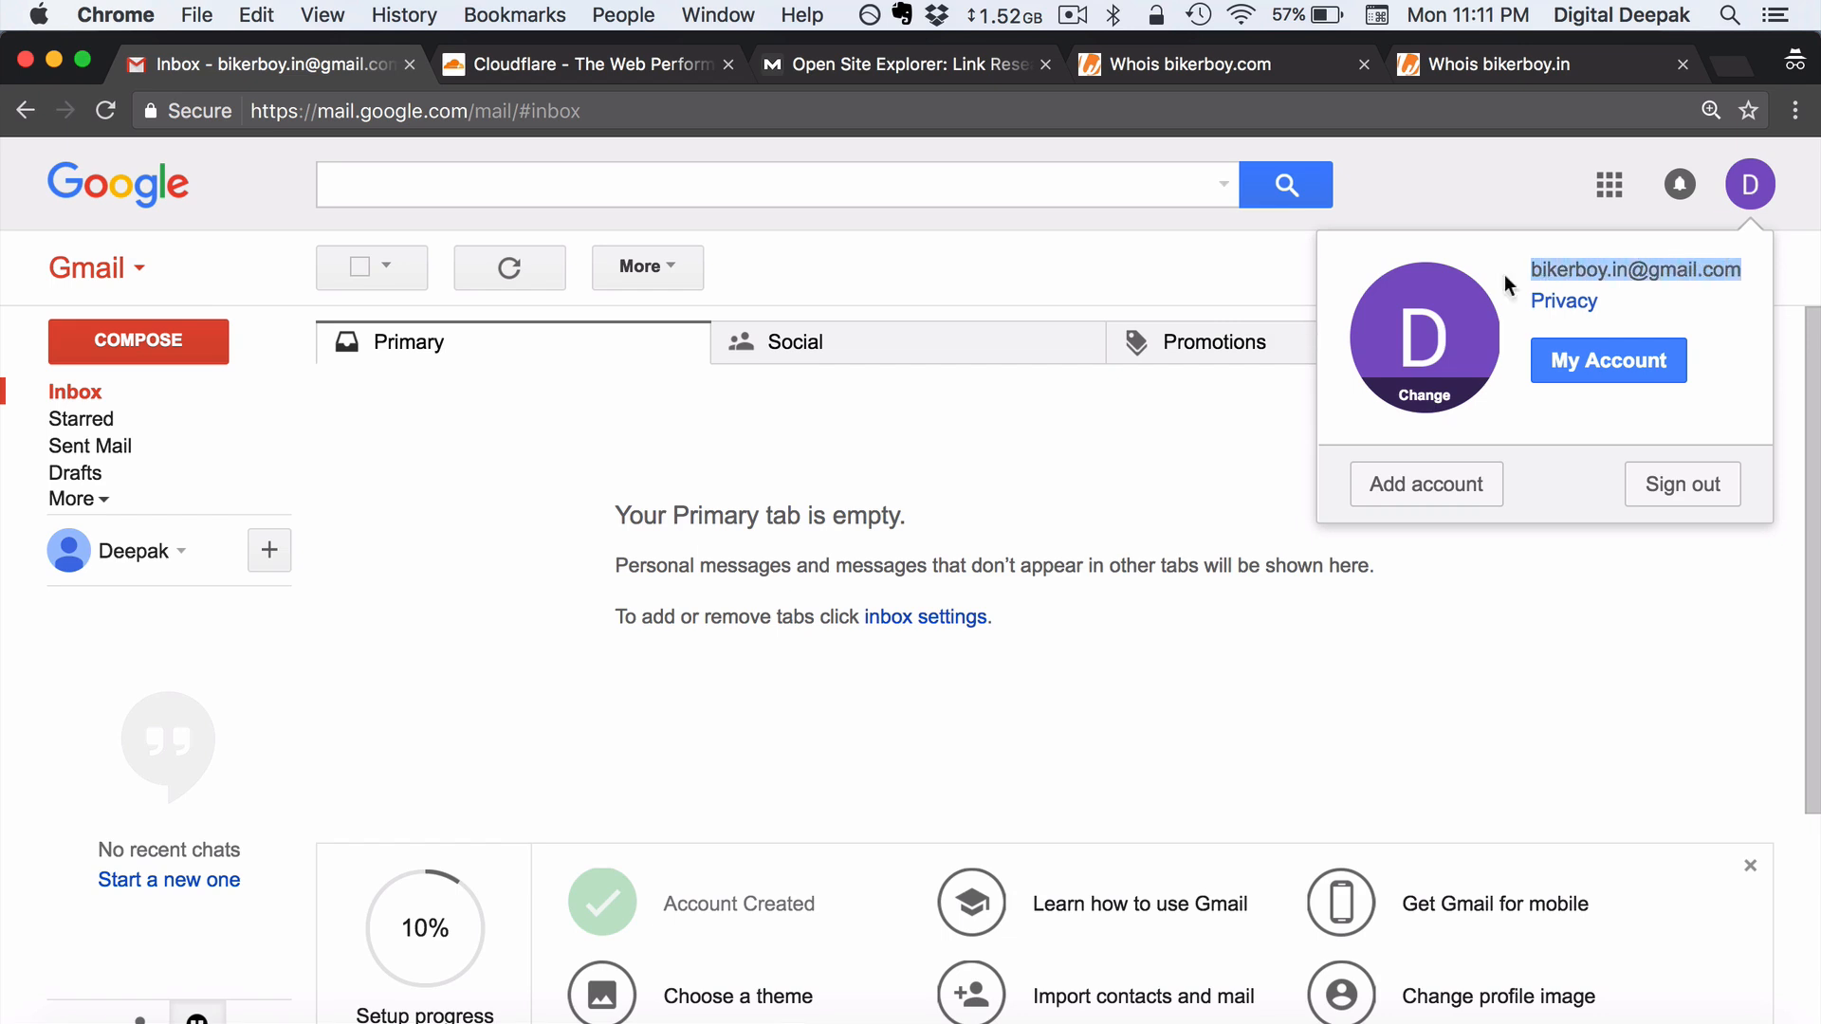
pyautogui.click(1011, 251)
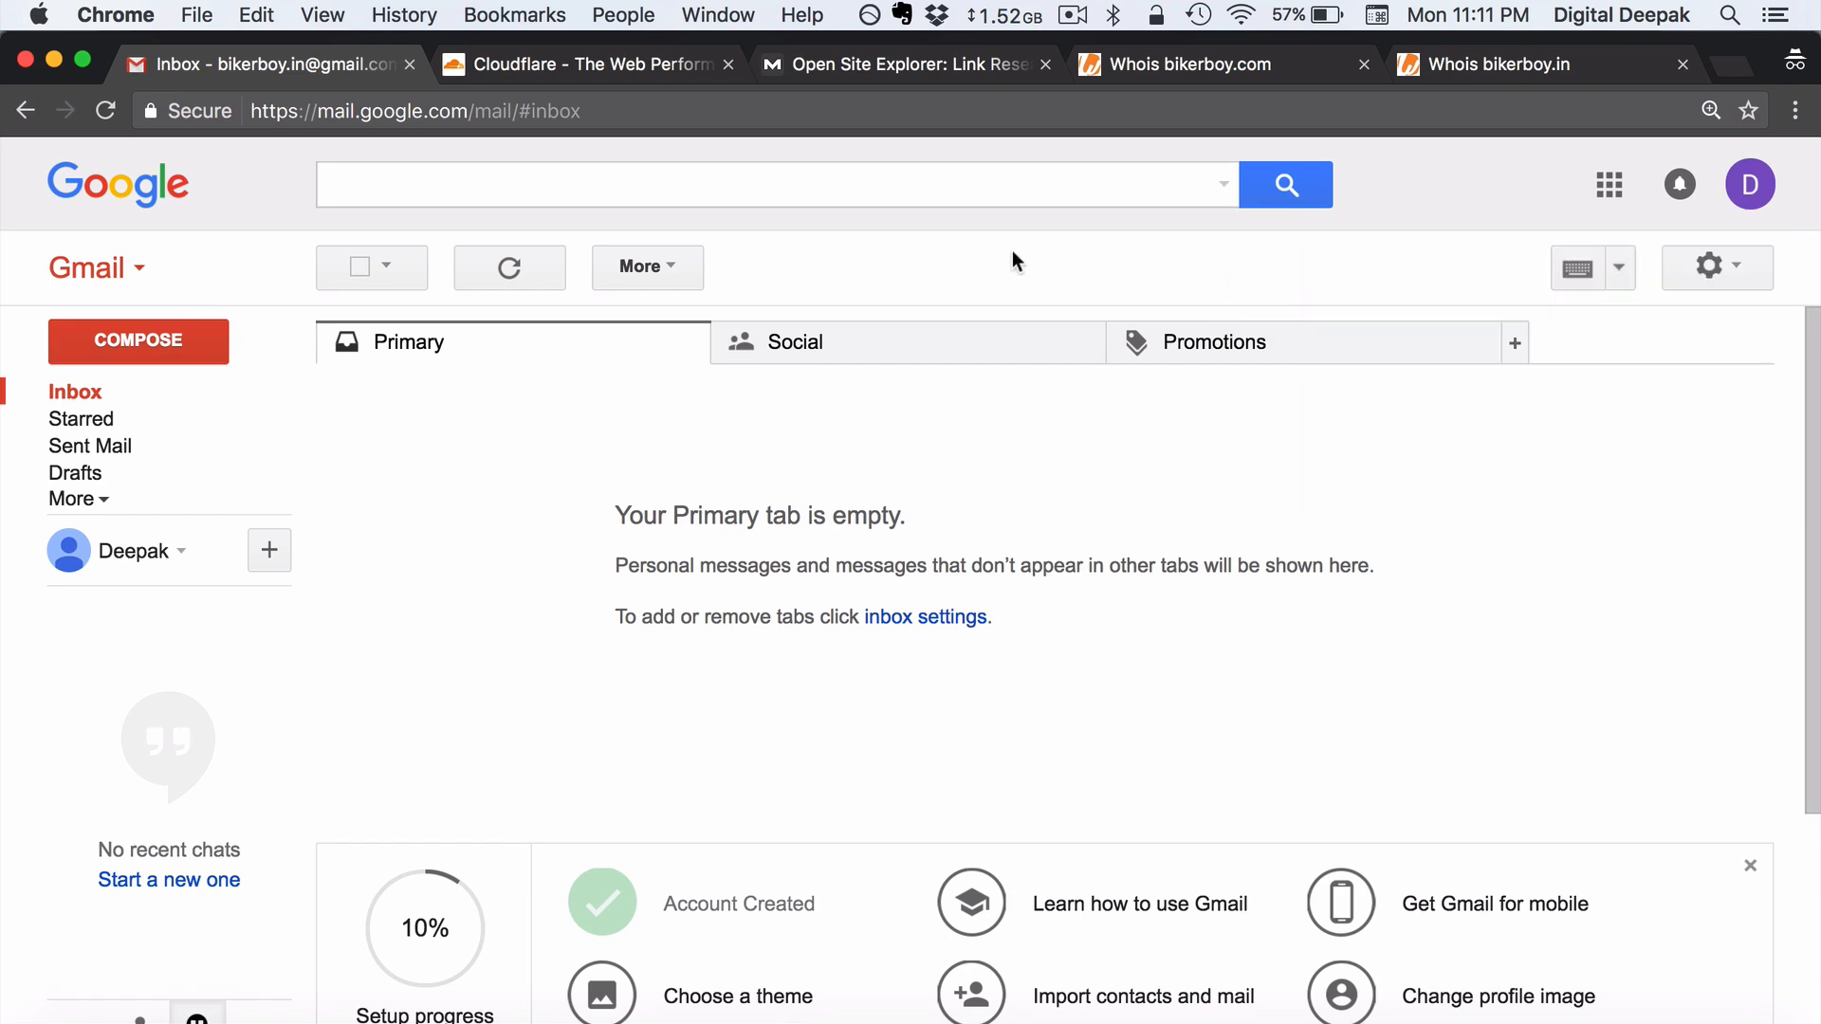
pyautogui.click(595, 66)
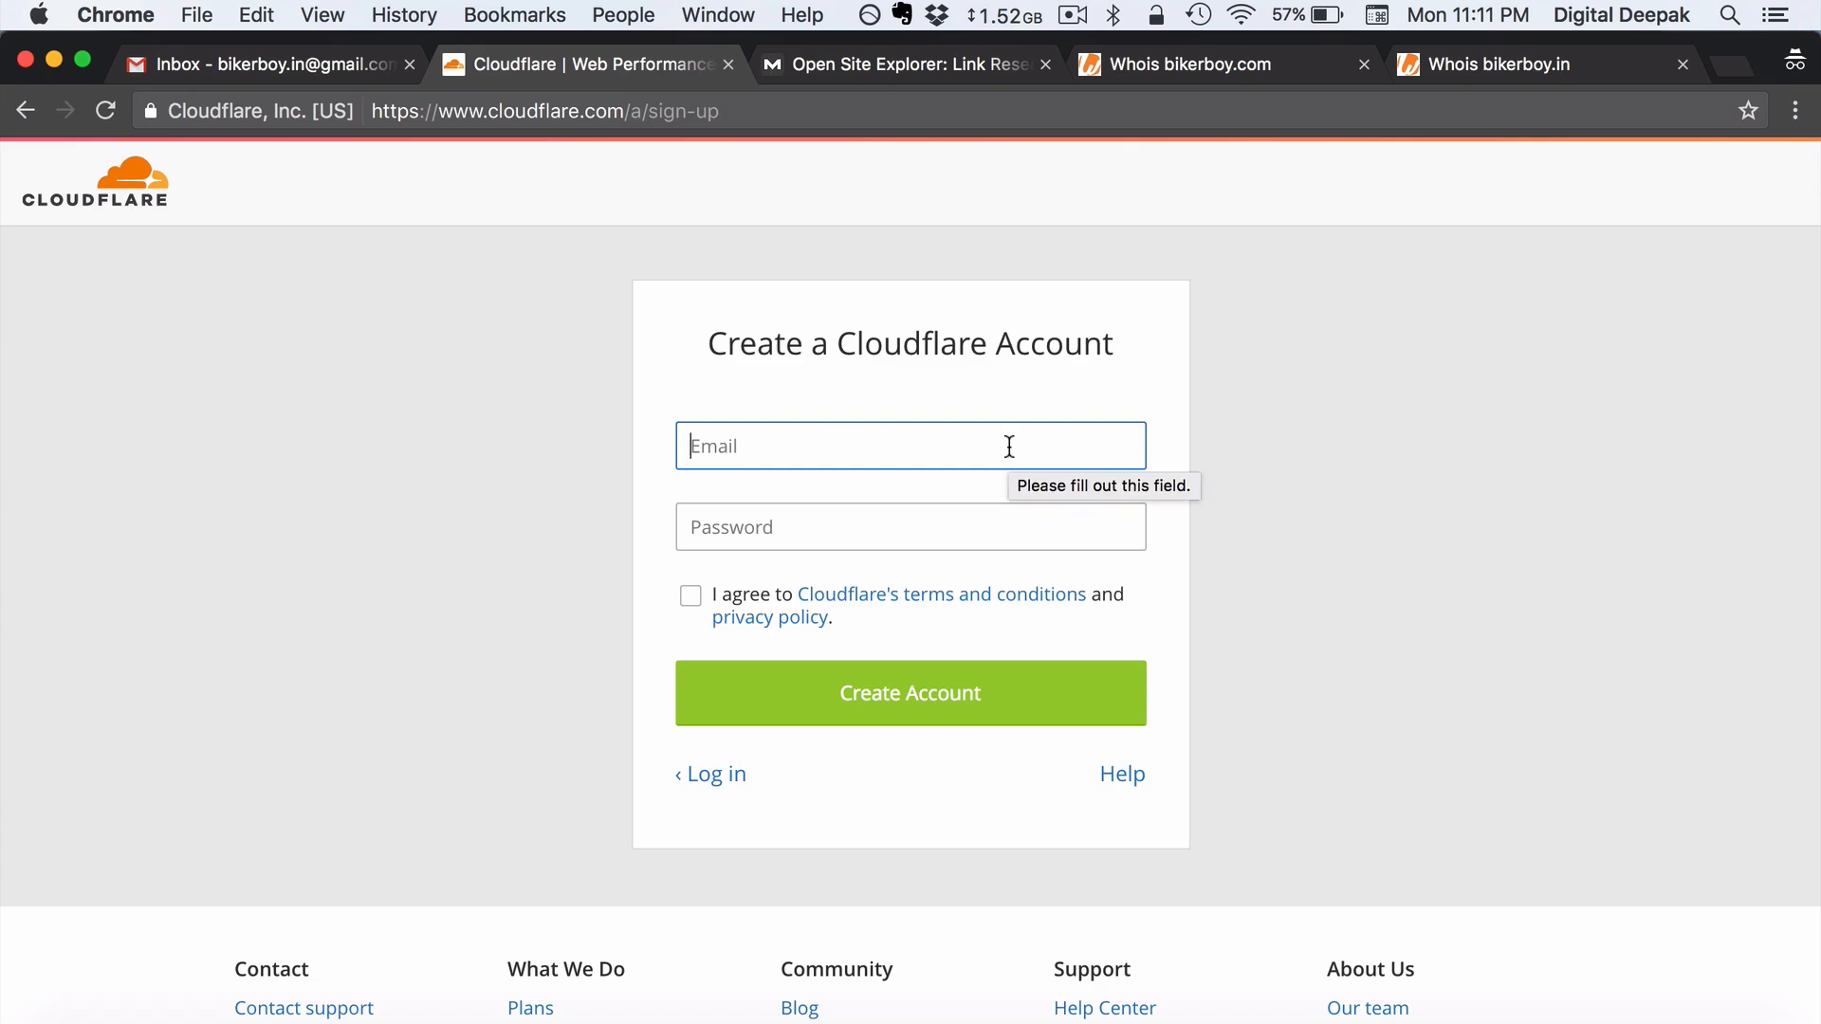
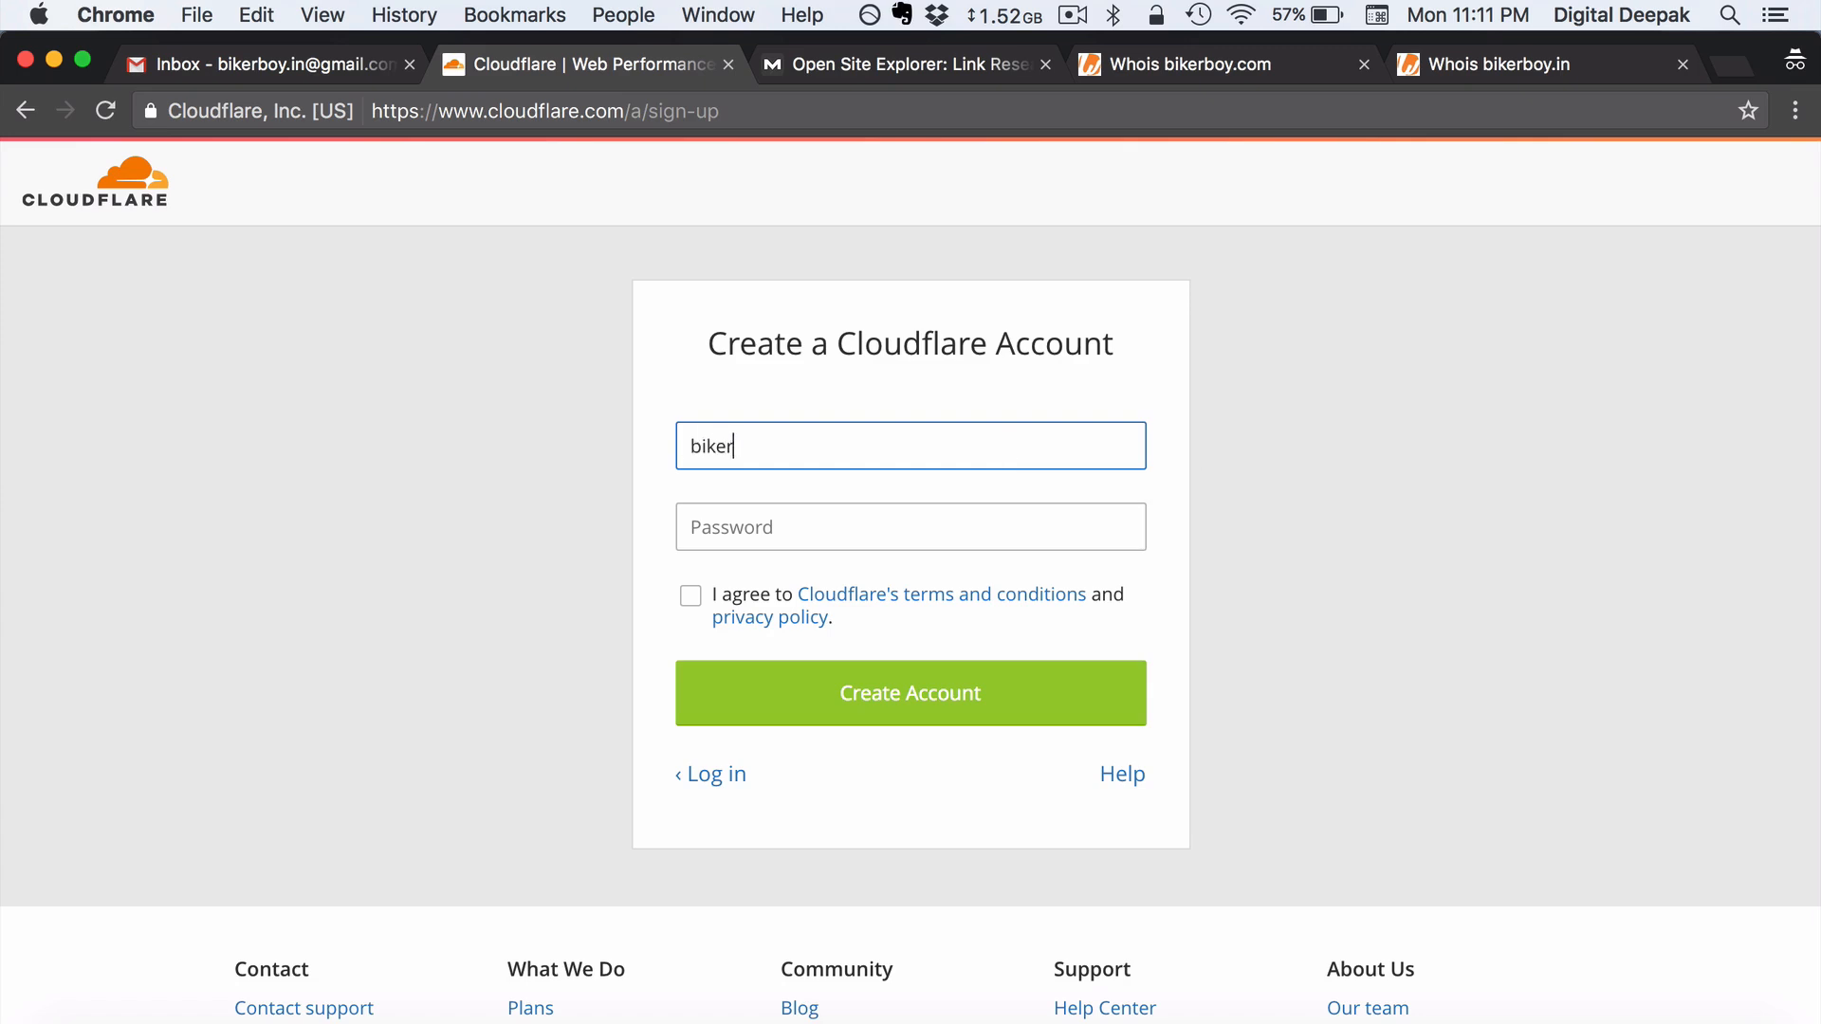
# - Sign up for Cloudflare with the site's Gmail address and a password, accepting the terms
pyautogui.press('Tab')
pyautogui.write('********')
pyautogui.press('Tab')
pyautogui.press('space')
pyautogui.click(1003, 705)
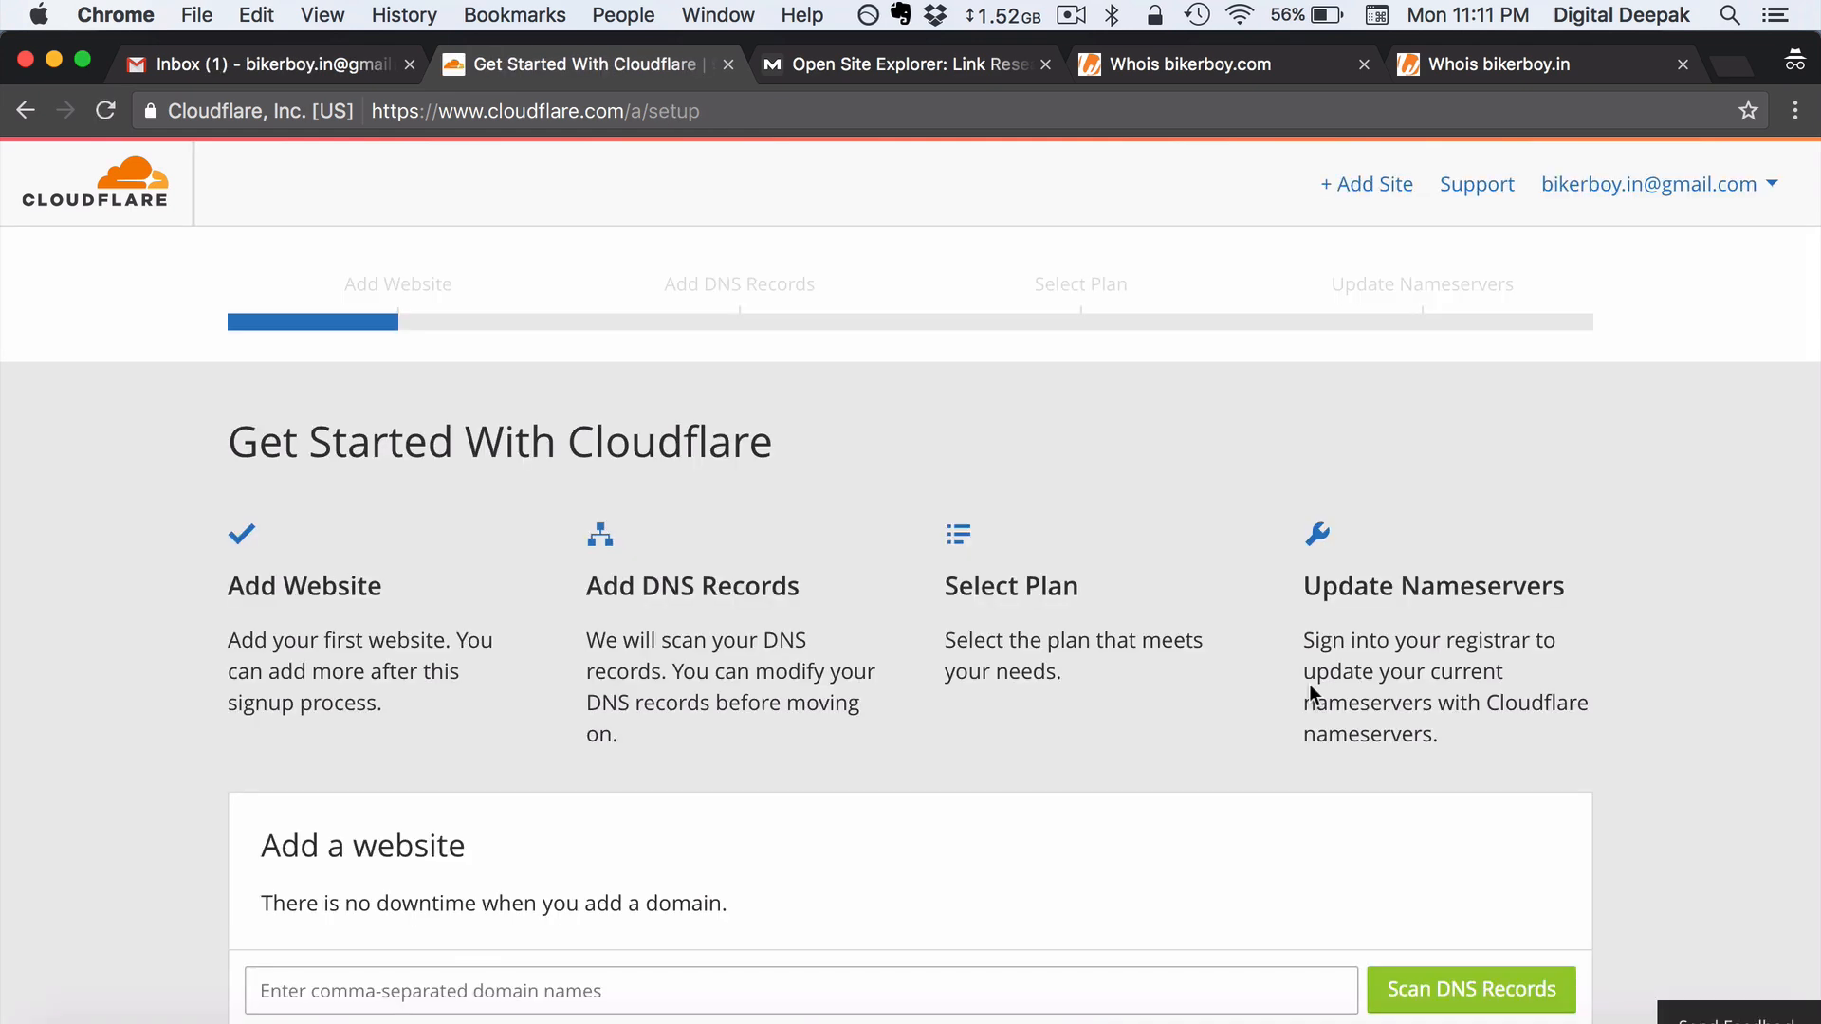
# - Add bikerboy.in as a site and start scanning its DNS records, pausing the explainer video
pyautogui.scroll(-3, 1309, 685)
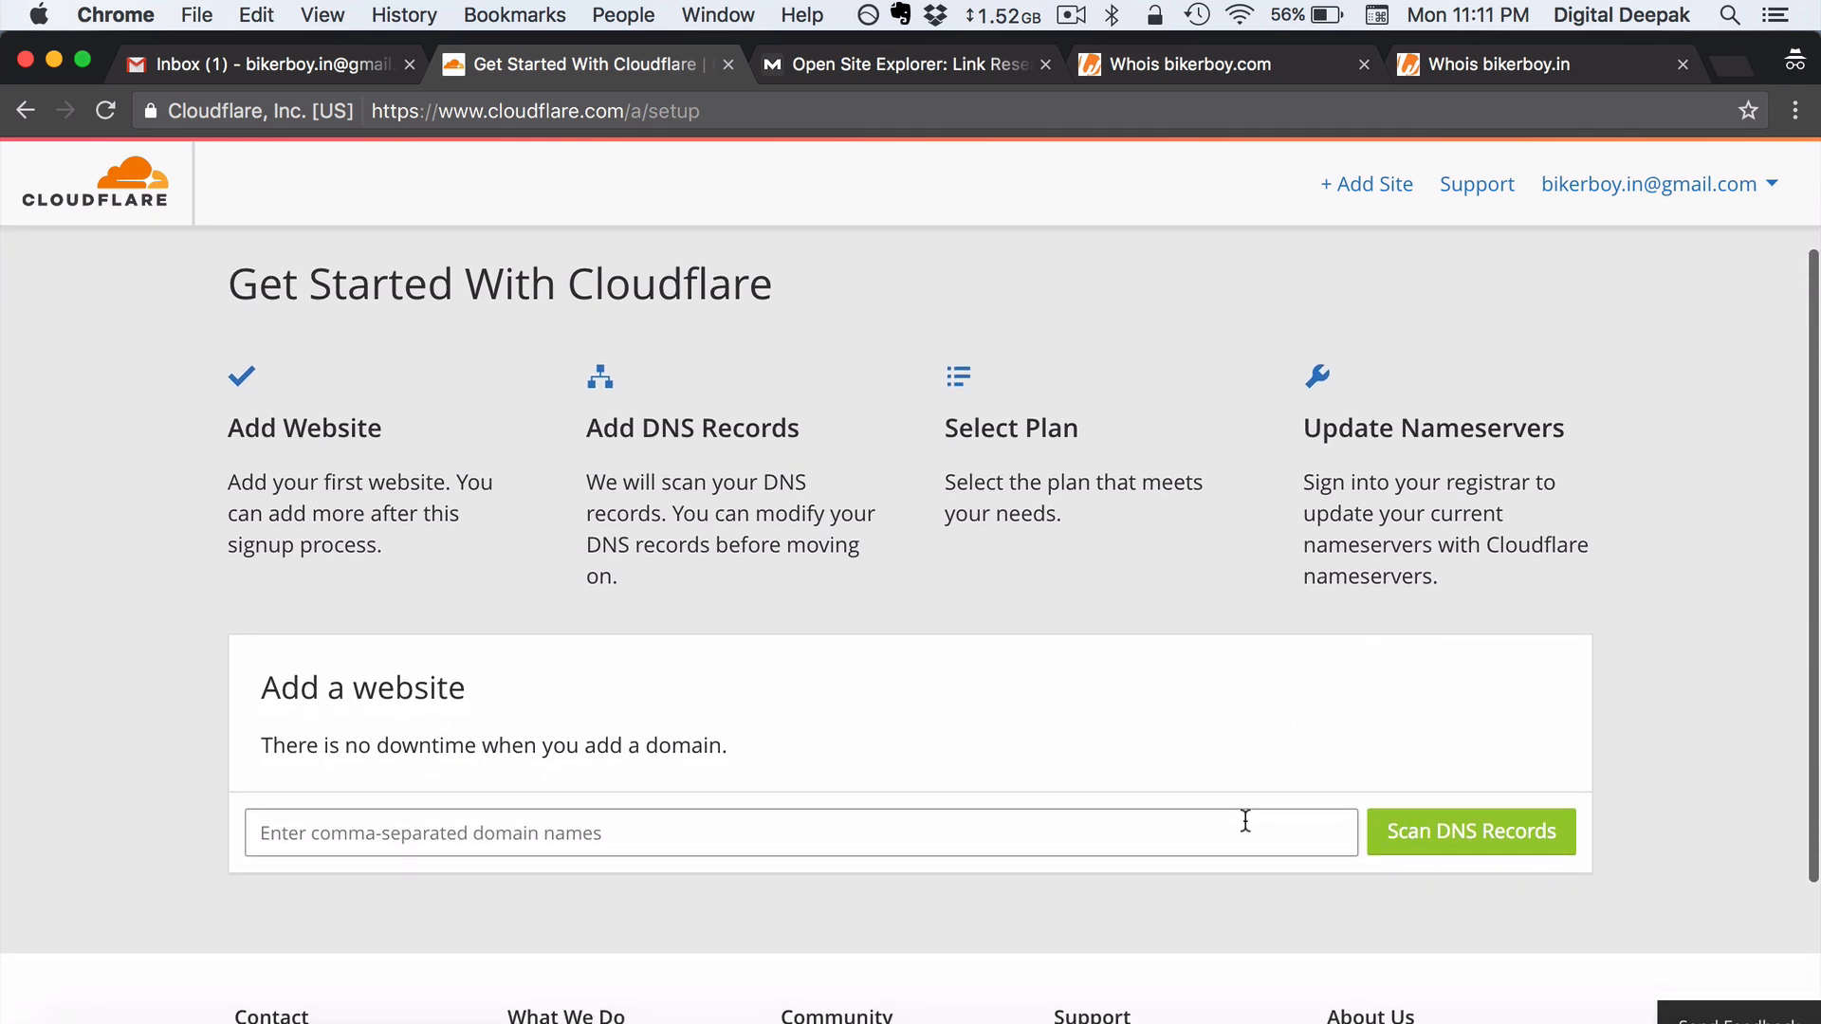
pyautogui.click(1245, 822)
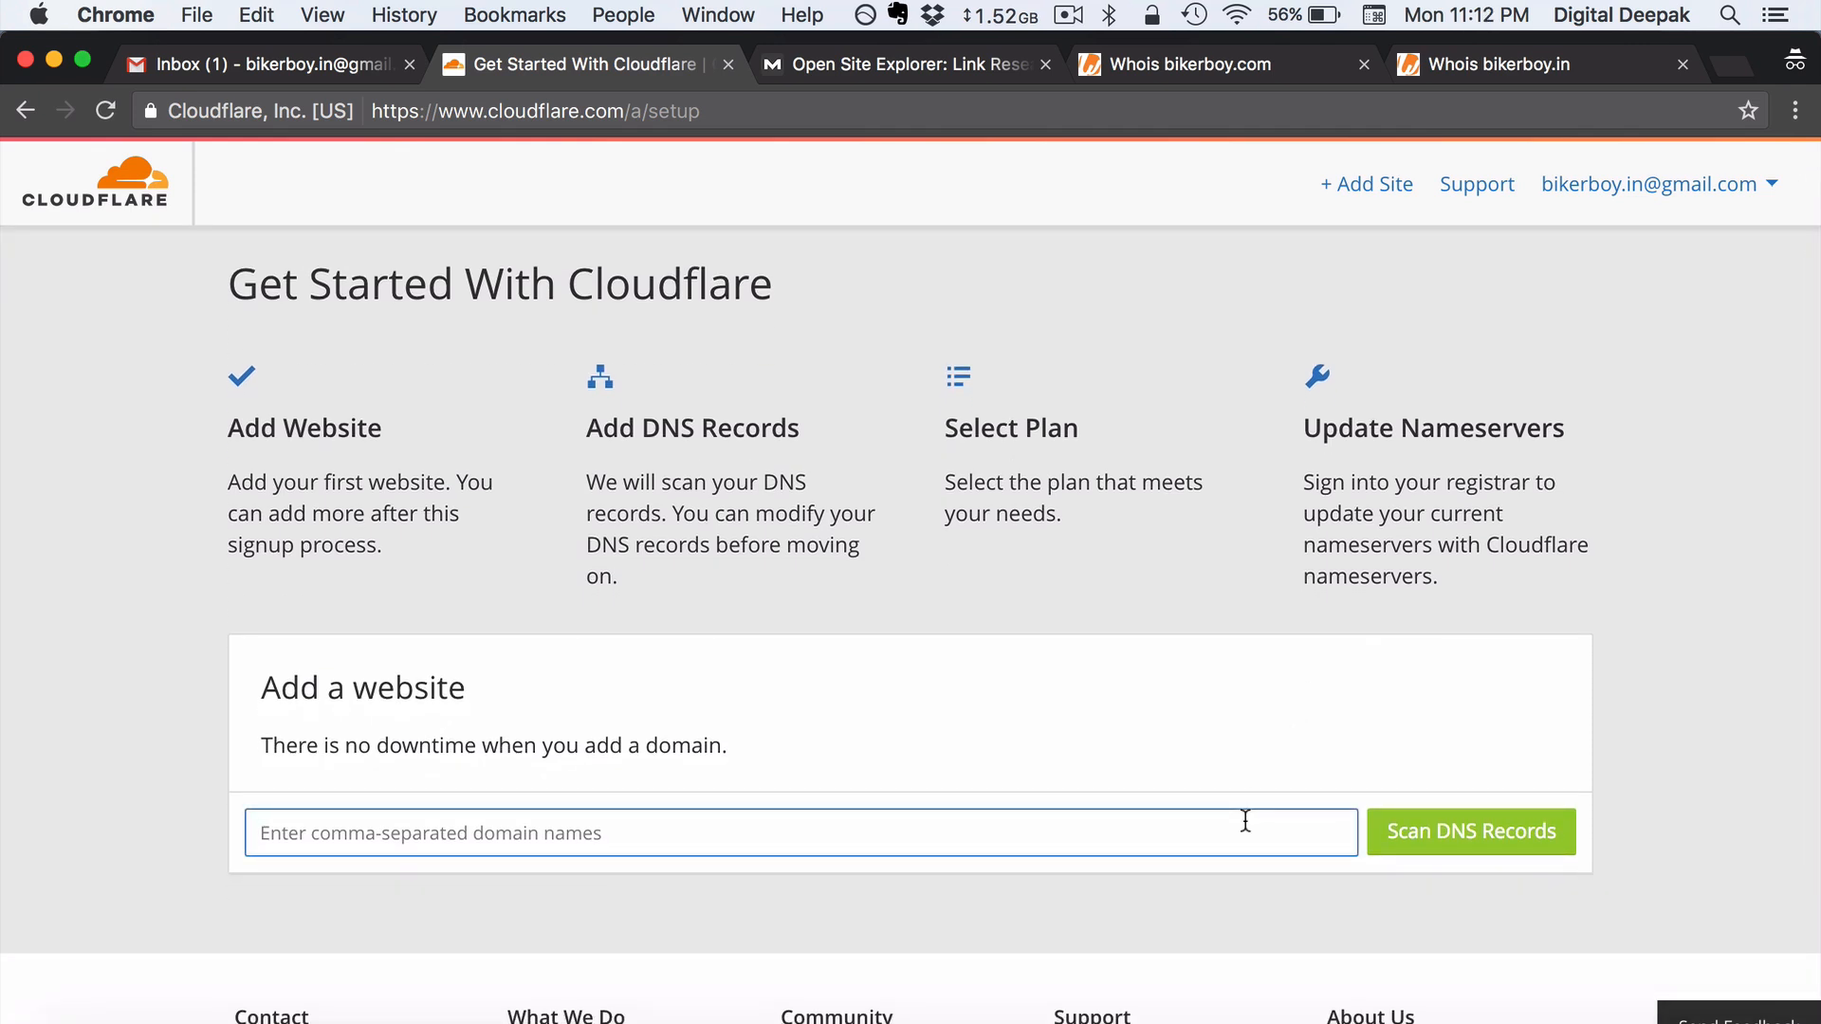
pyautogui.write('bikerboy.in')
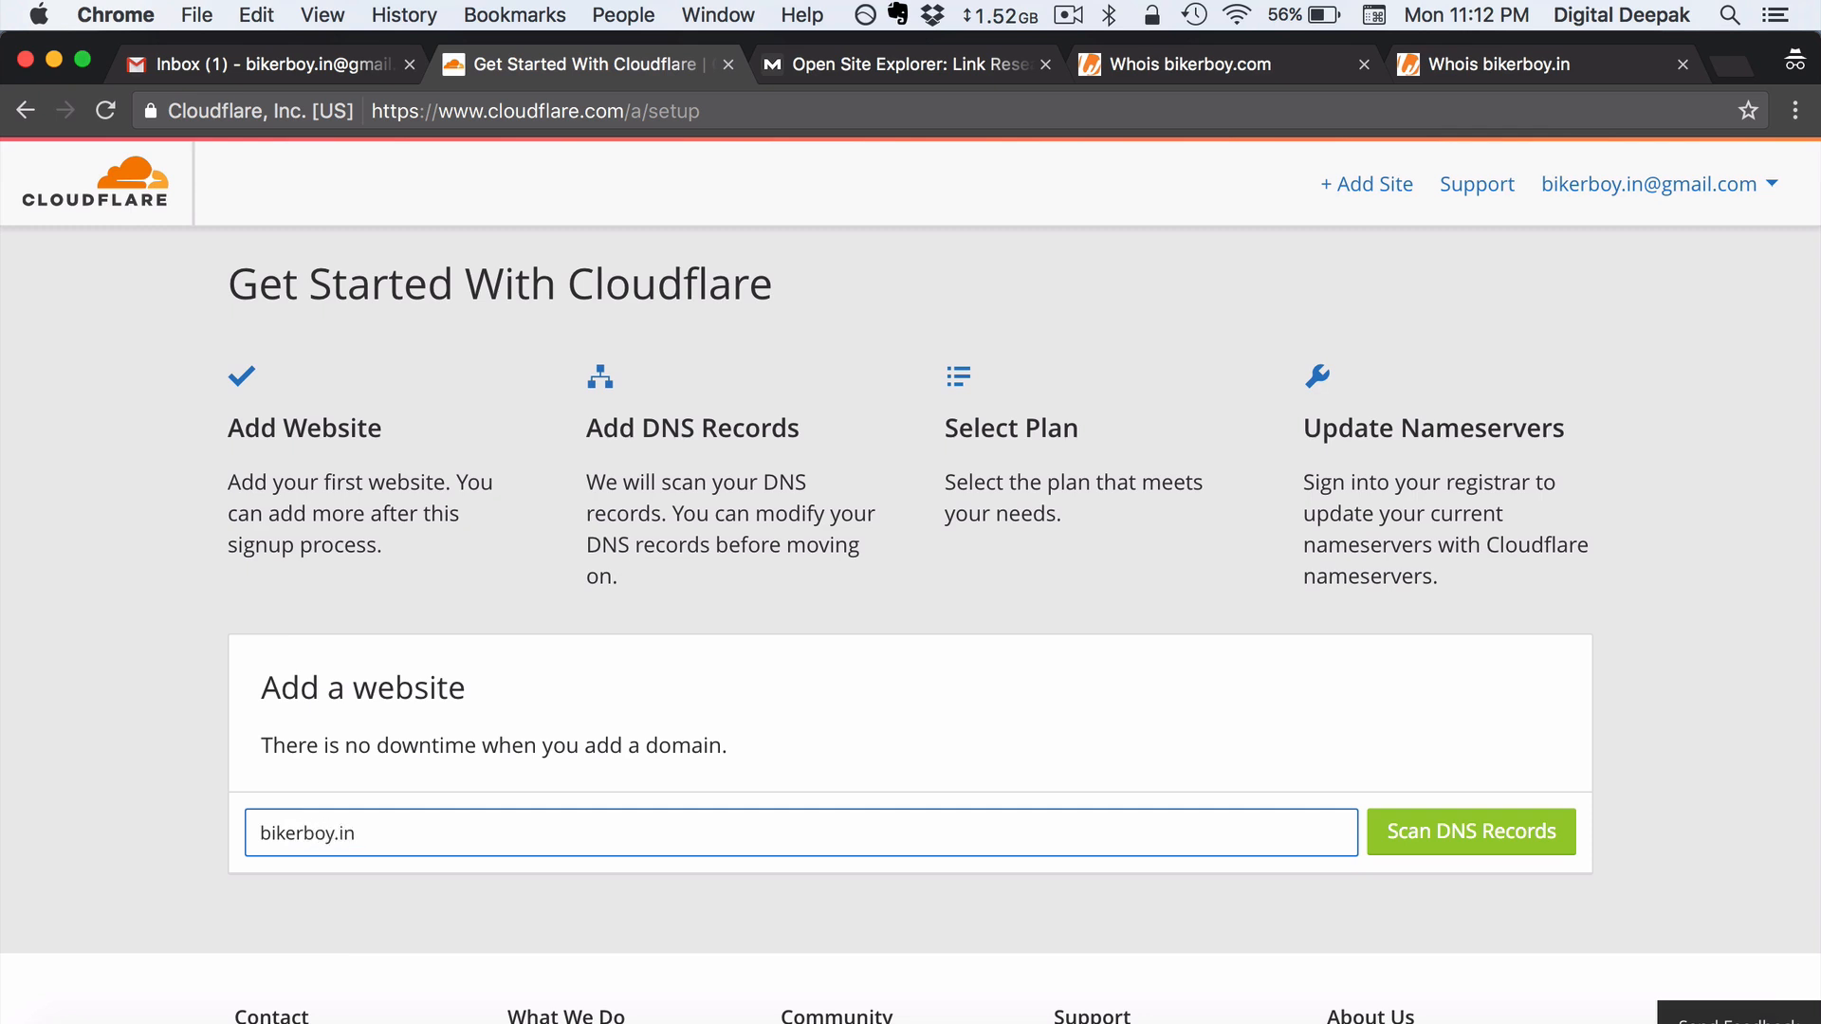
pyautogui.click(1590, 771)
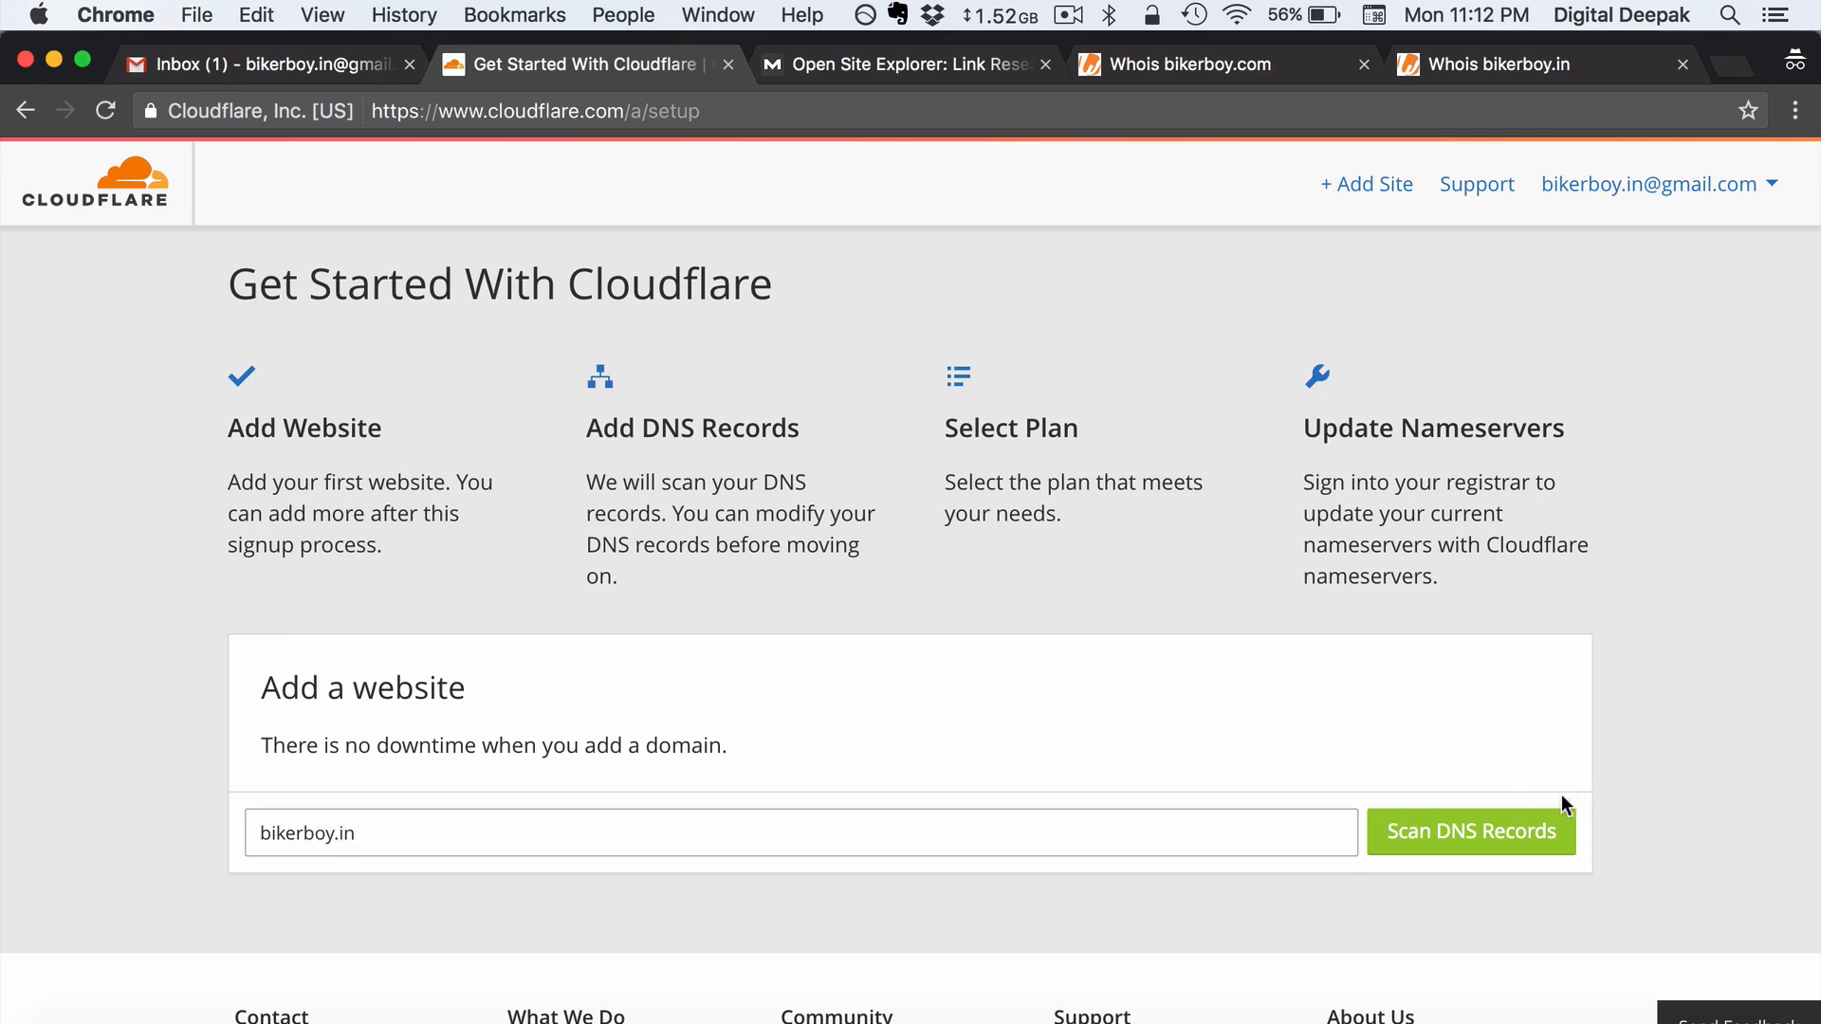
pyautogui.click(1523, 844)
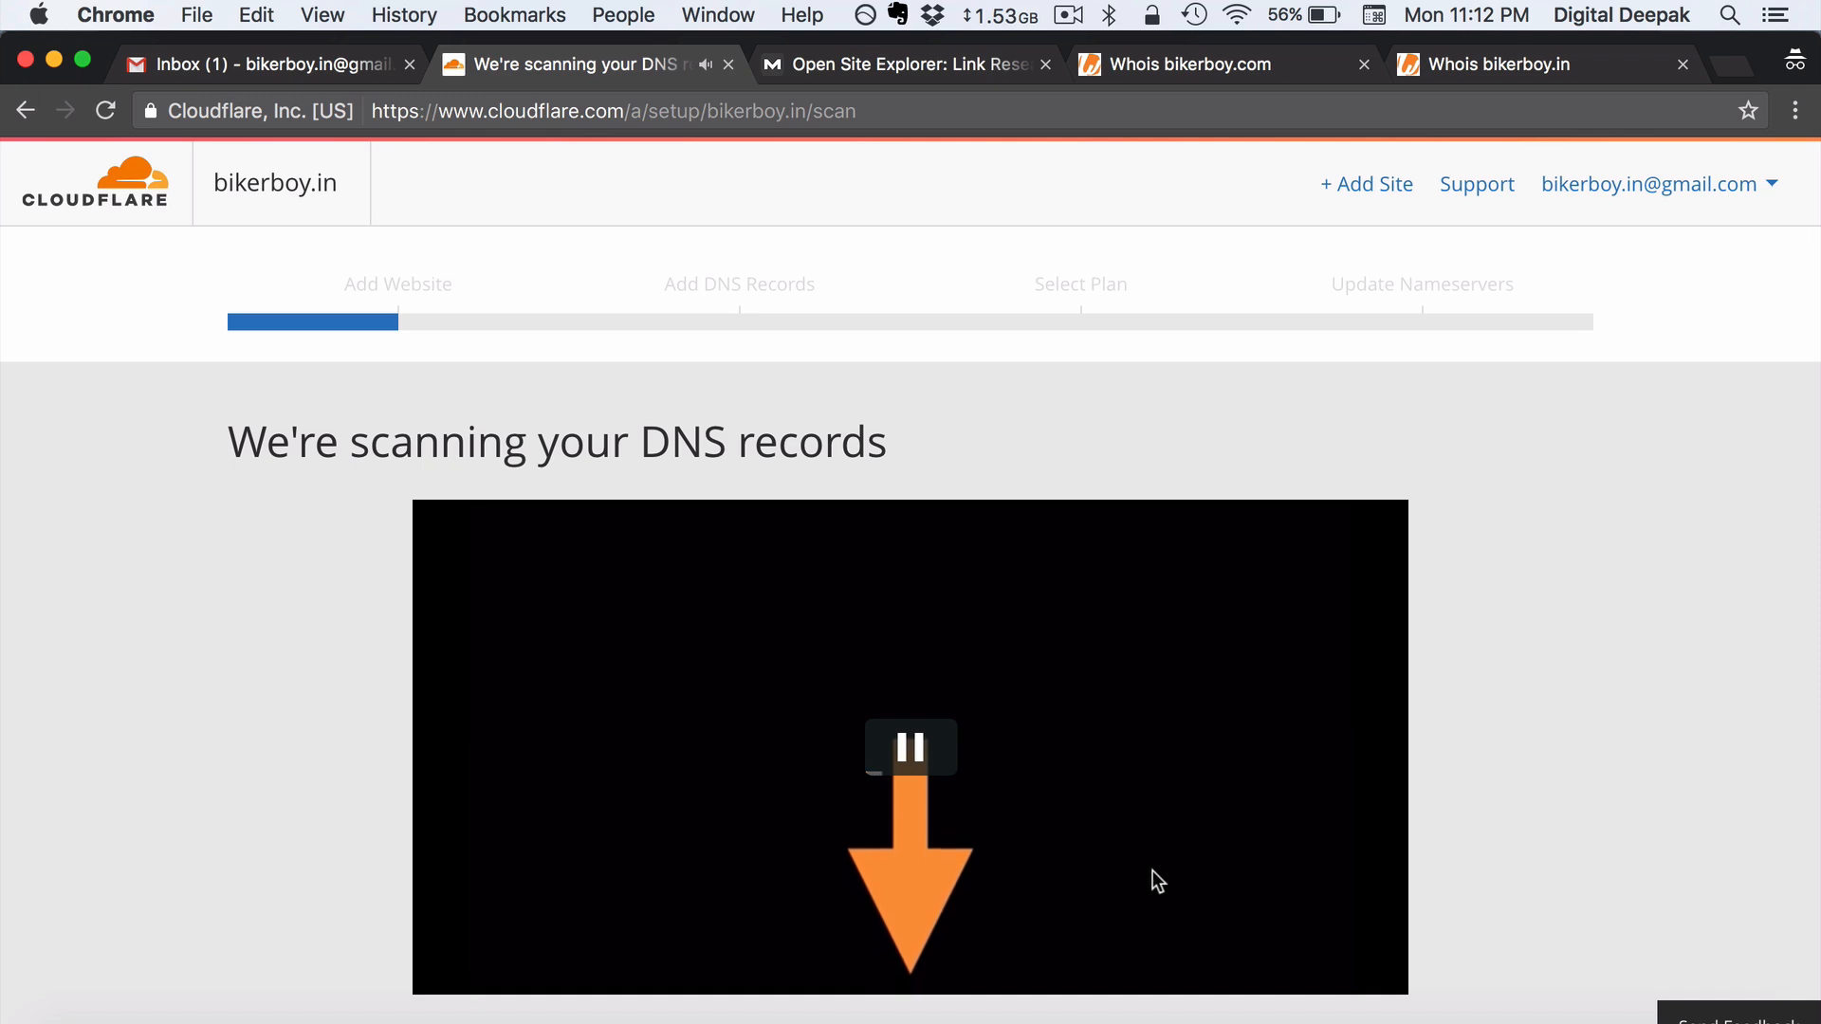
pyautogui.click(935, 748)
pyautogui.scroll(-3, 942, 752)
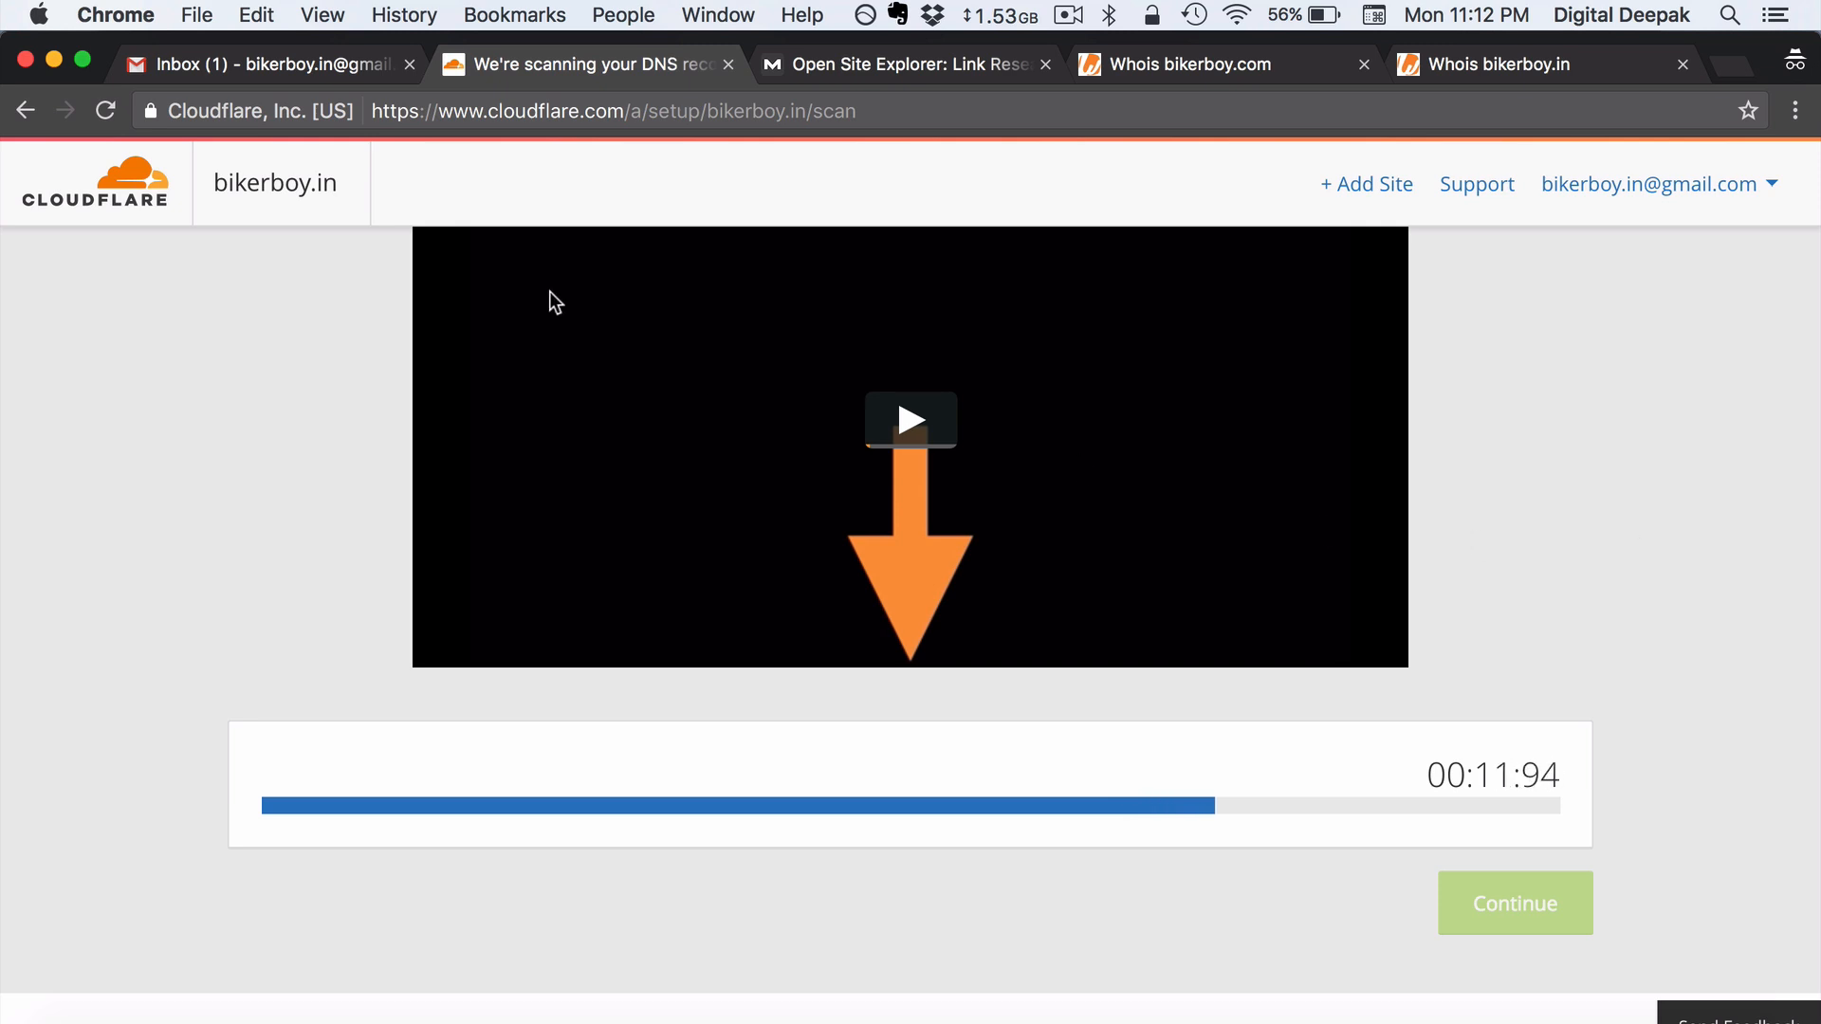
# - Read Cloudflare's welcome email in Gmail, then go back to the completed bikerboy.in DNS scan
pyautogui.click(292, 78)
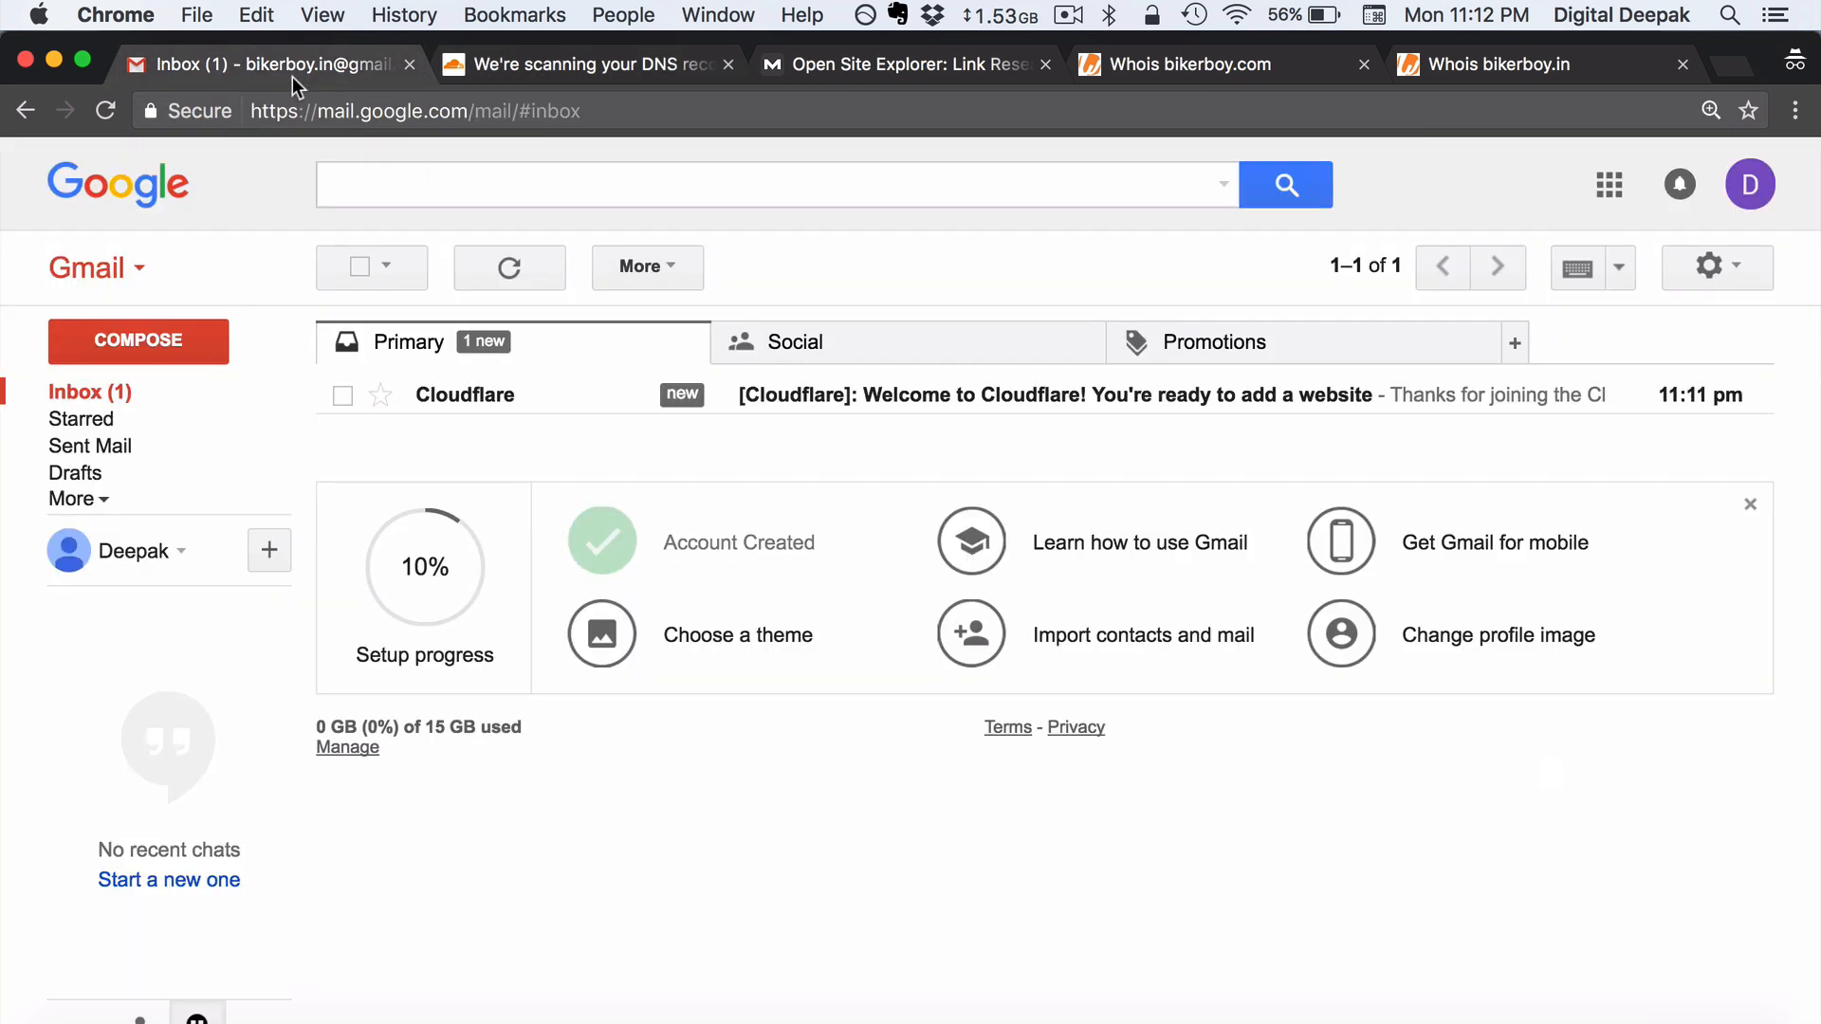
pyautogui.click(825, 398)
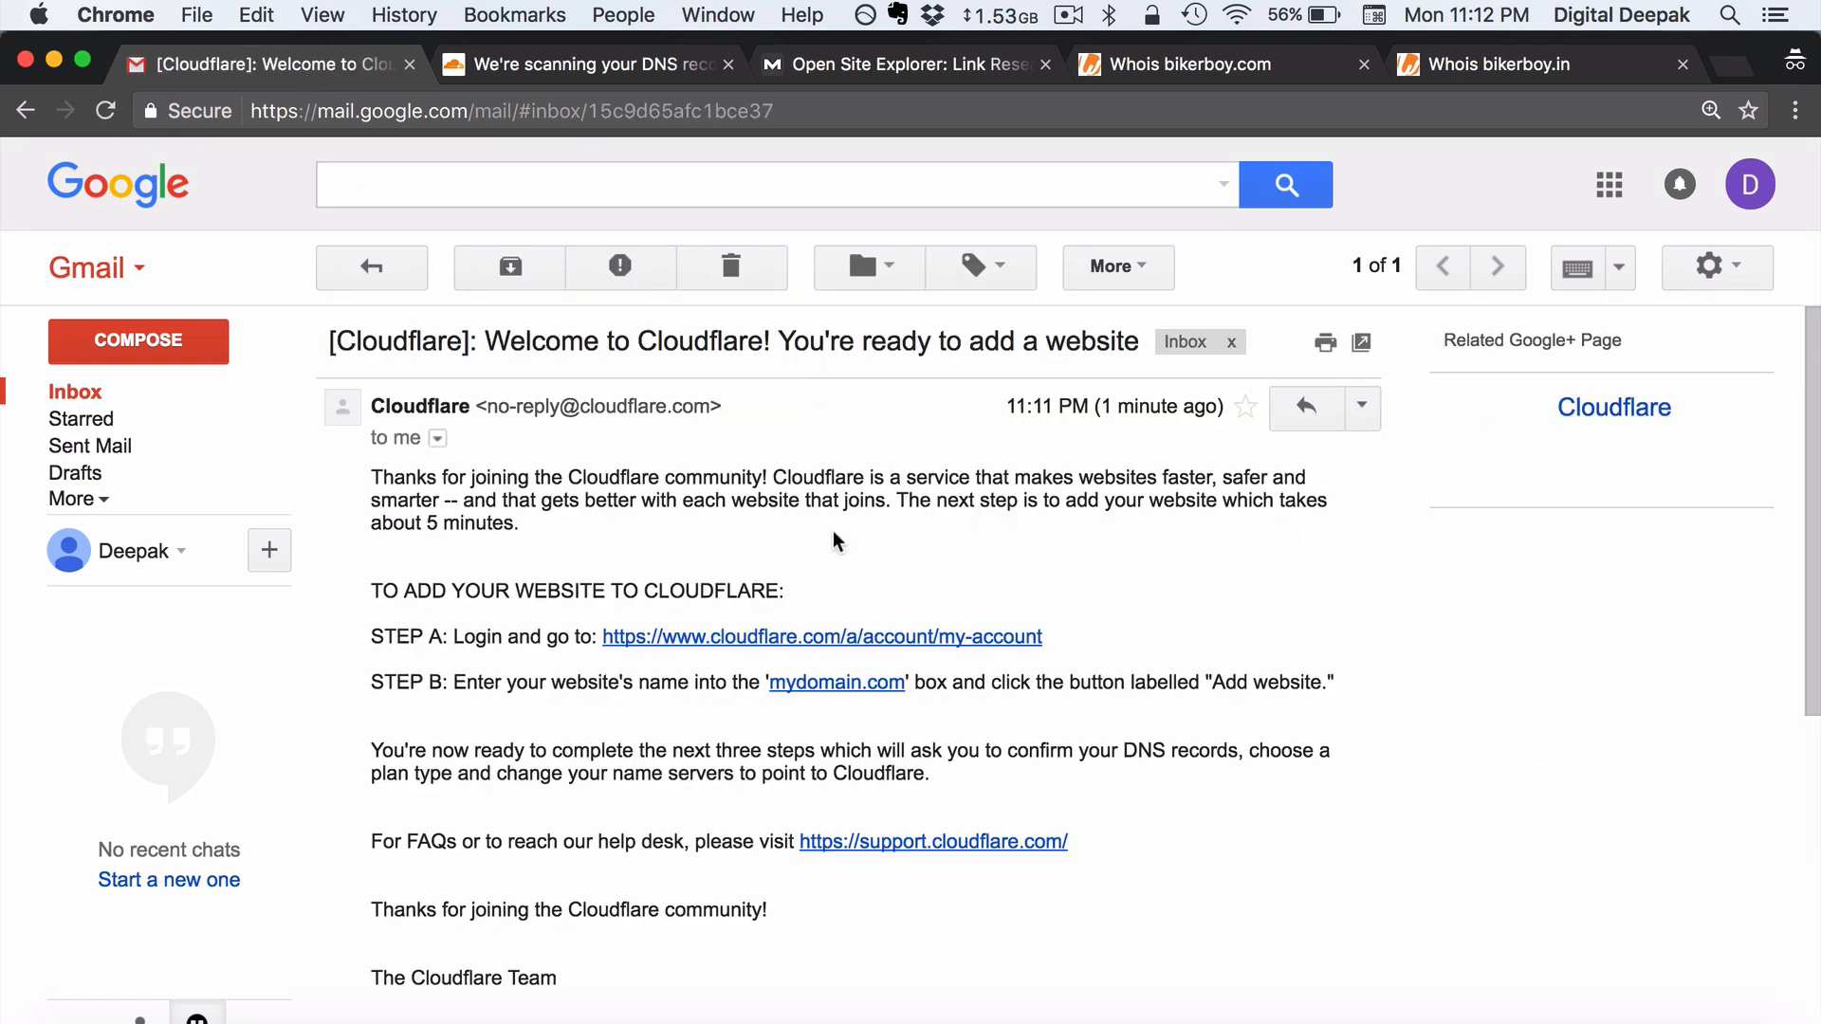
pyautogui.scroll(-2, 833, 531)
pyautogui.scroll(2, 830, 529)
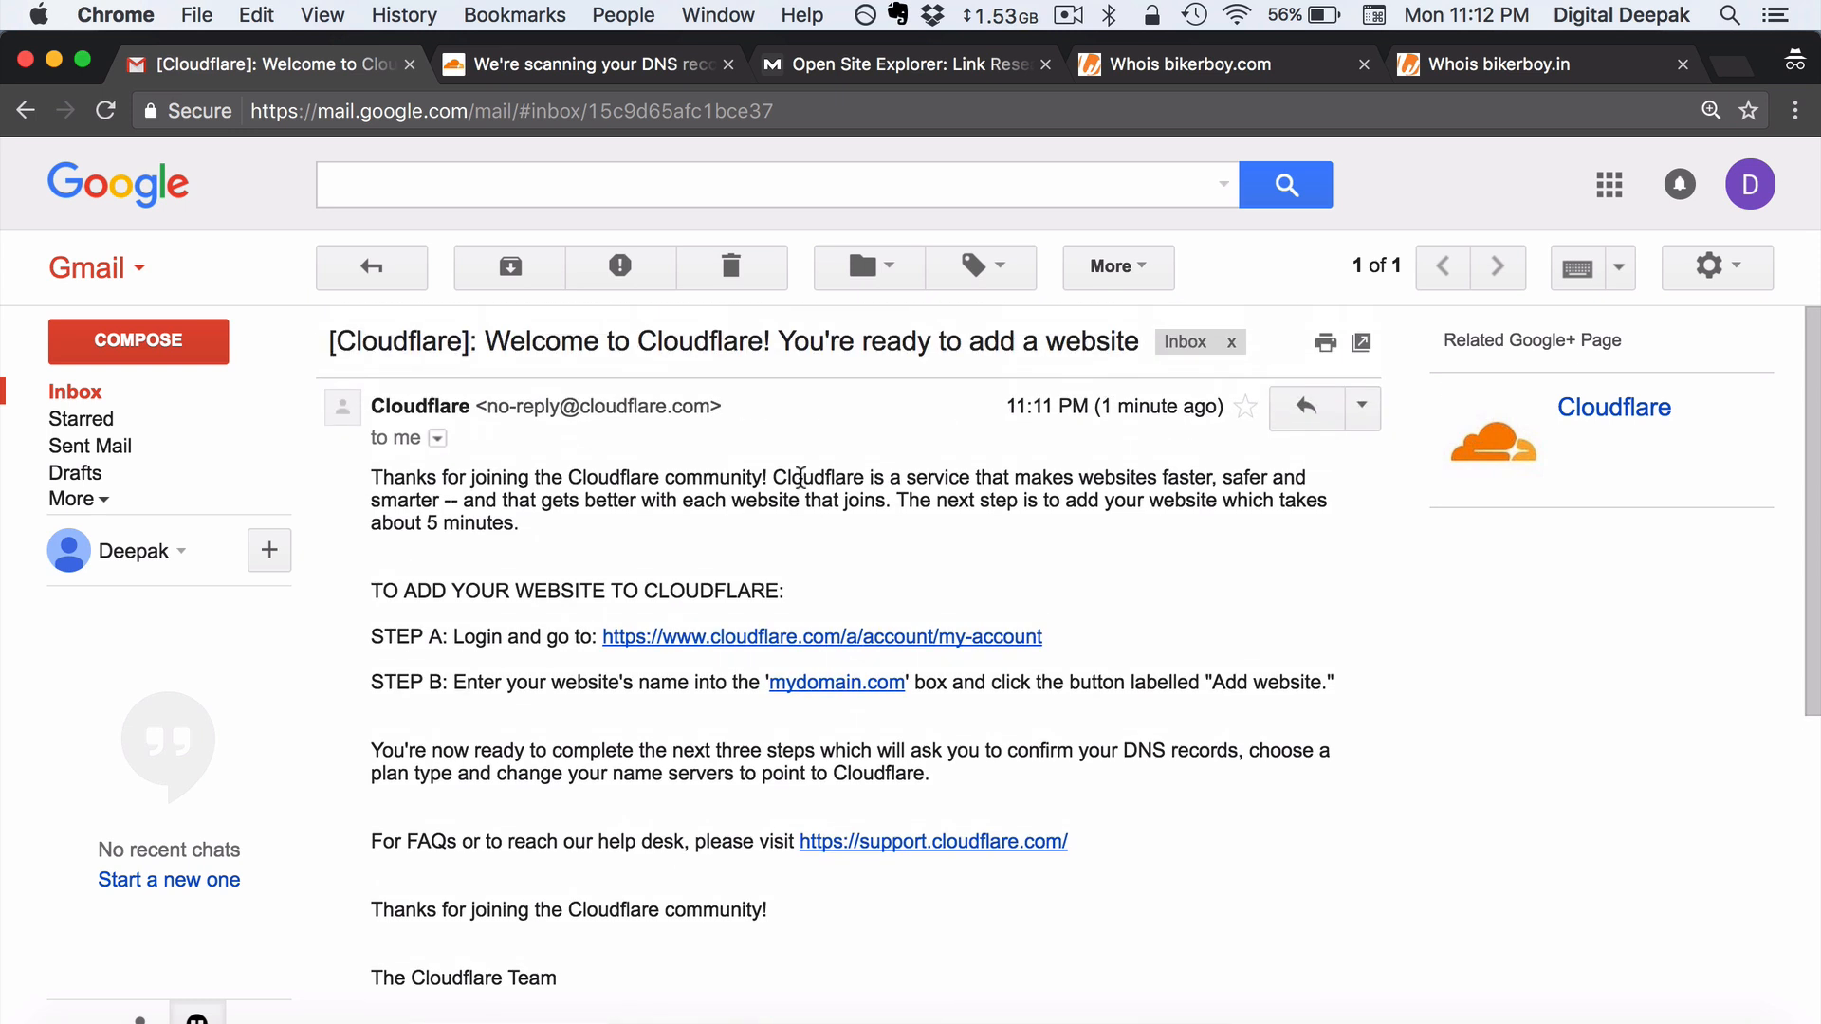
pyautogui.click(628, 66)
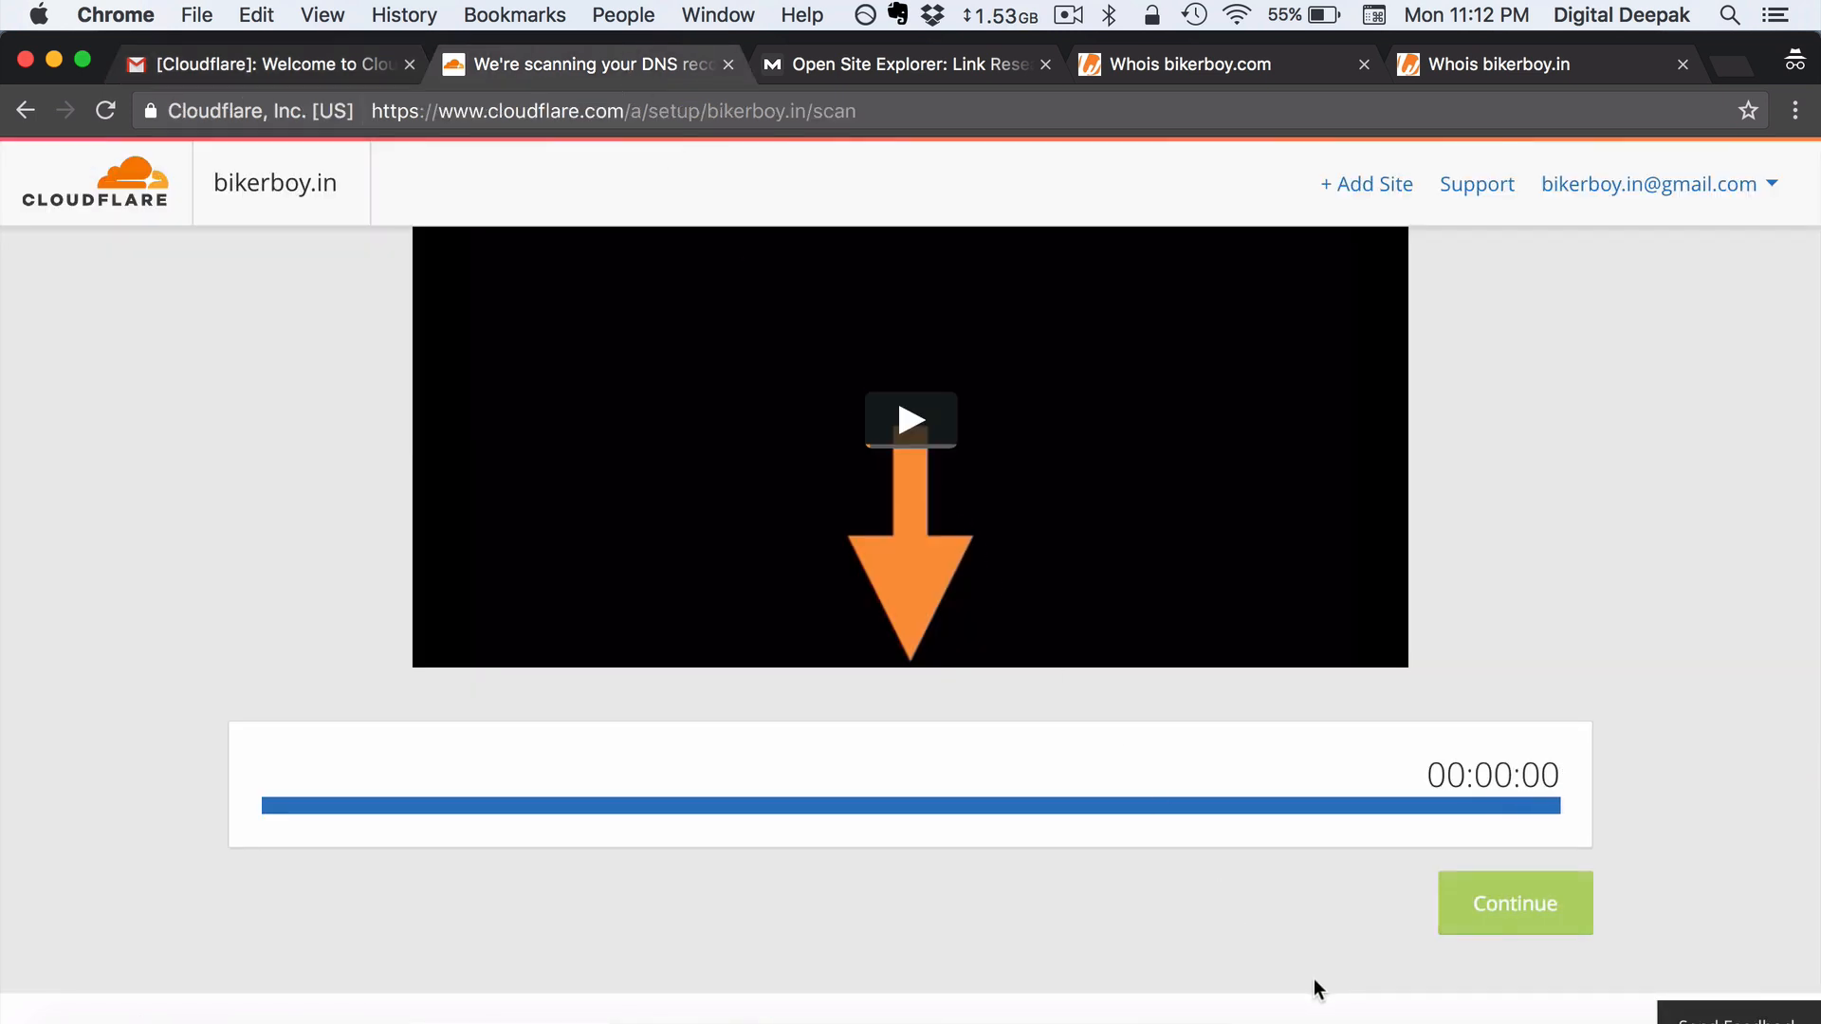
# - Continue to the scanned DNS record list for bikerboy.in and look over the new-record form
pyautogui.click(1481, 939)
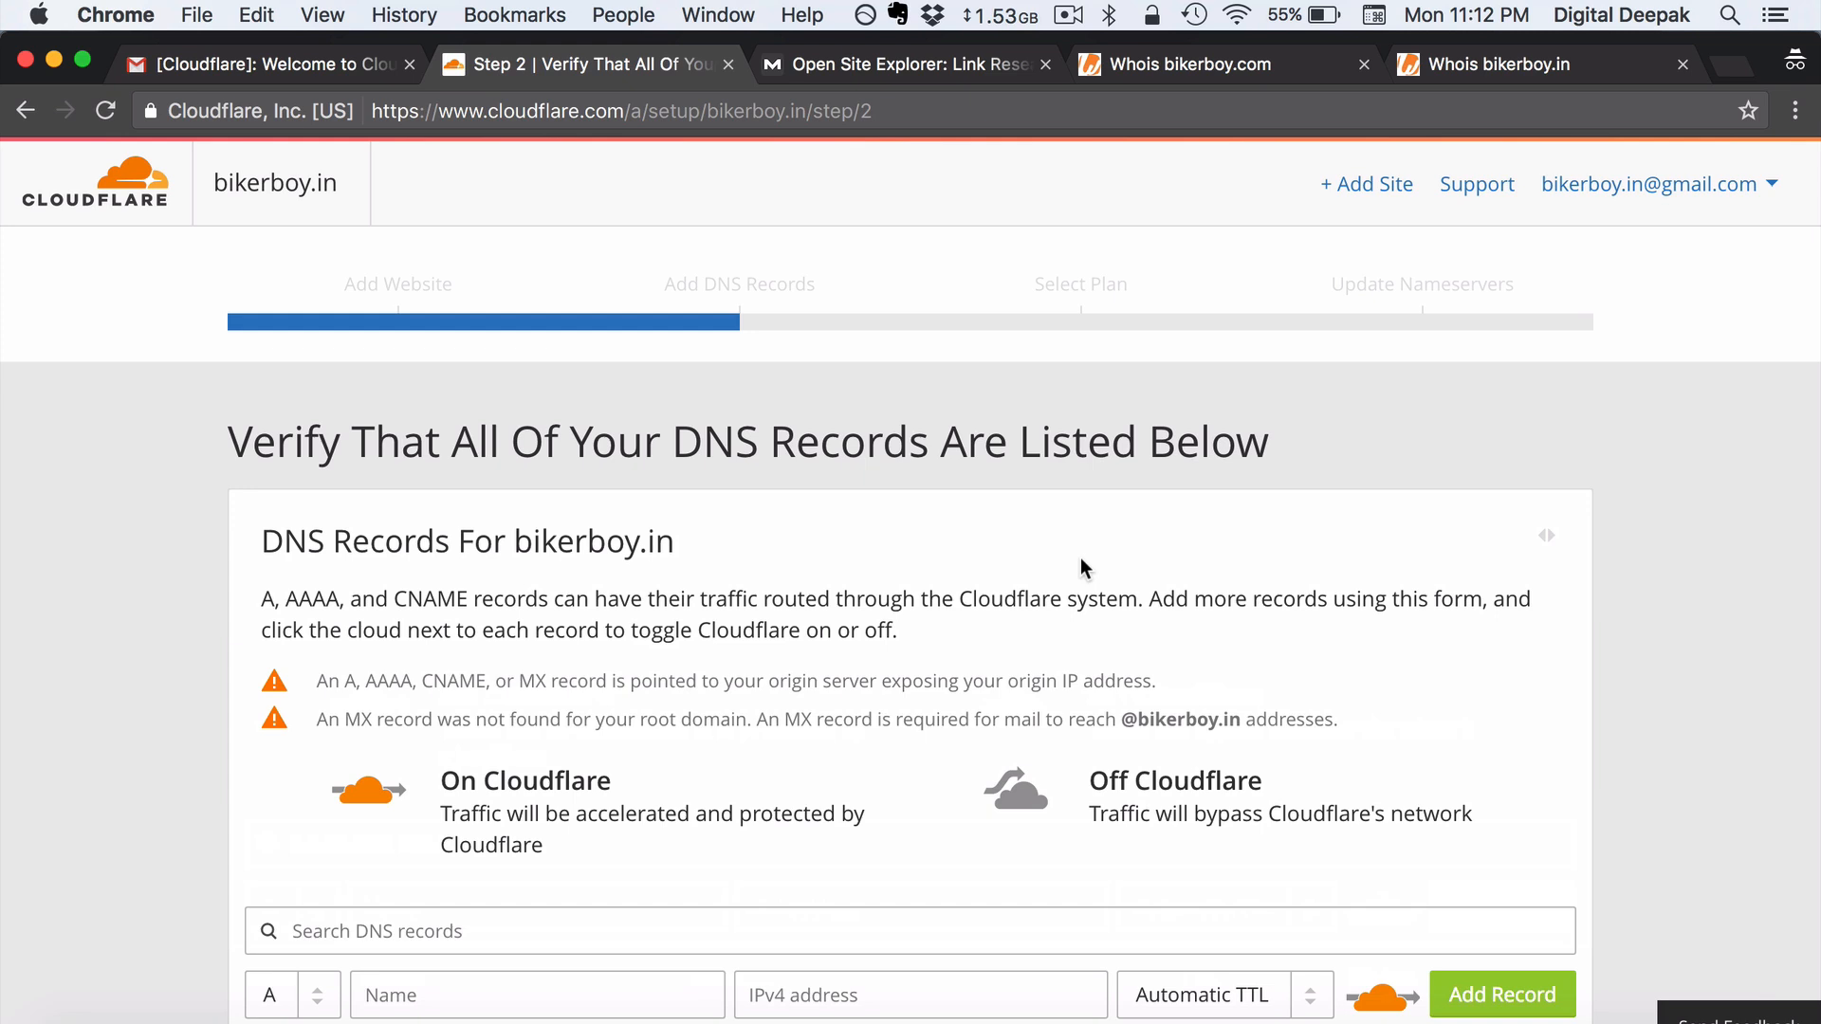
pyautogui.scroll(-5, 1085, 567)
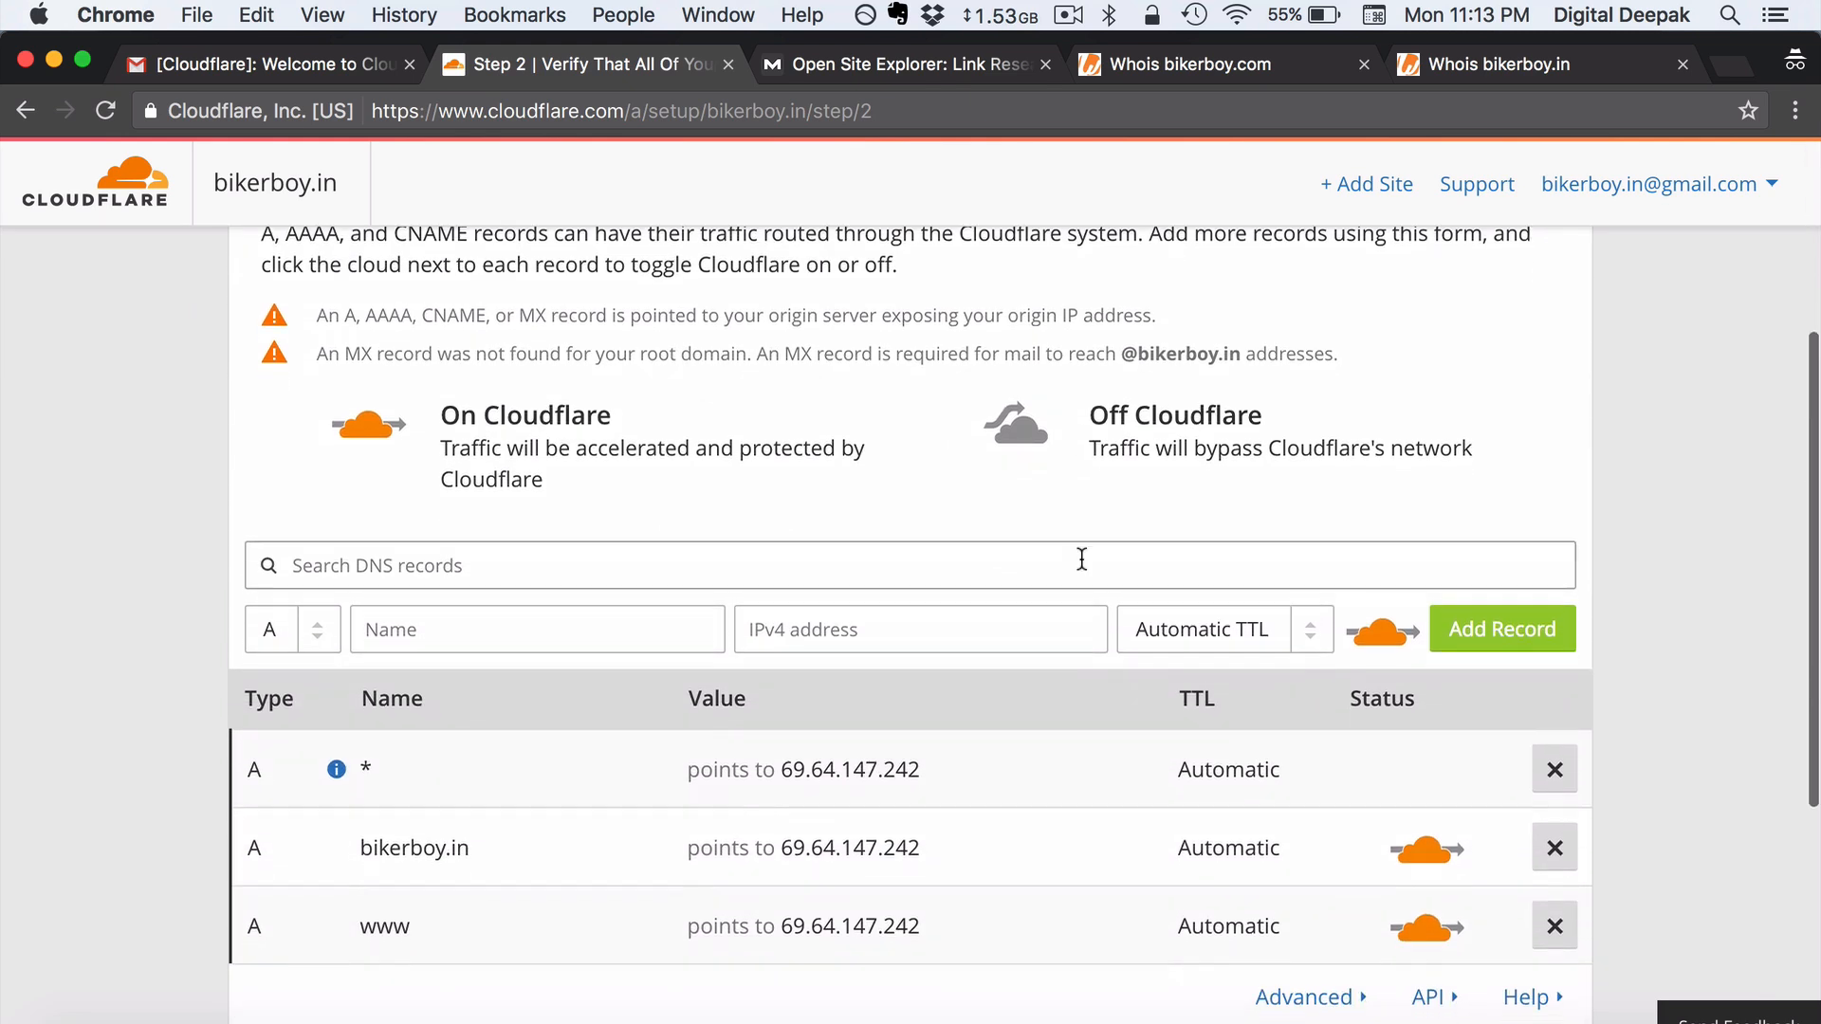
pyautogui.scroll(-2, 1082, 558)
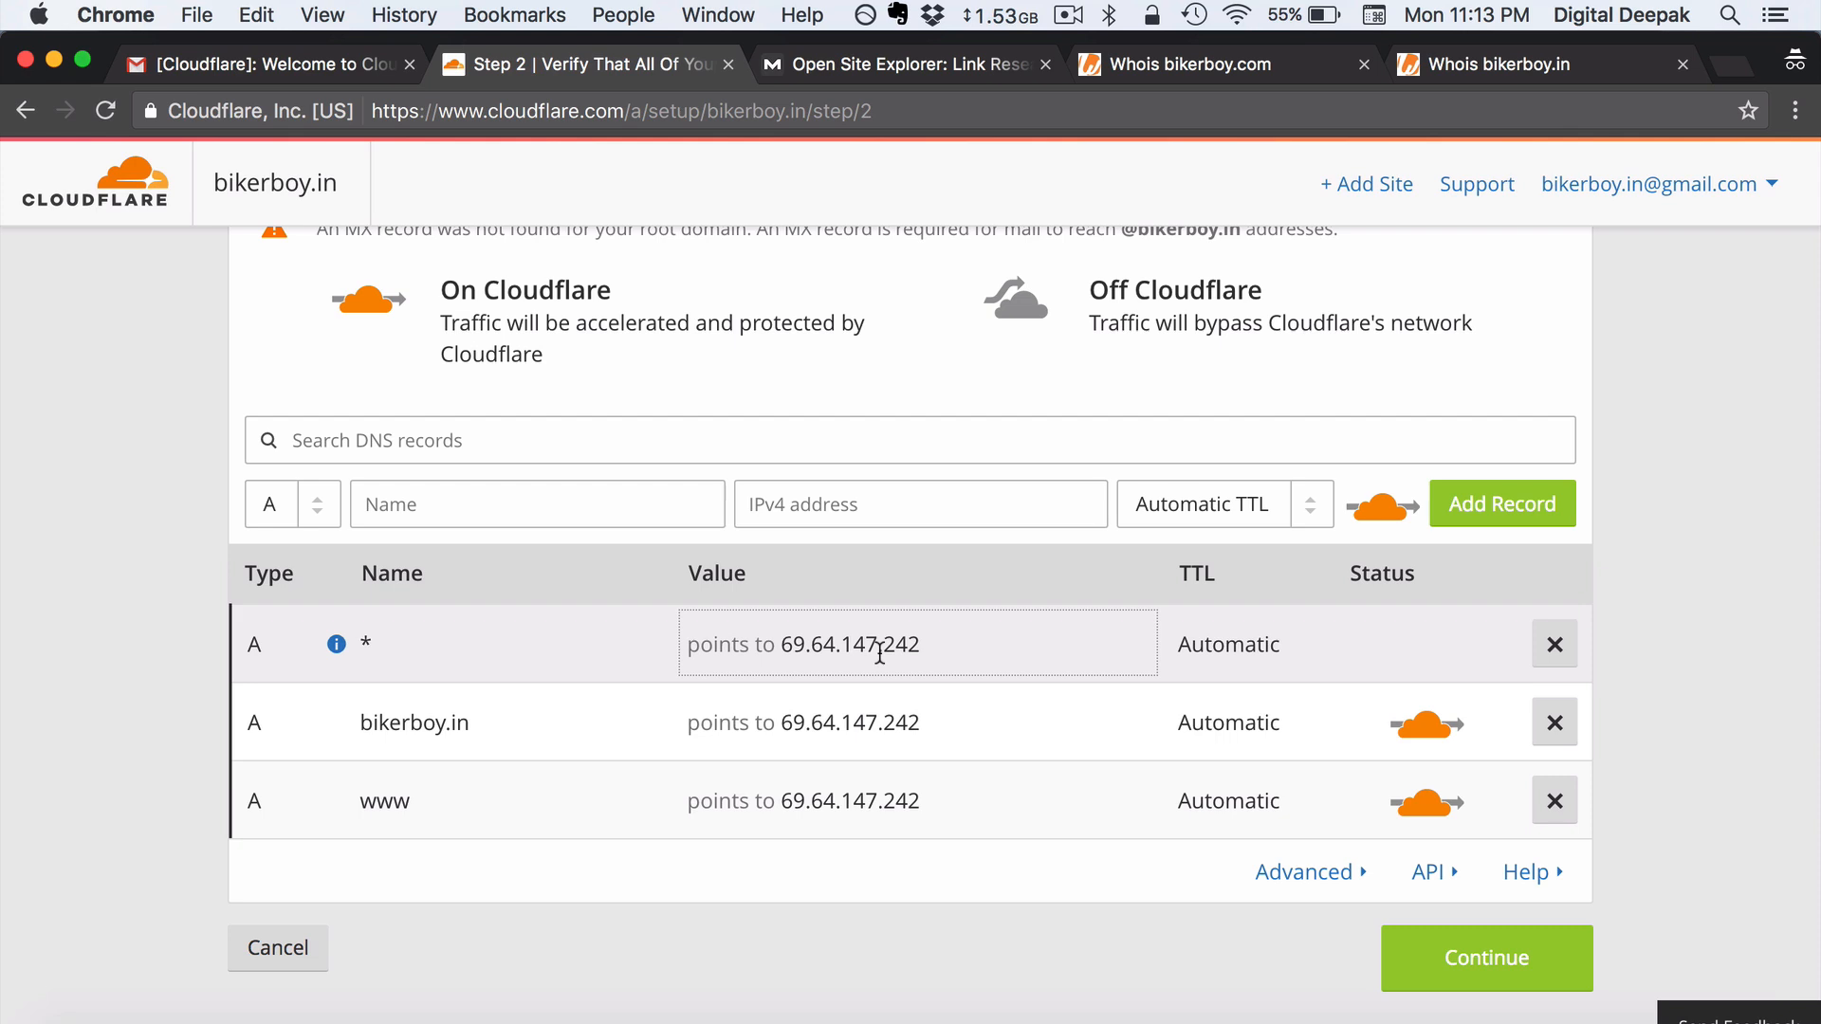
pyautogui.moveTo(336, 644)
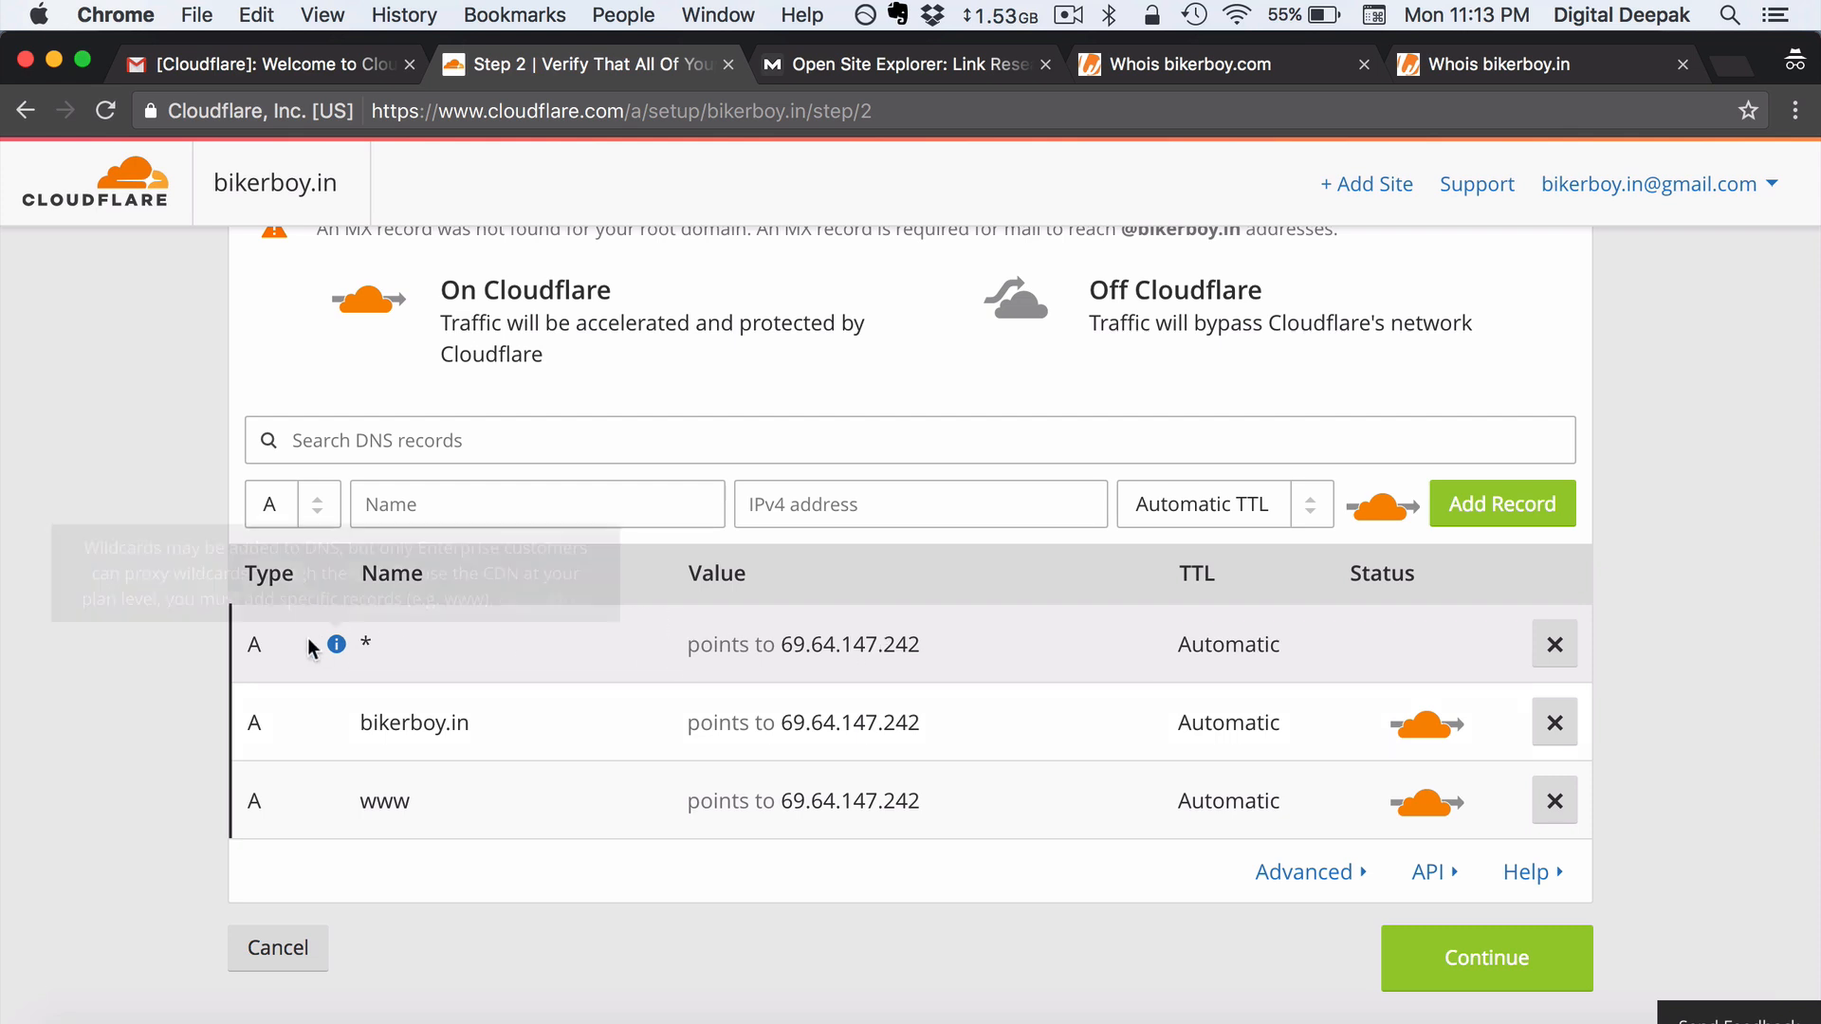
pyautogui.click(519, 494)
pyautogui.click(827, 503)
pyautogui.click(61, 468)
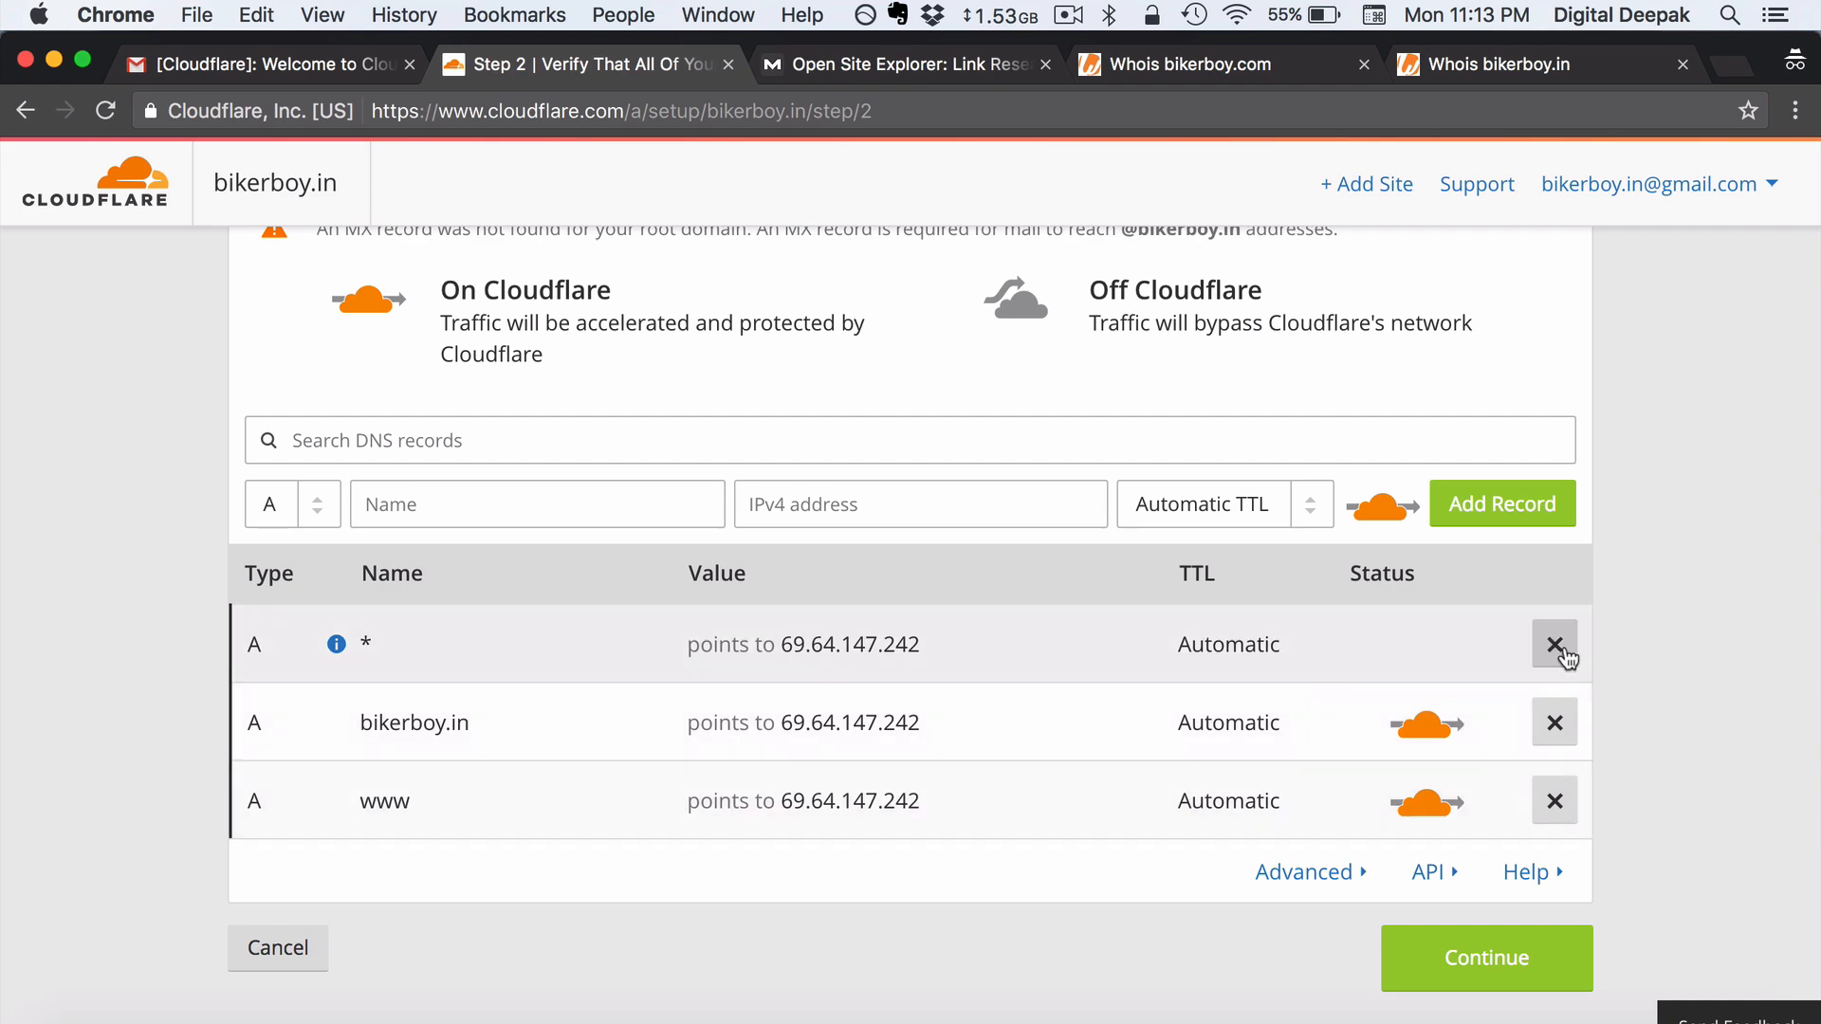
# - Delete the *, bikerboy.in and www A records pointing to 69.64.147.242
pyautogui.click(1561, 649)
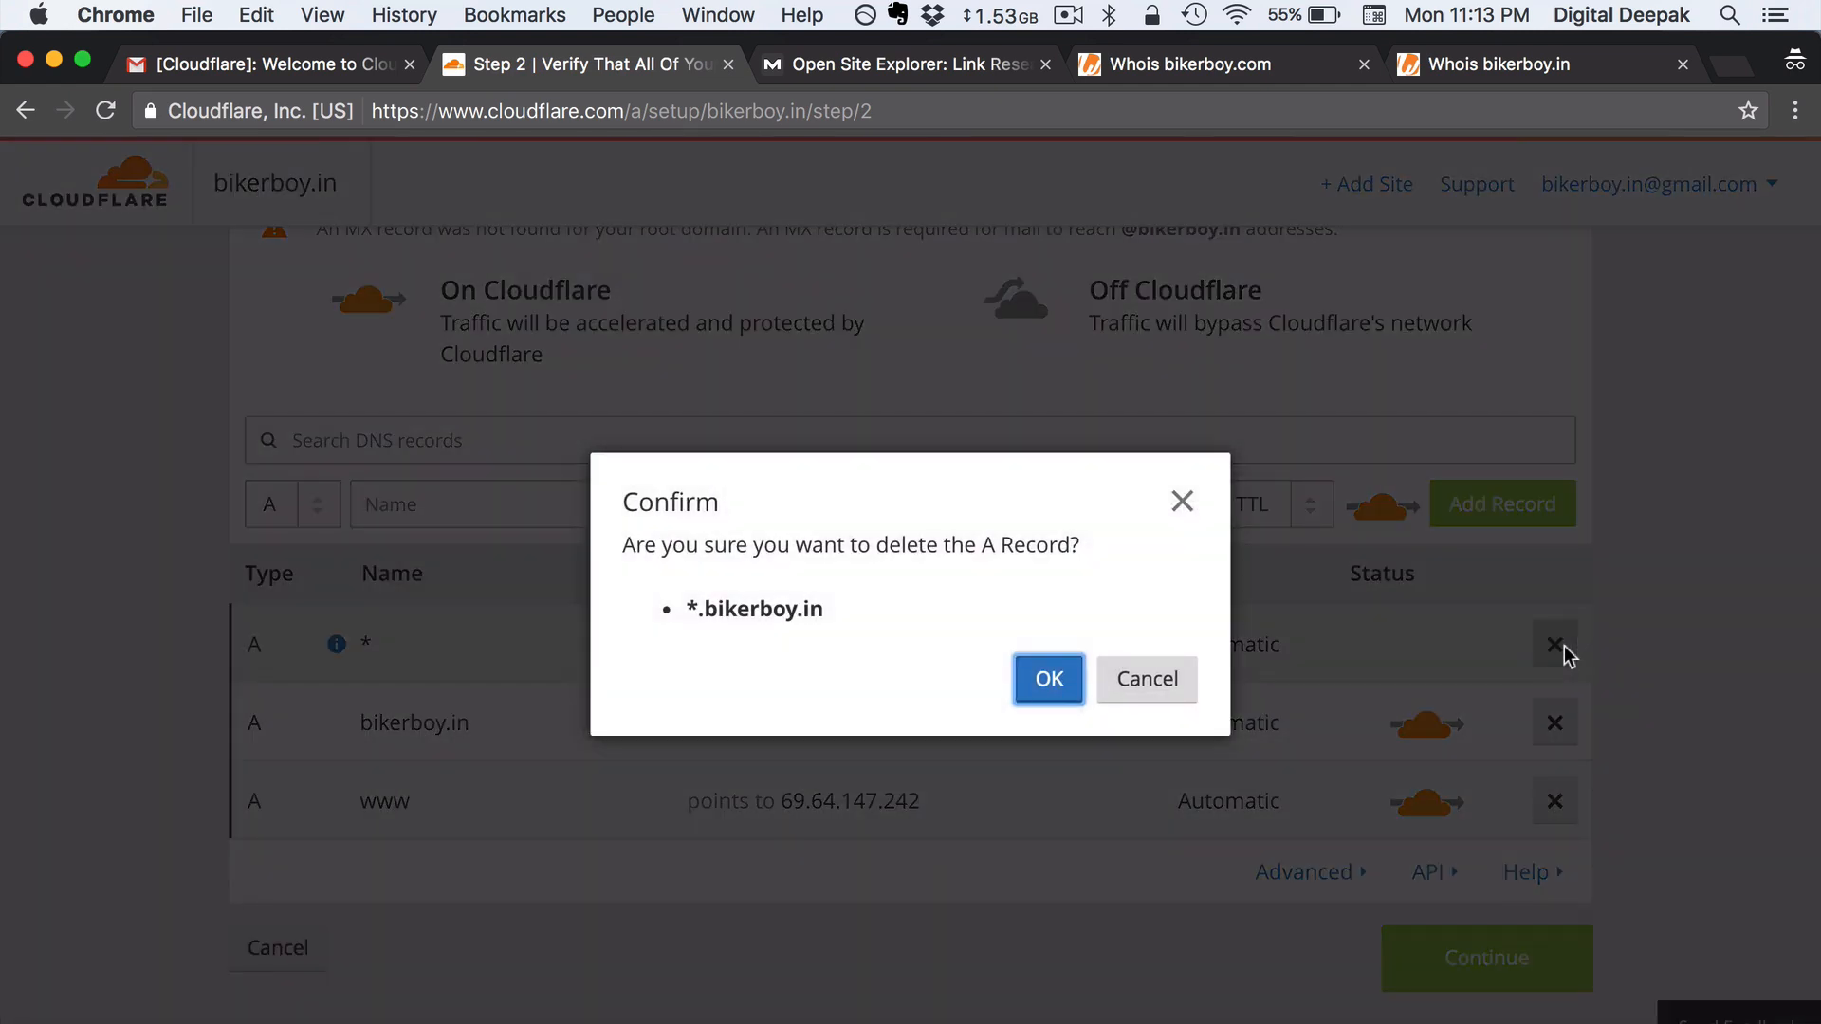
pyautogui.click(1060, 679)
pyautogui.click(1556, 645)
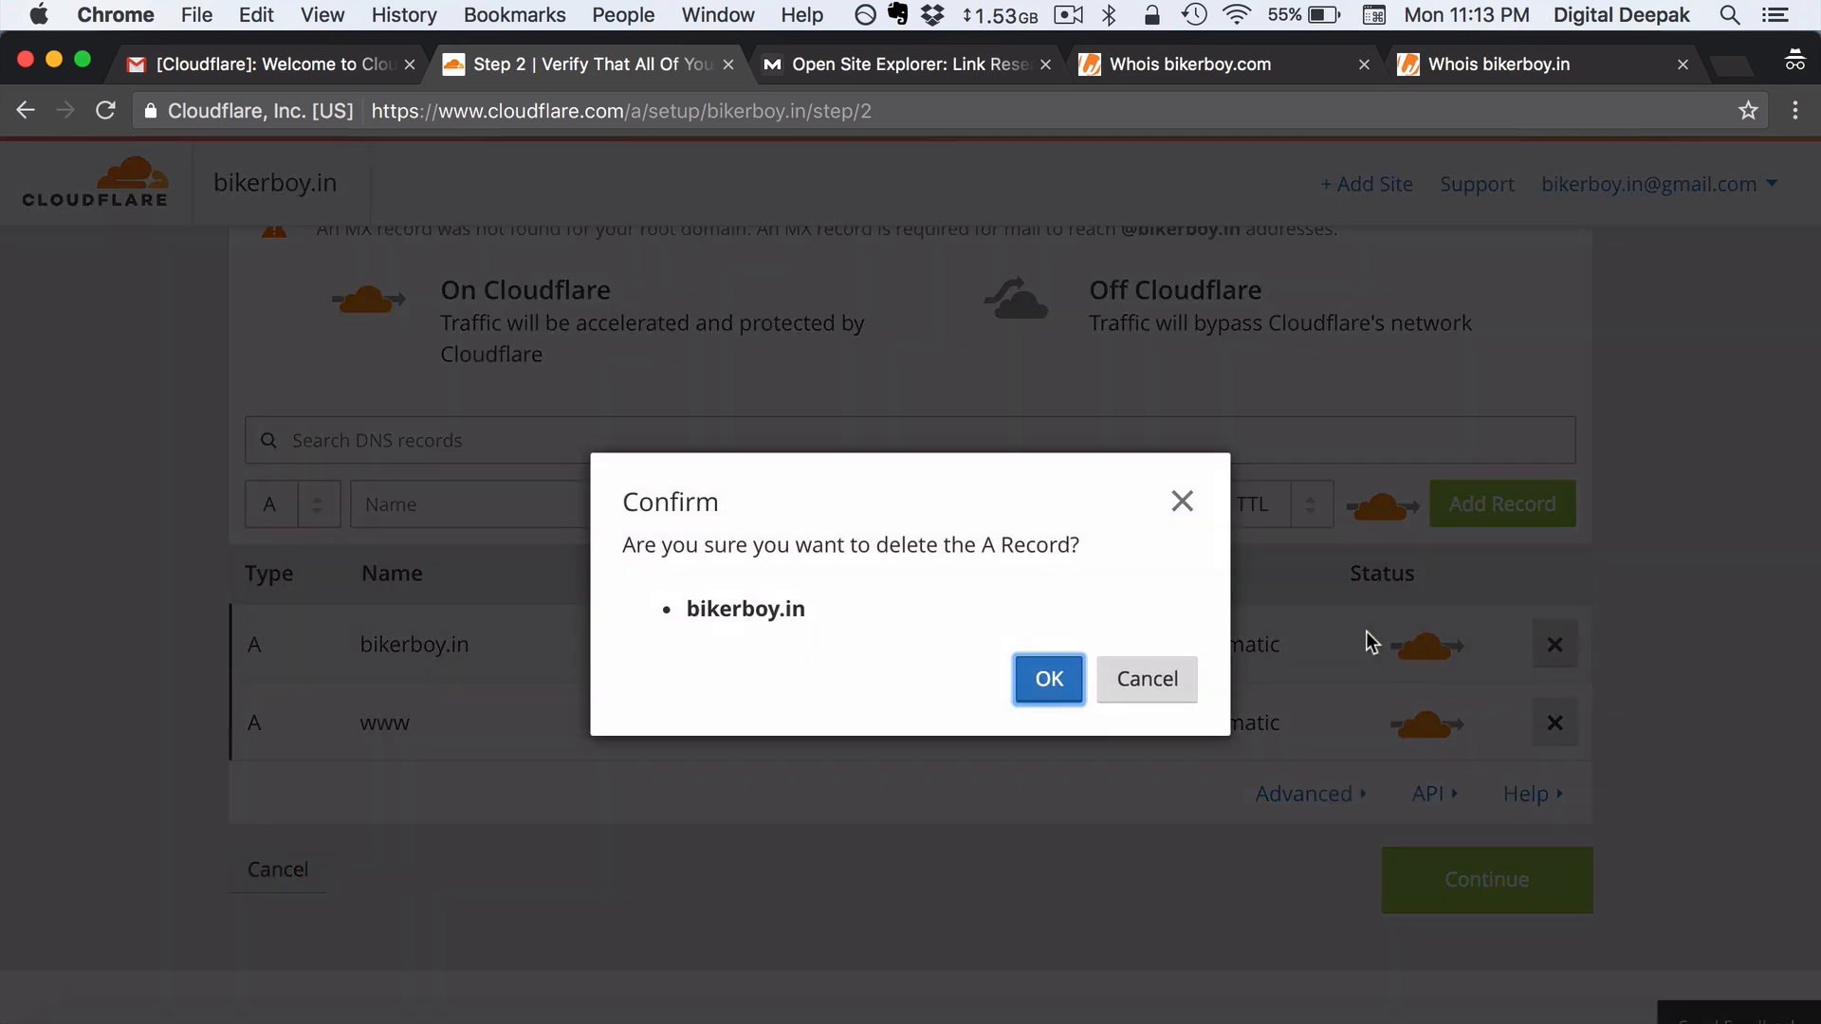
pyautogui.click(1070, 675)
pyautogui.click(1554, 644)
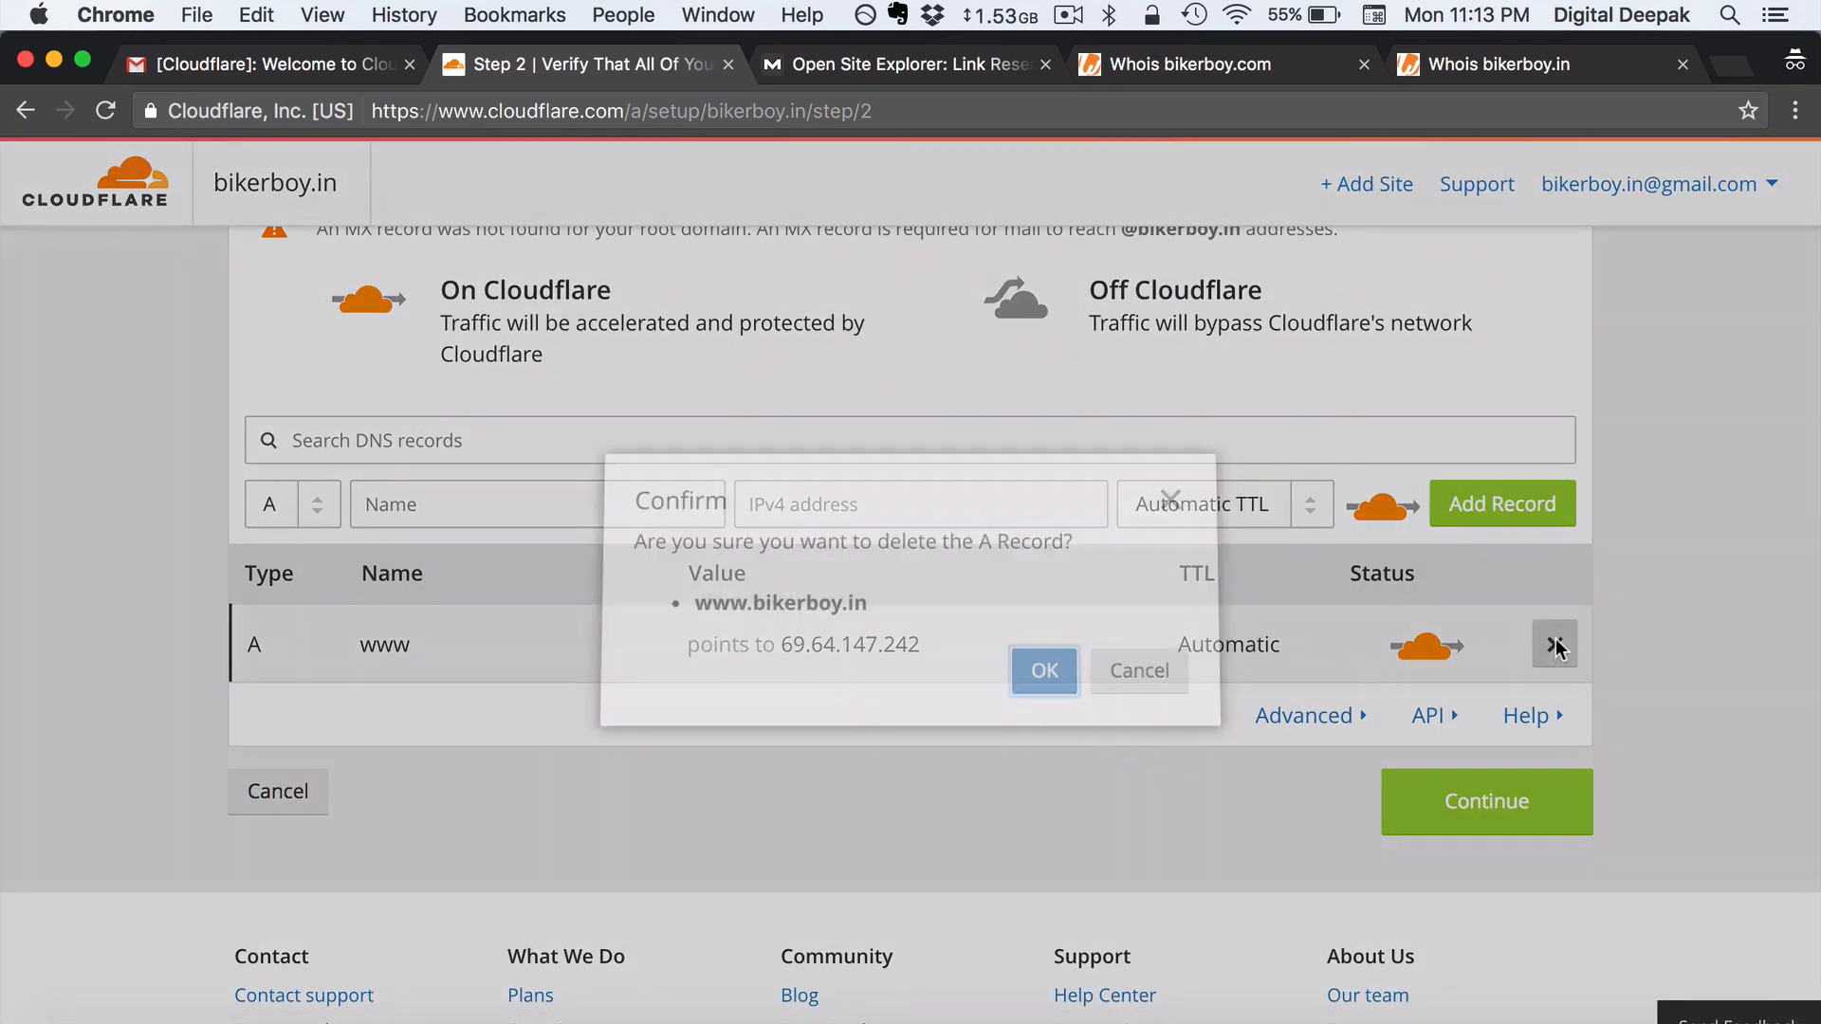
pyautogui.click(1053, 677)
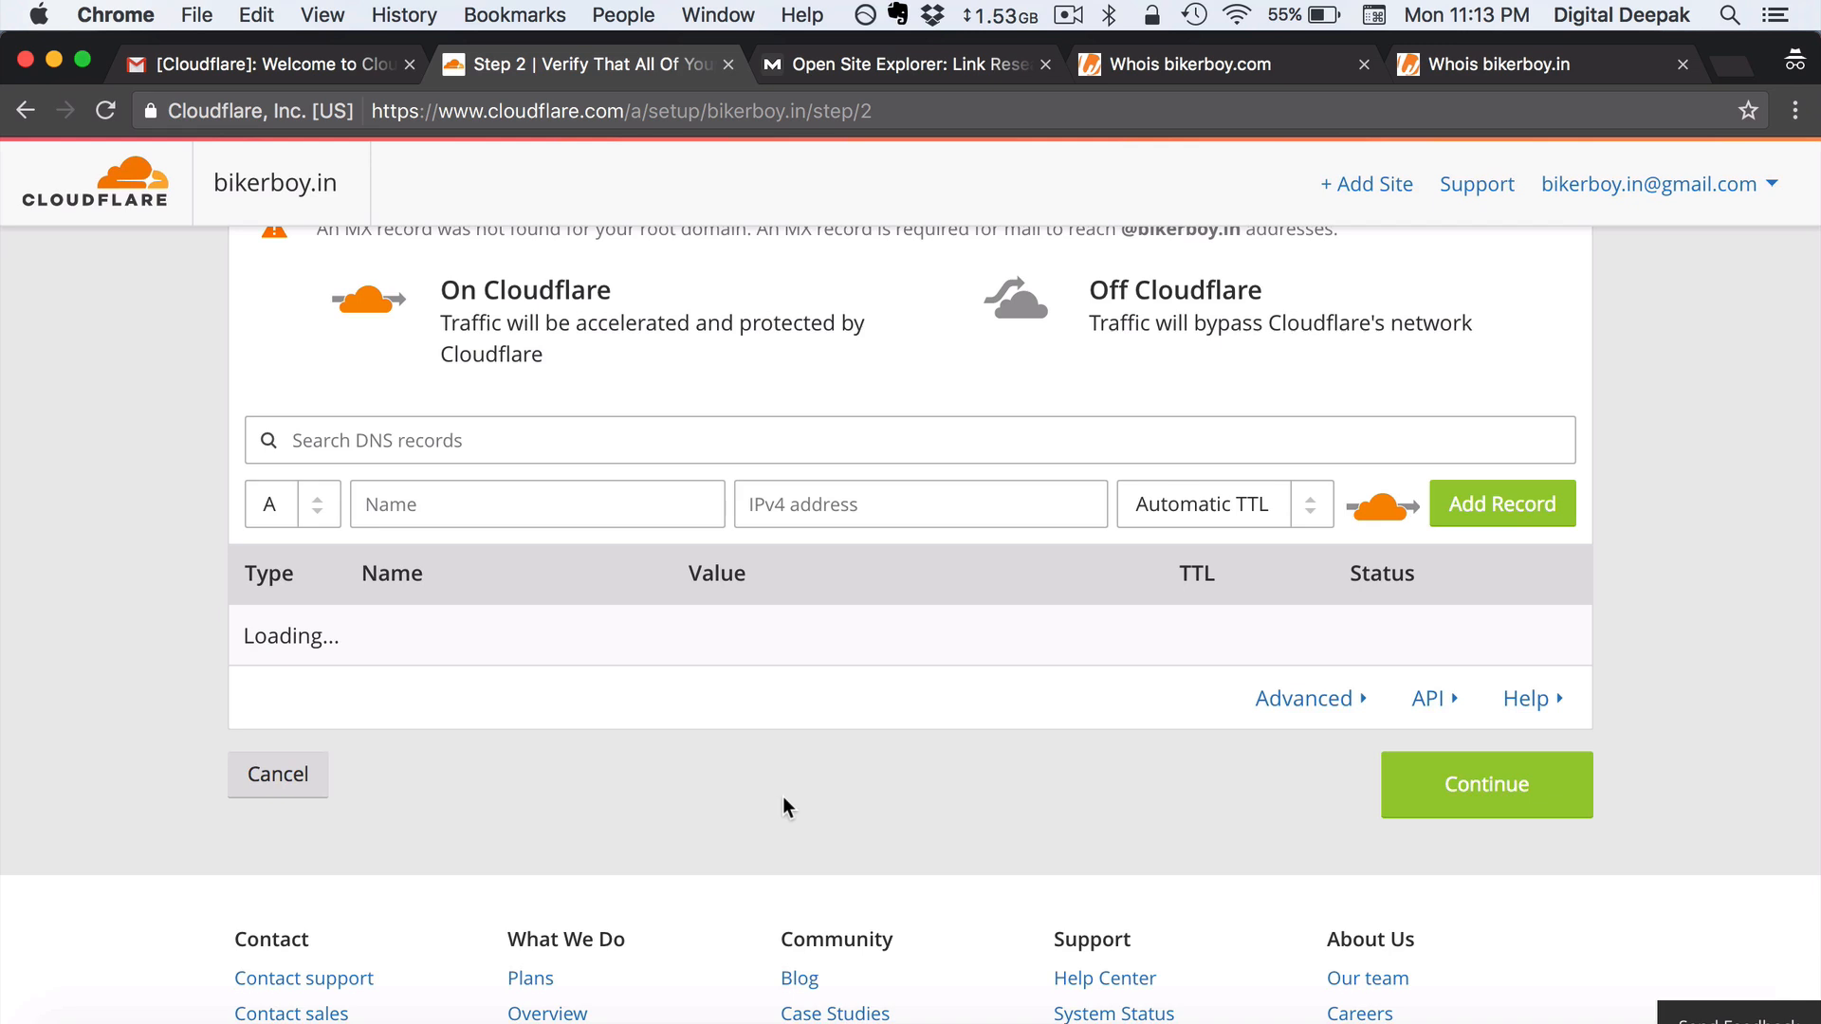
# - Set the new DNS record's type to MX and start filling in its Name field
pyautogui.scroll(3, 784, 799)
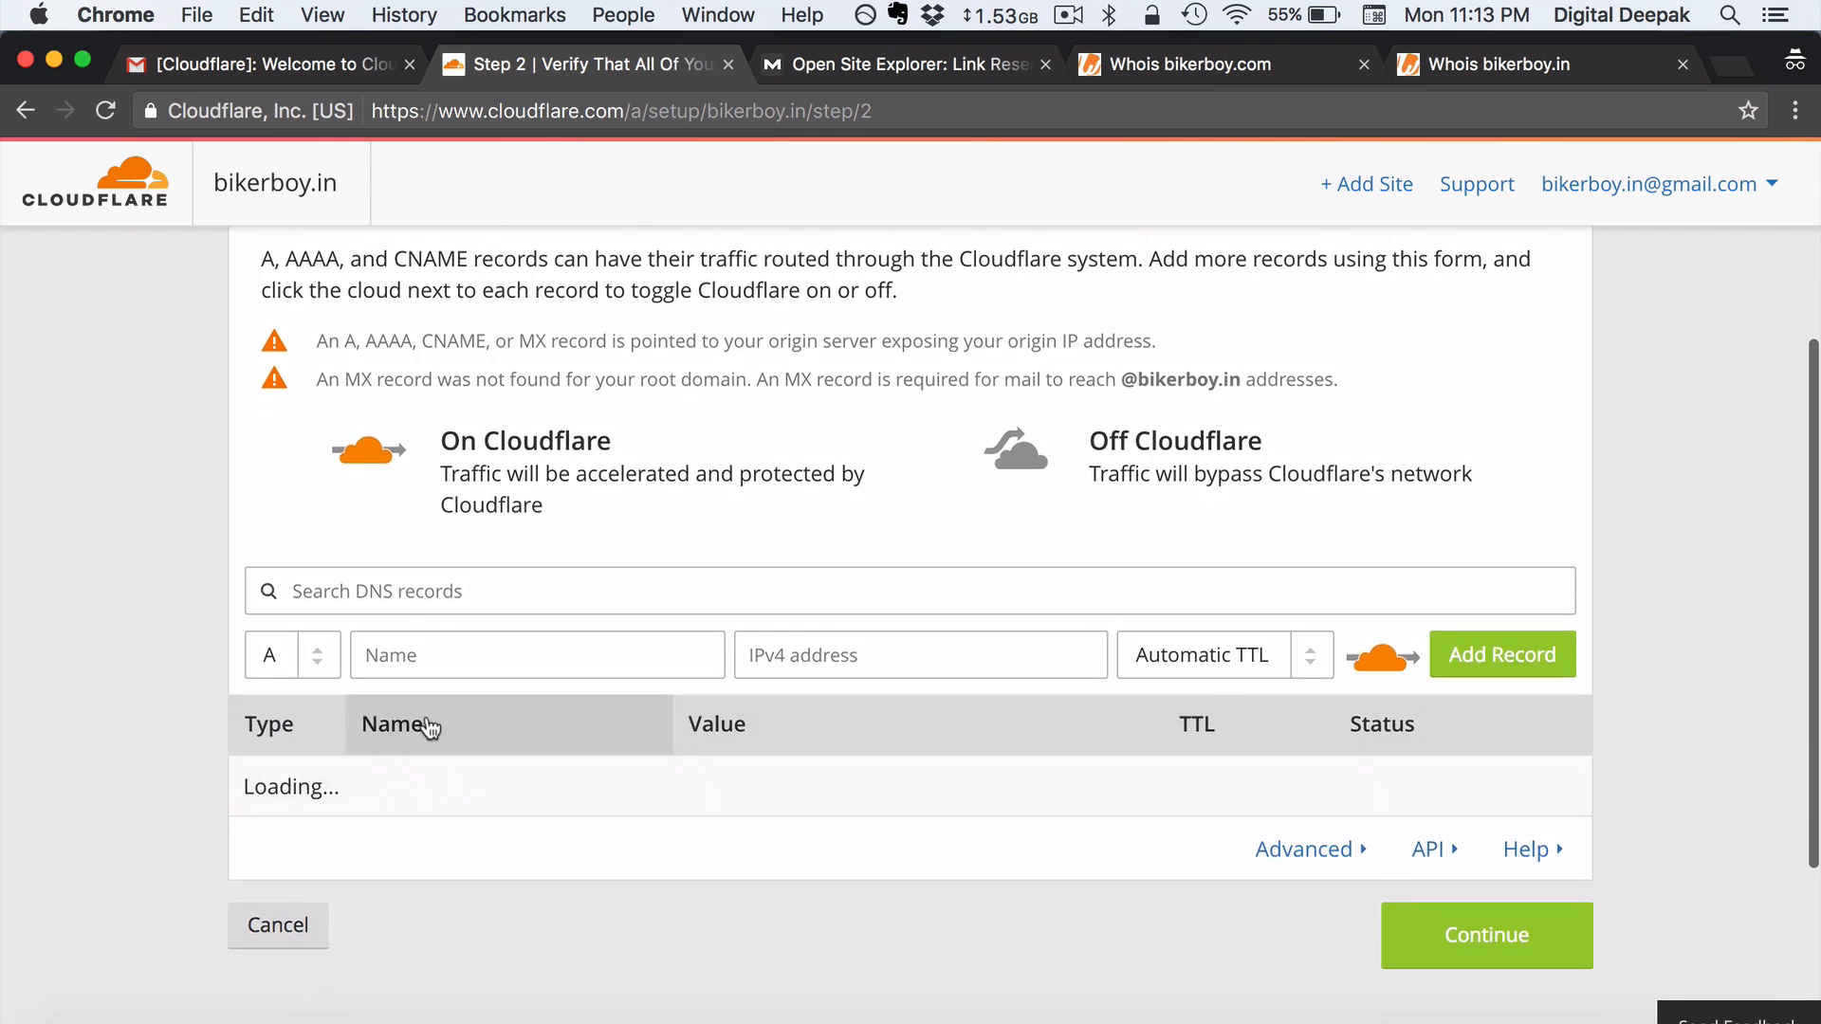
pyautogui.click(306, 664)
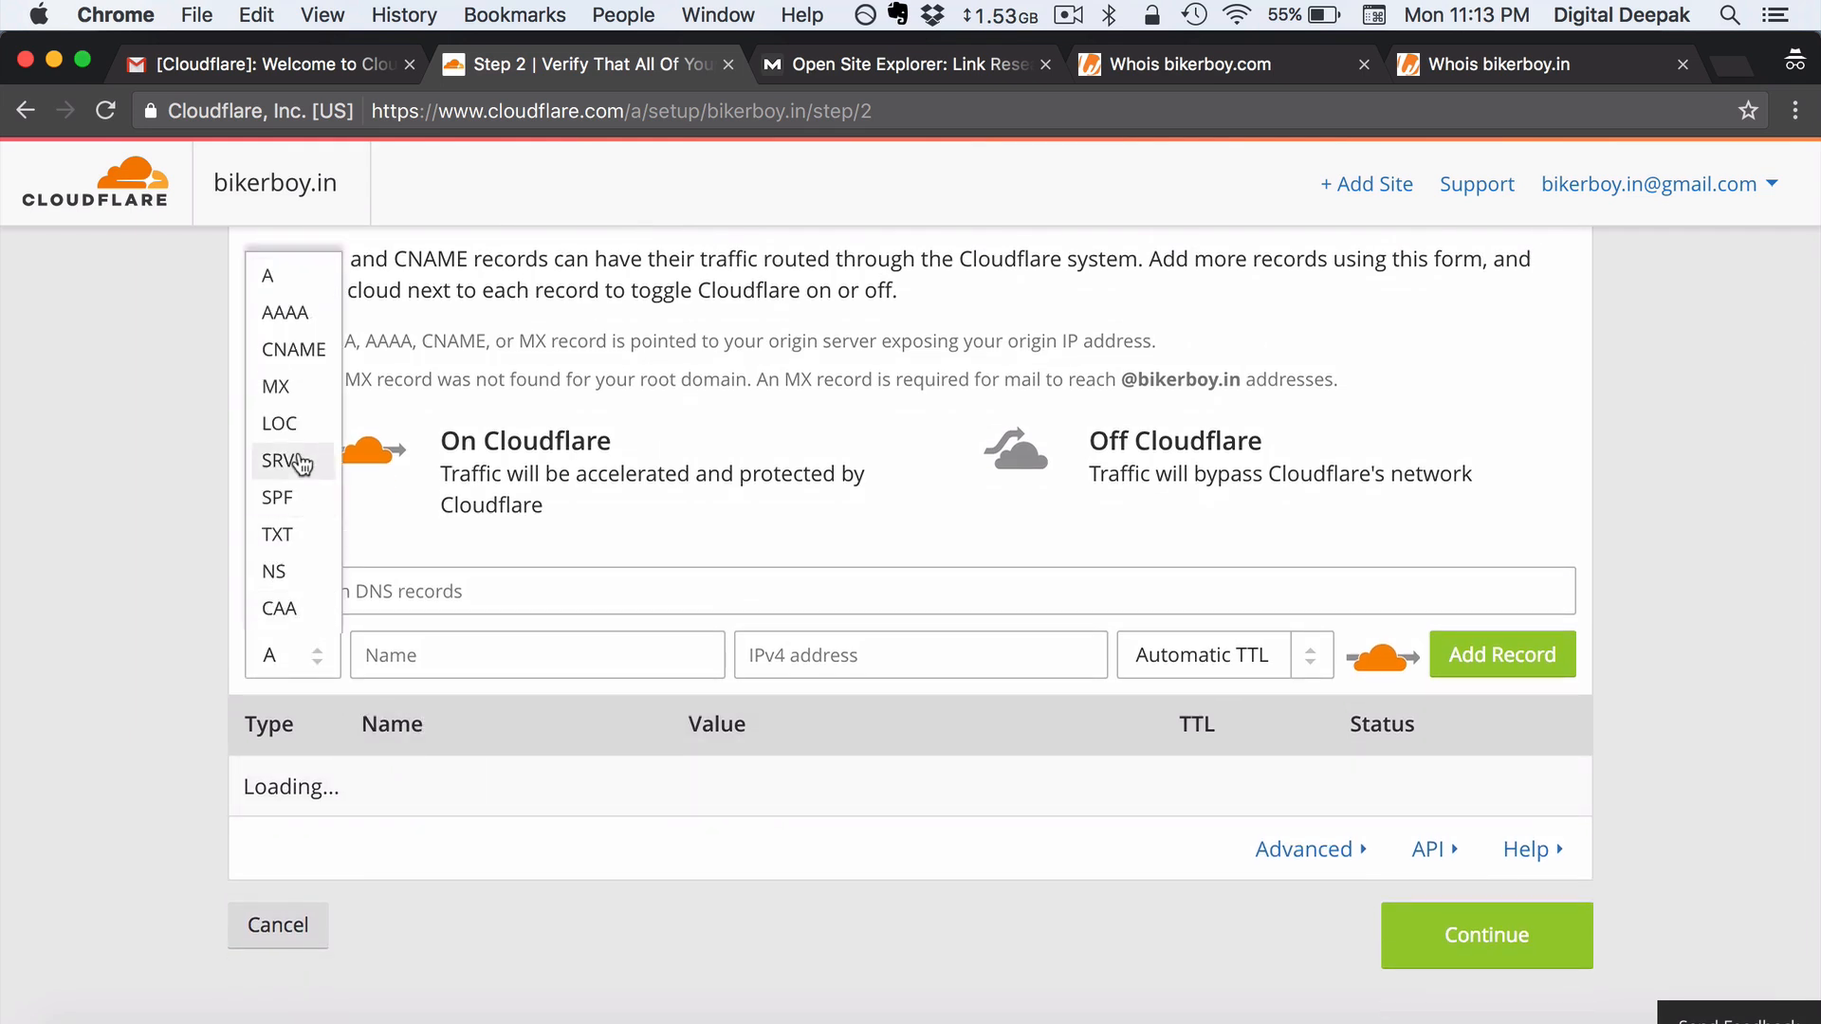
pyautogui.click(296, 387)
pyautogui.click(135, 545)
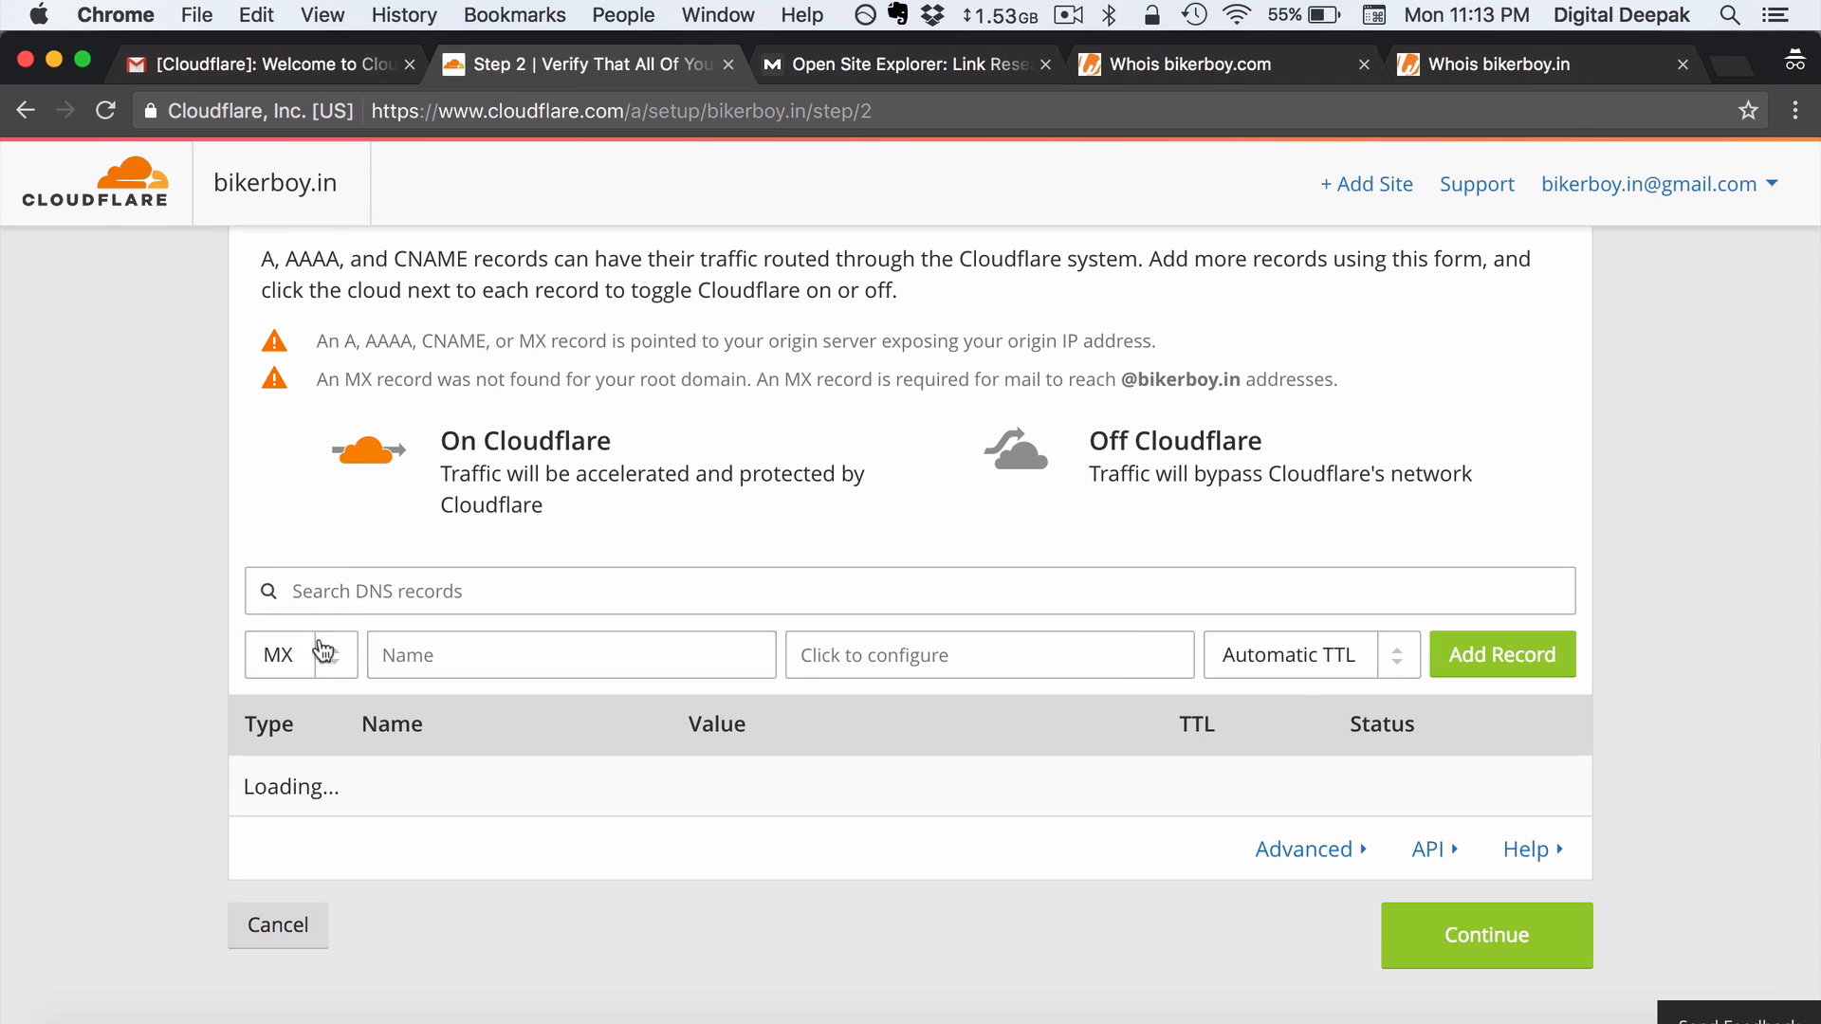
pyautogui.click(423, 658)
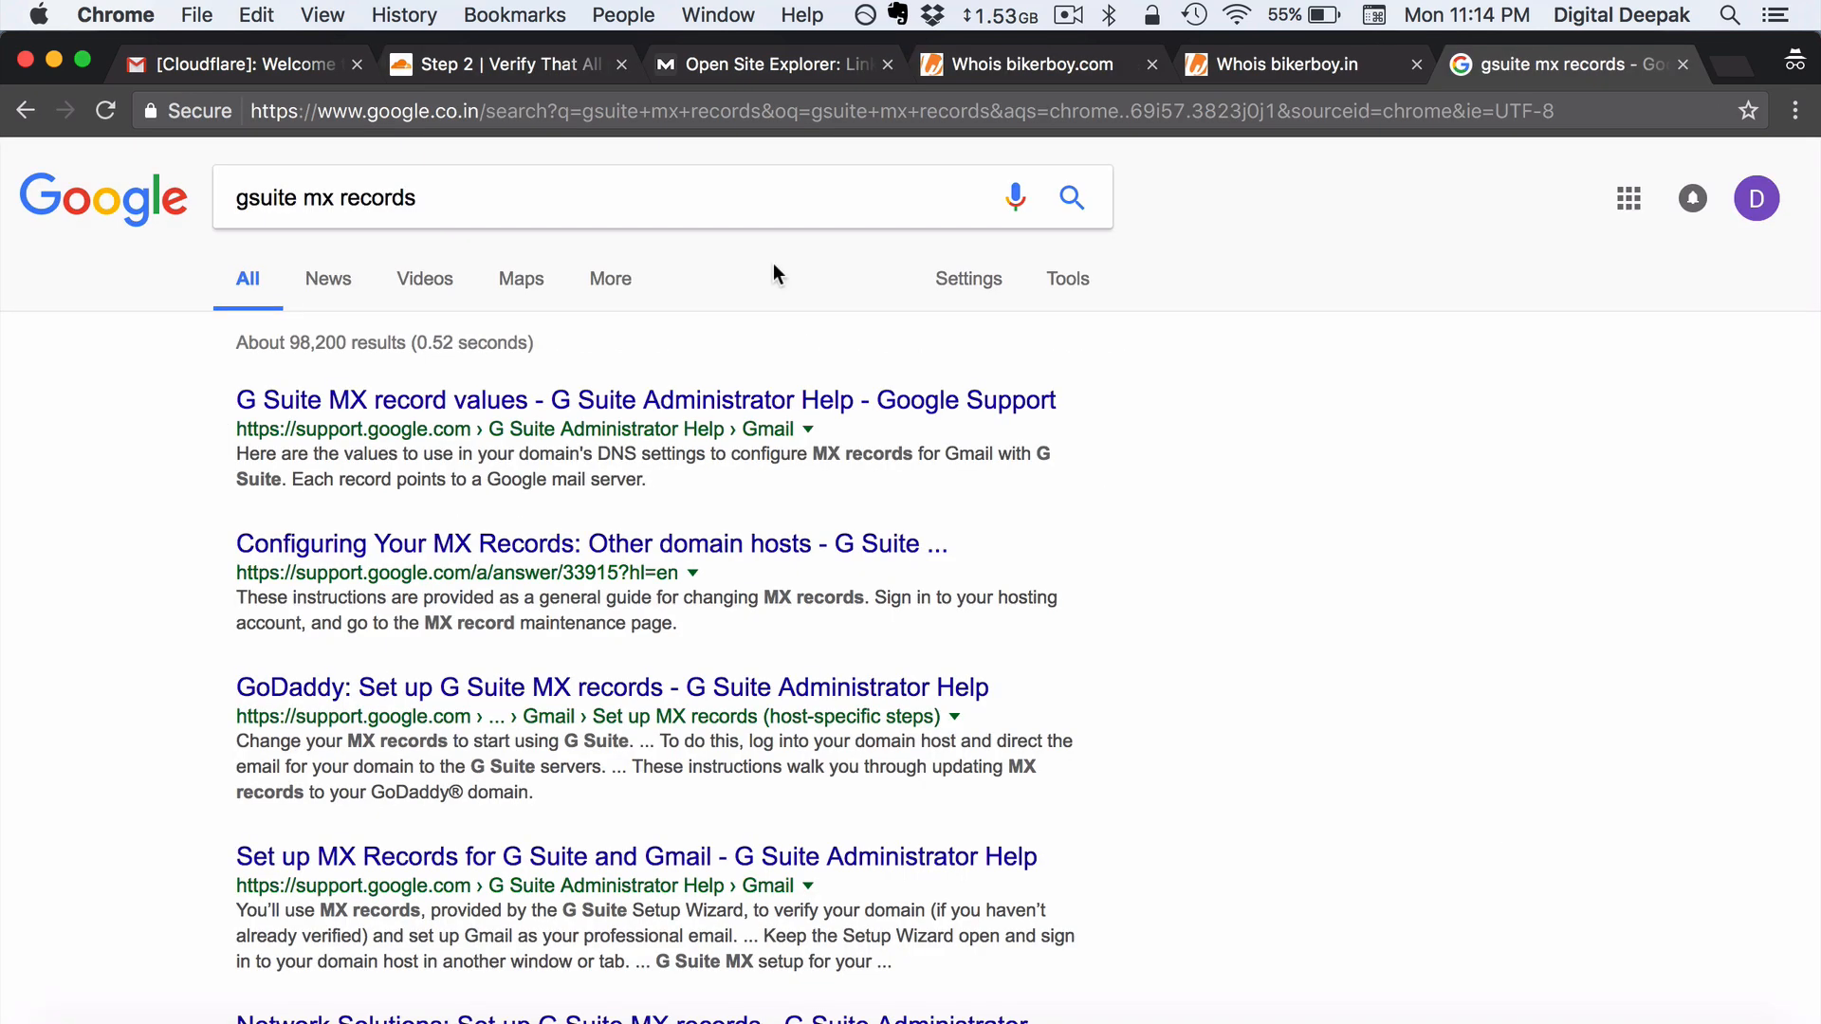
# - Open Google's G Suite MX record values page and find the ASPMX.L.GOOGLE.COM value
pyautogui.click(749, 399)
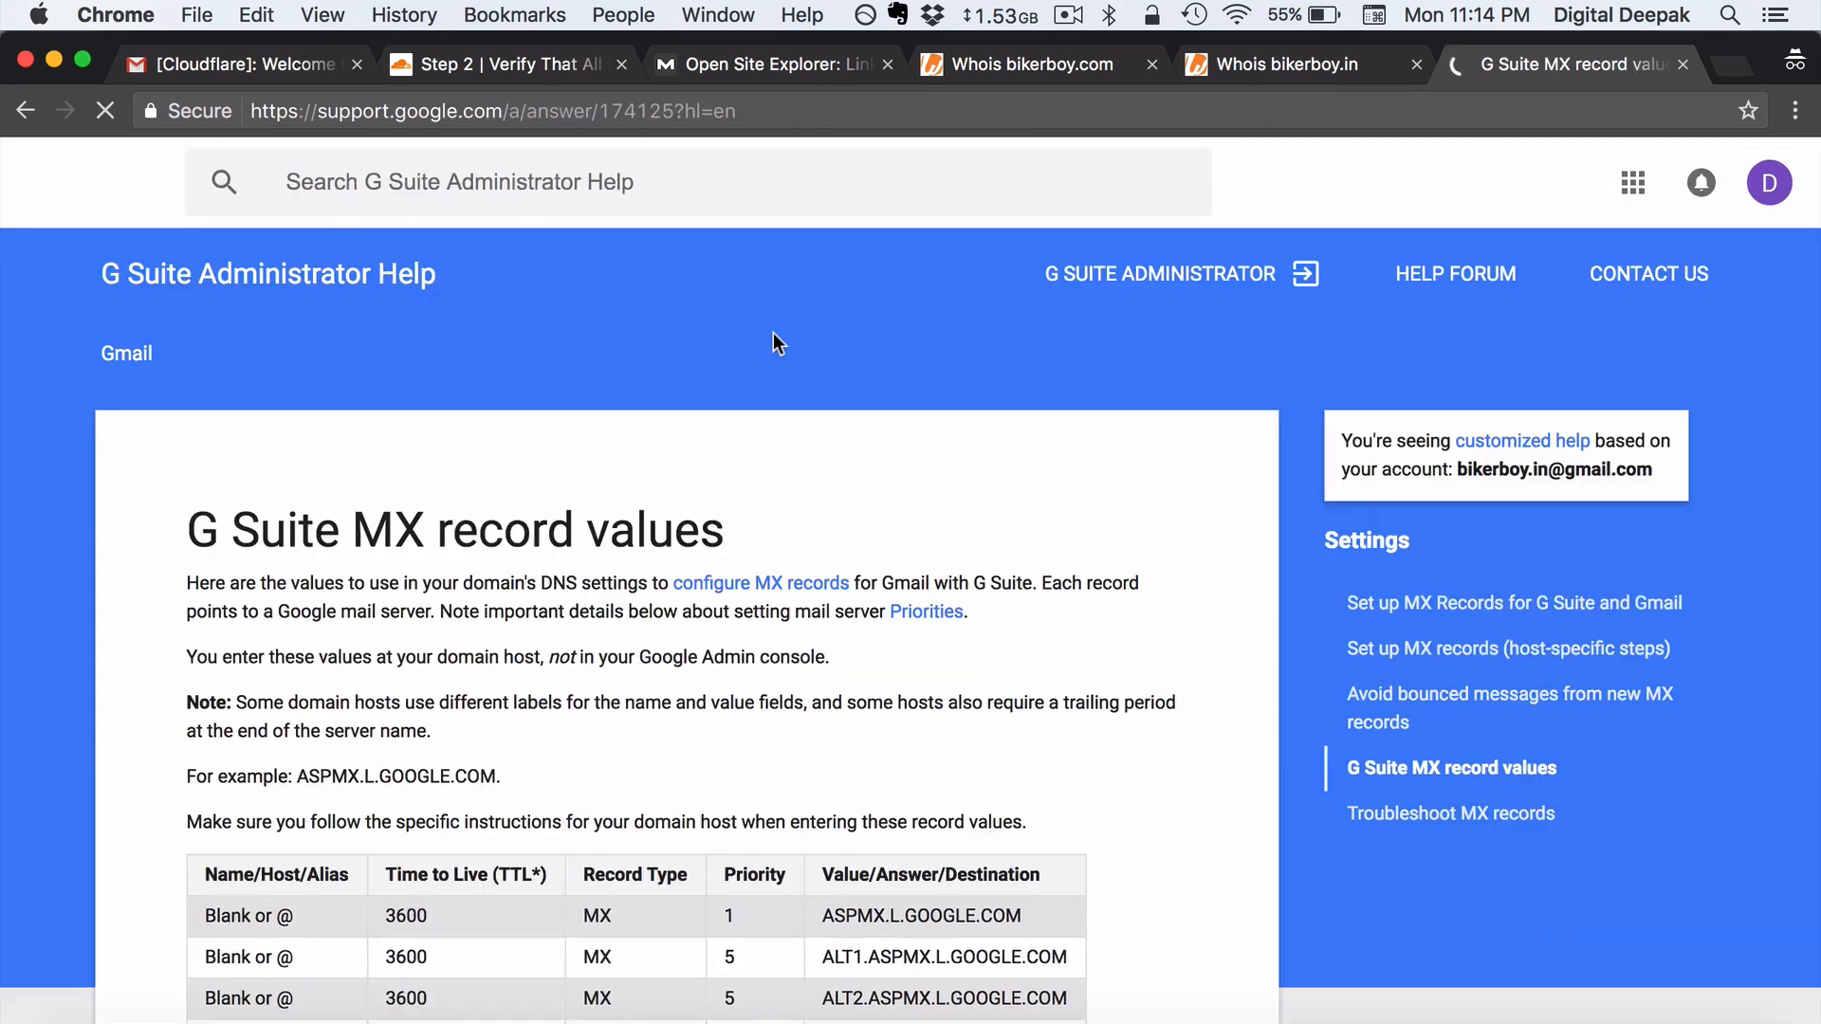
pyautogui.scroll(-5, 773, 333)
pyautogui.scroll(-1, 772, 333)
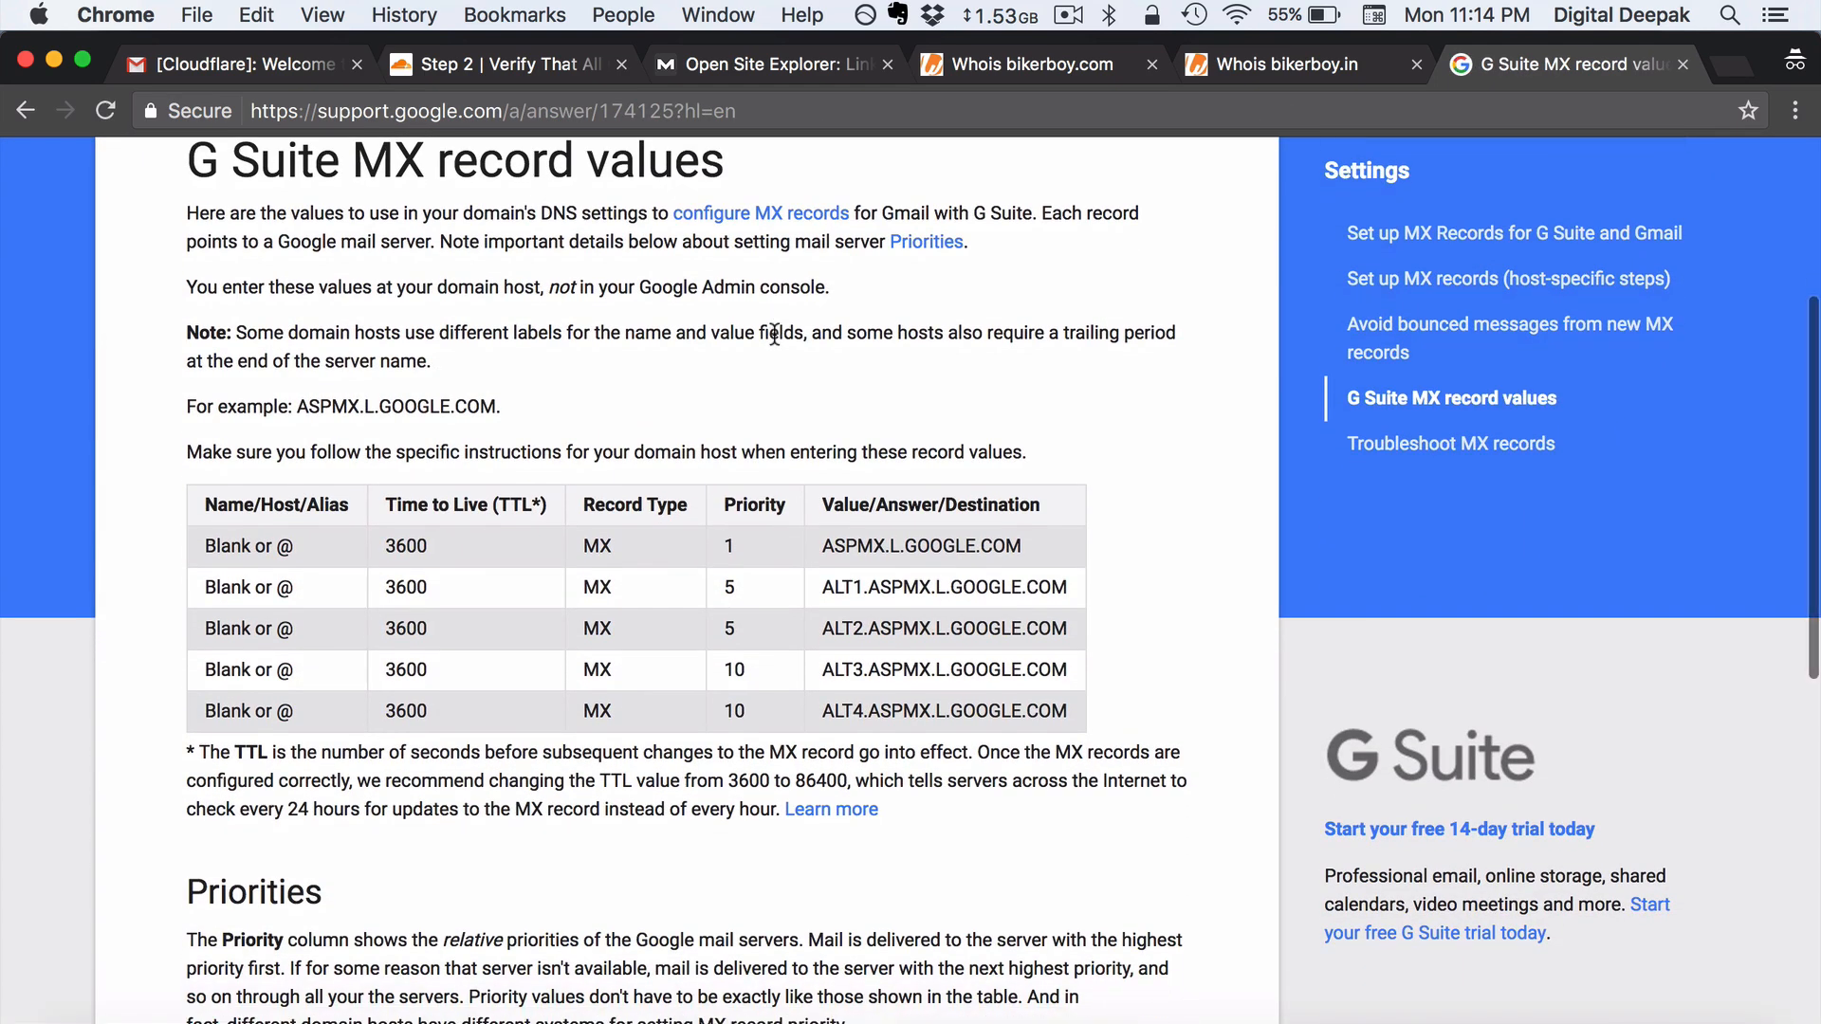
pyautogui.scroll(2, 763, 400)
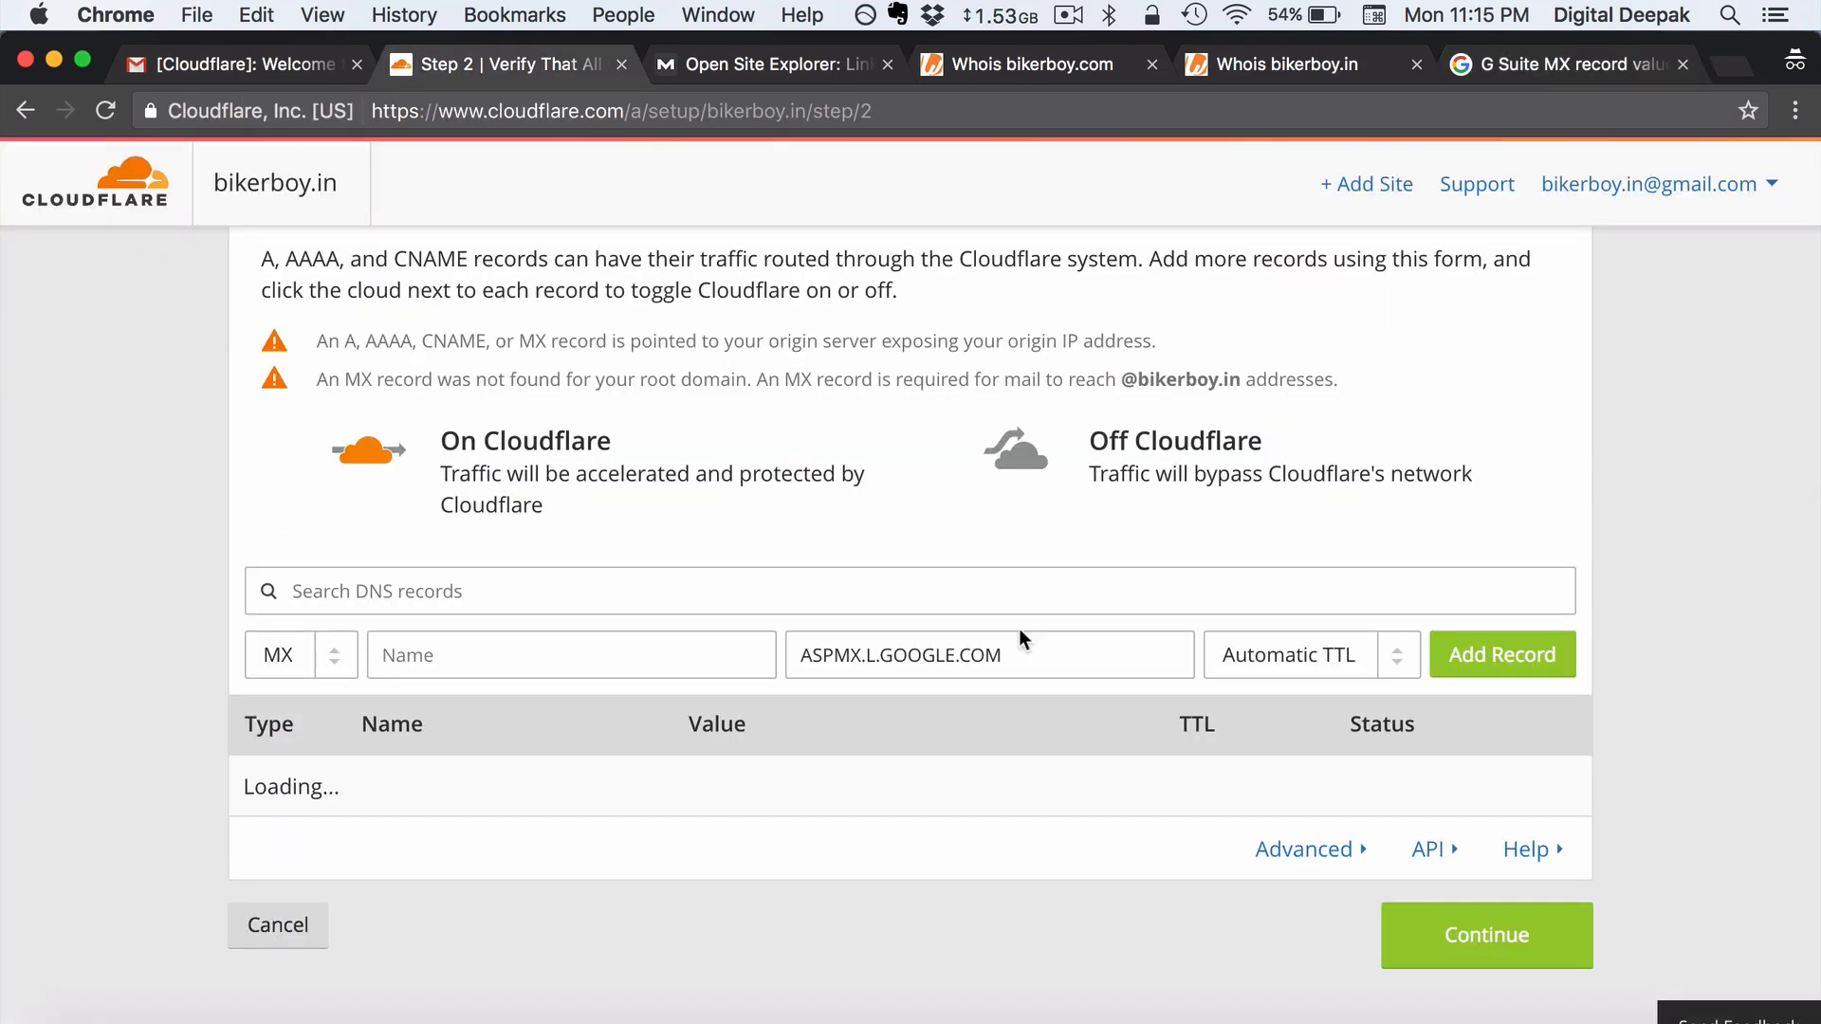
# - Check the first G Suite MX row's 'Blank or @' host and its 3600 TTL
pyautogui.click(655, 648)
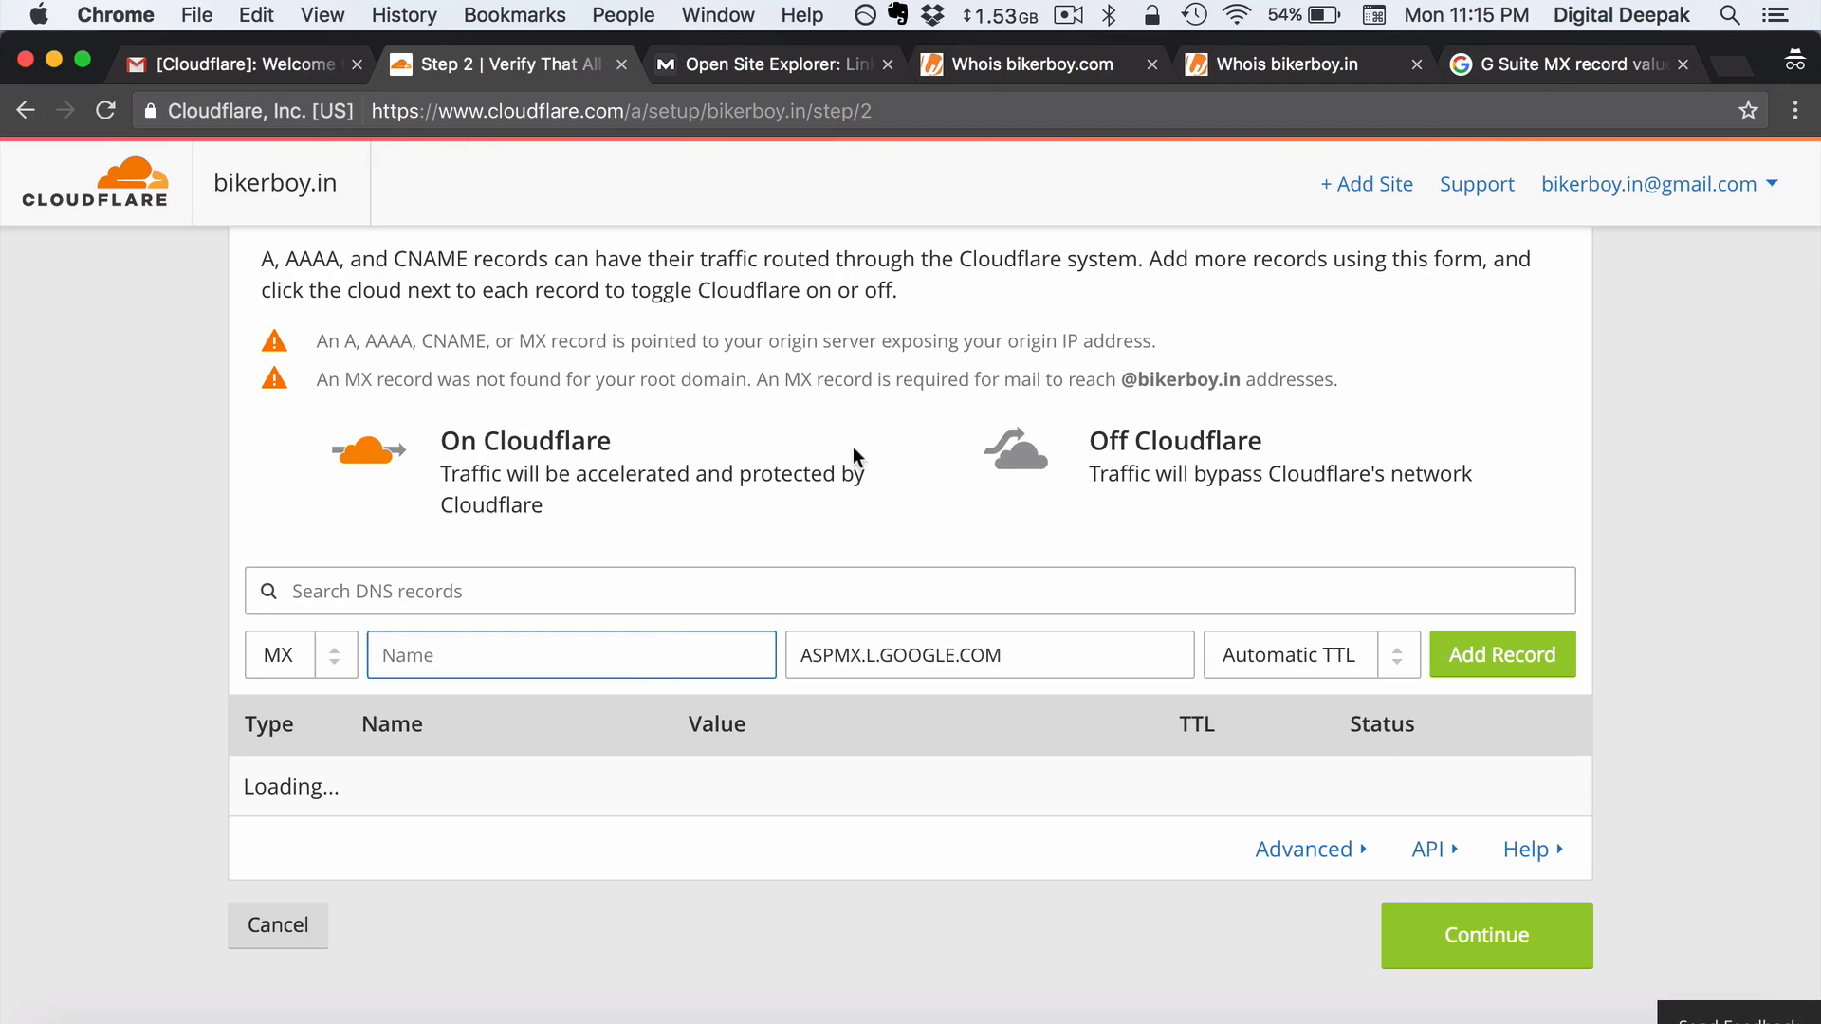
pyautogui.click(1501, 81)
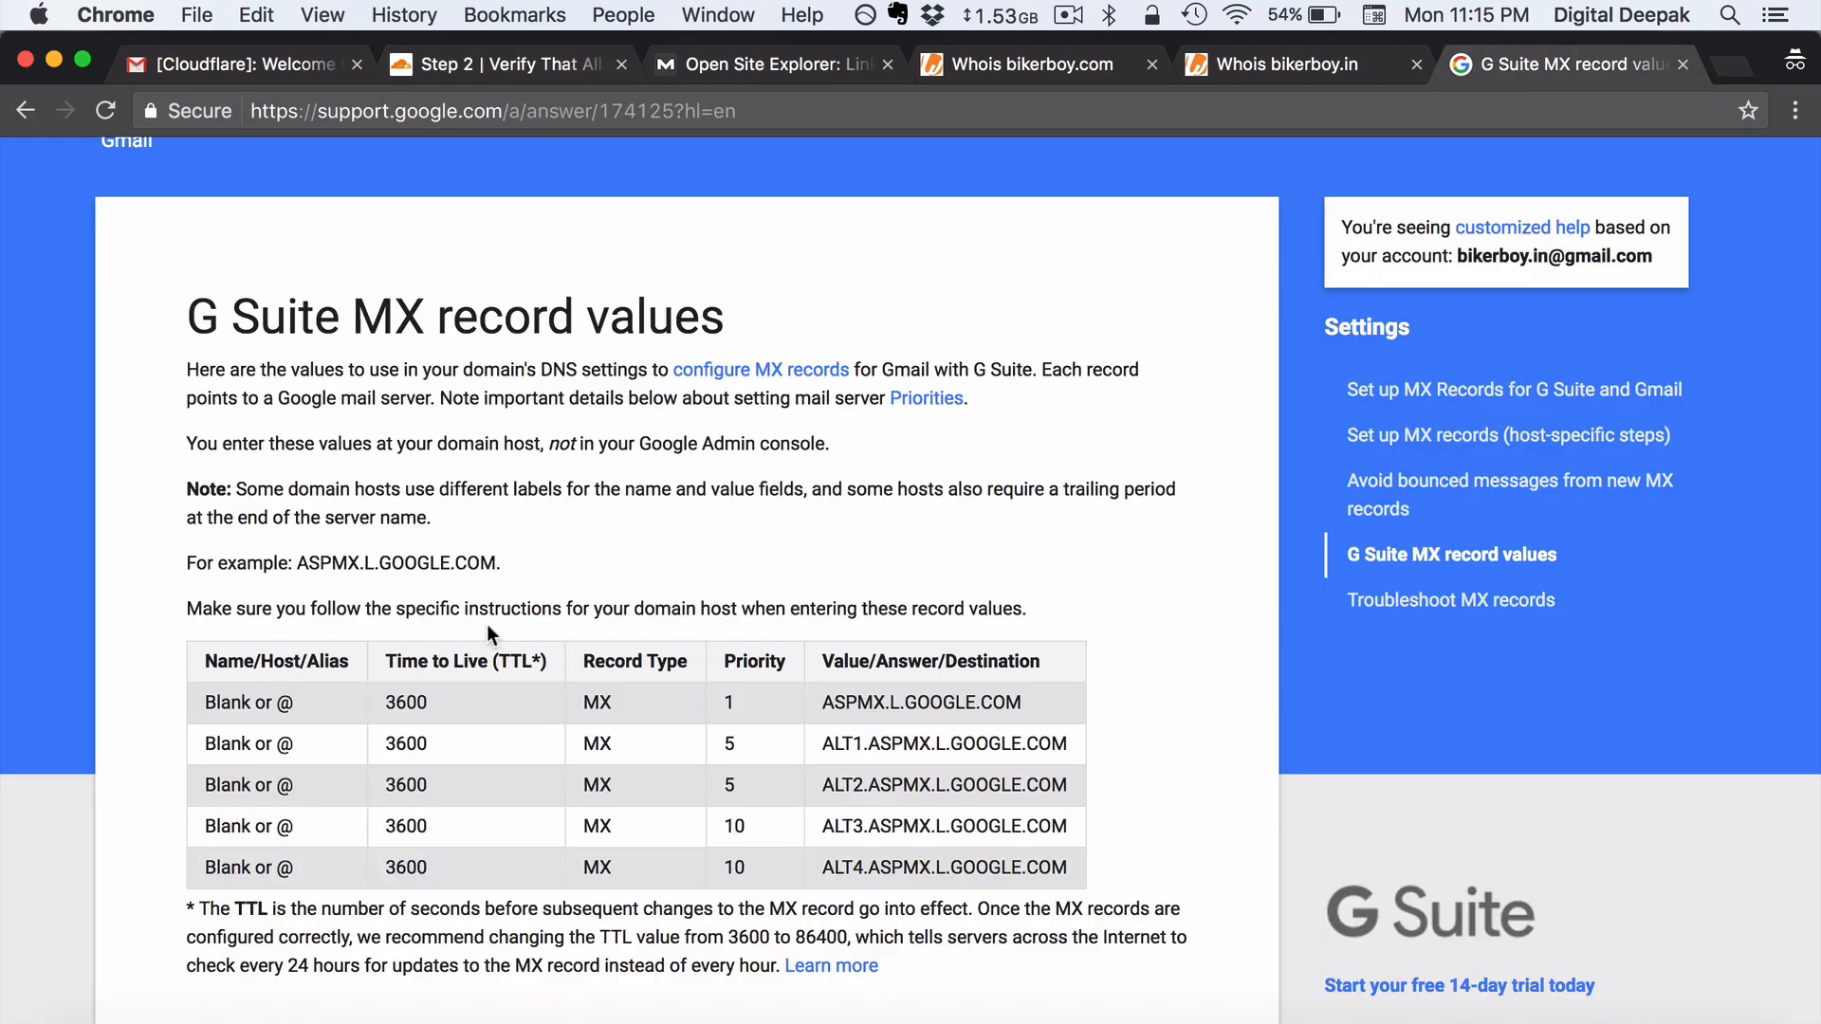
pyautogui.moveTo(310, 694); pyautogui.dragTo(206, 695)
pyautogui.click(345, 703)
pyautogui.moveTo(464, 698); pyautogui.dragTo(387, 700)
# - Set the new MX record's TTL to 1 hour, confirming that 3600/60 equals 60 minutes
pyautogui.click(487, 65)
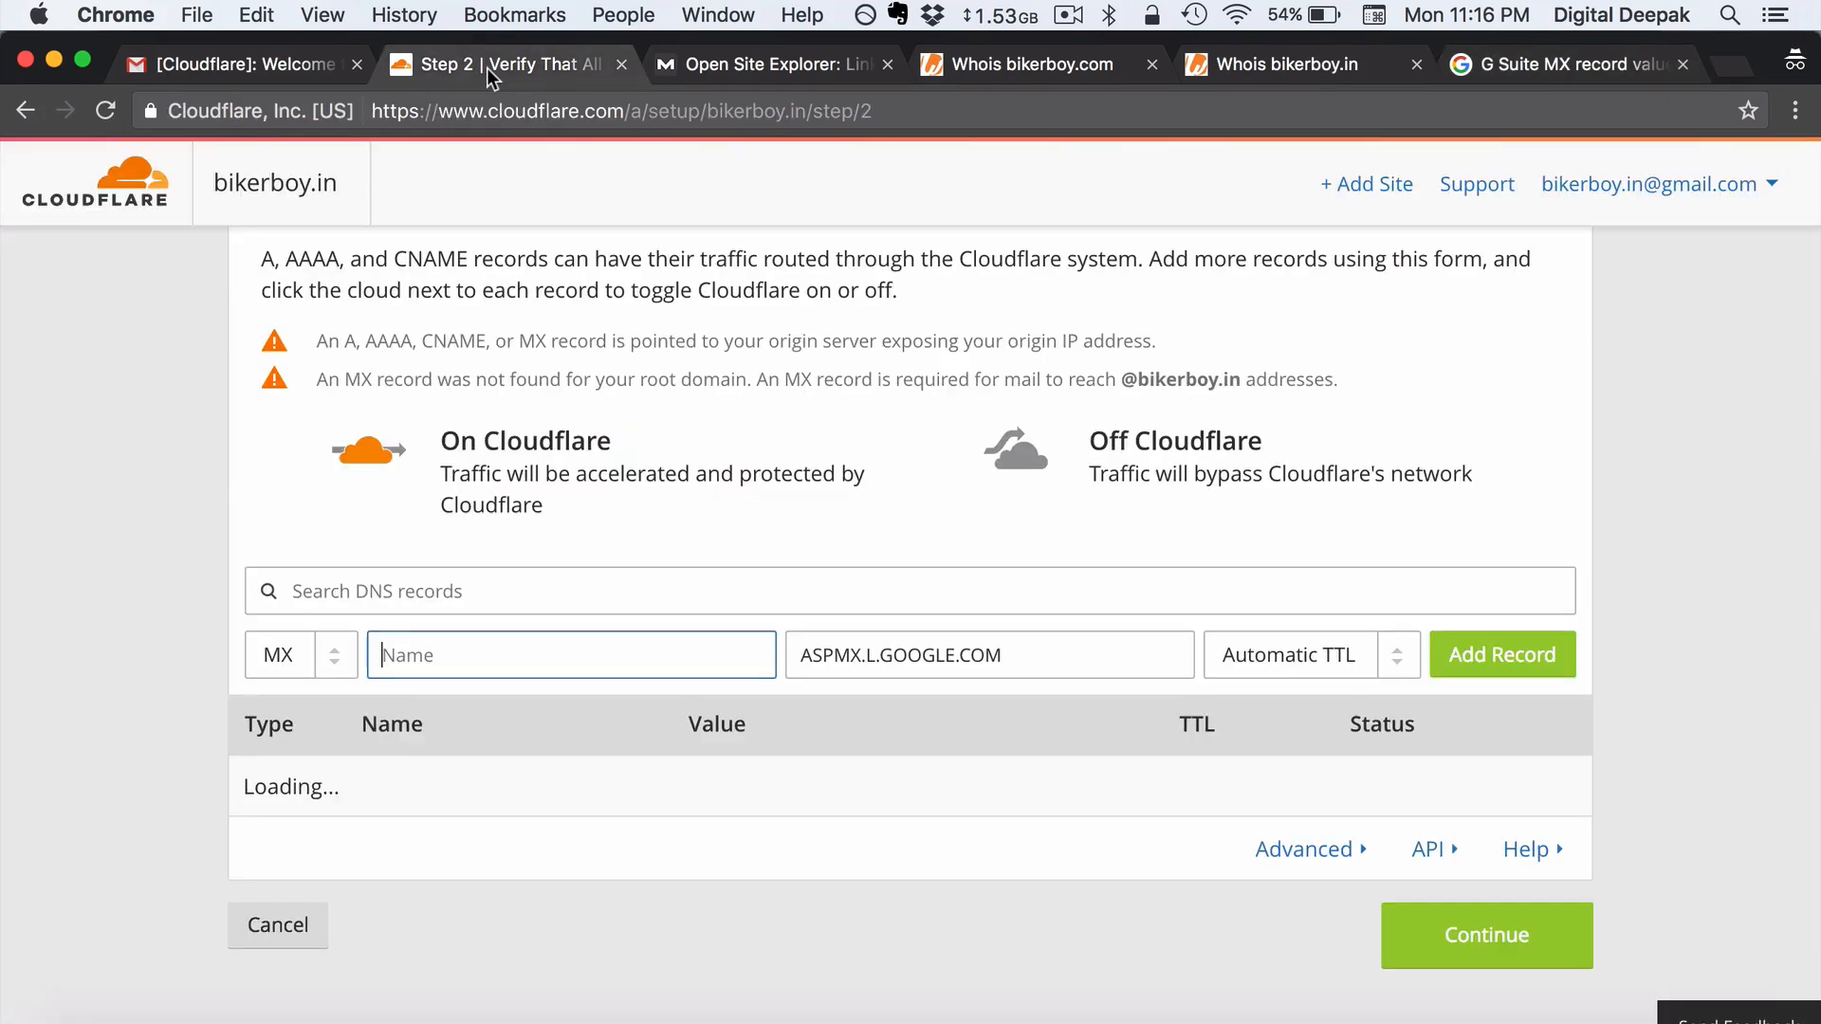
pyautogui.click(1337, 655)
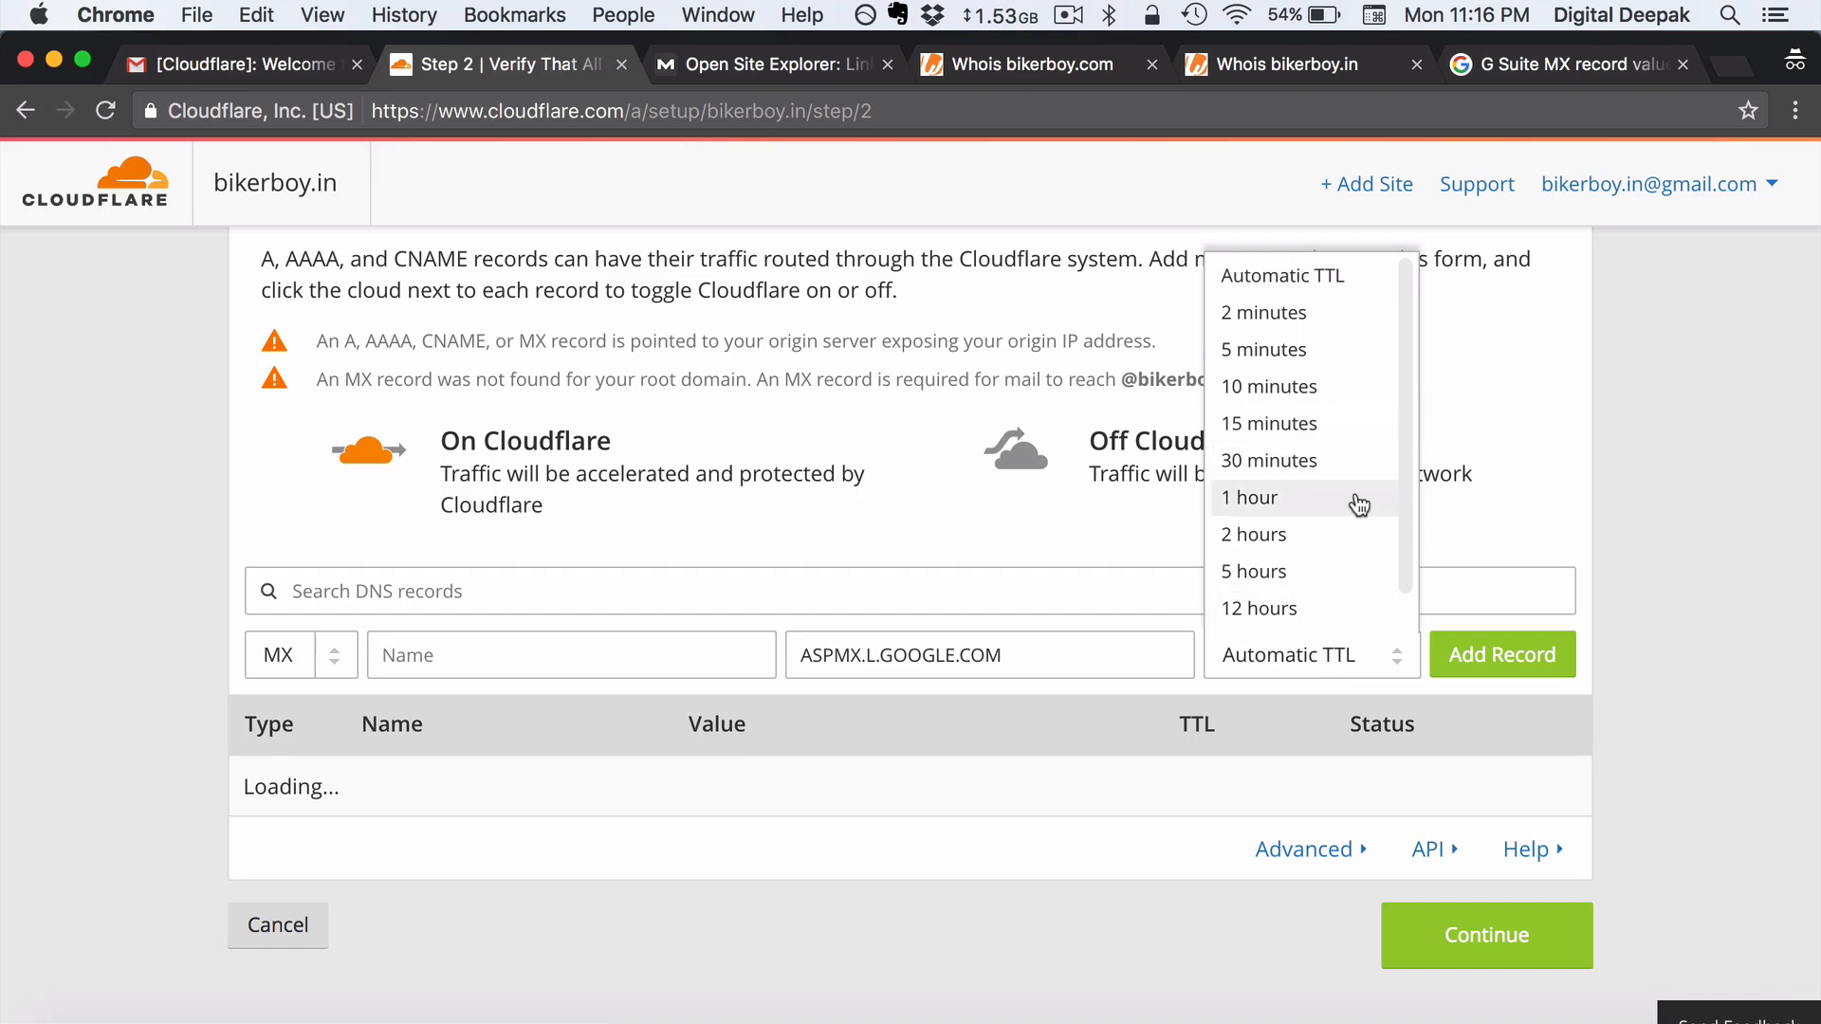
pyautogui.scroll(-3, 1357, 504)
pyautogui.scroll(3, 1357, 504)
pyautogui.scroll(2, 1360, 504)
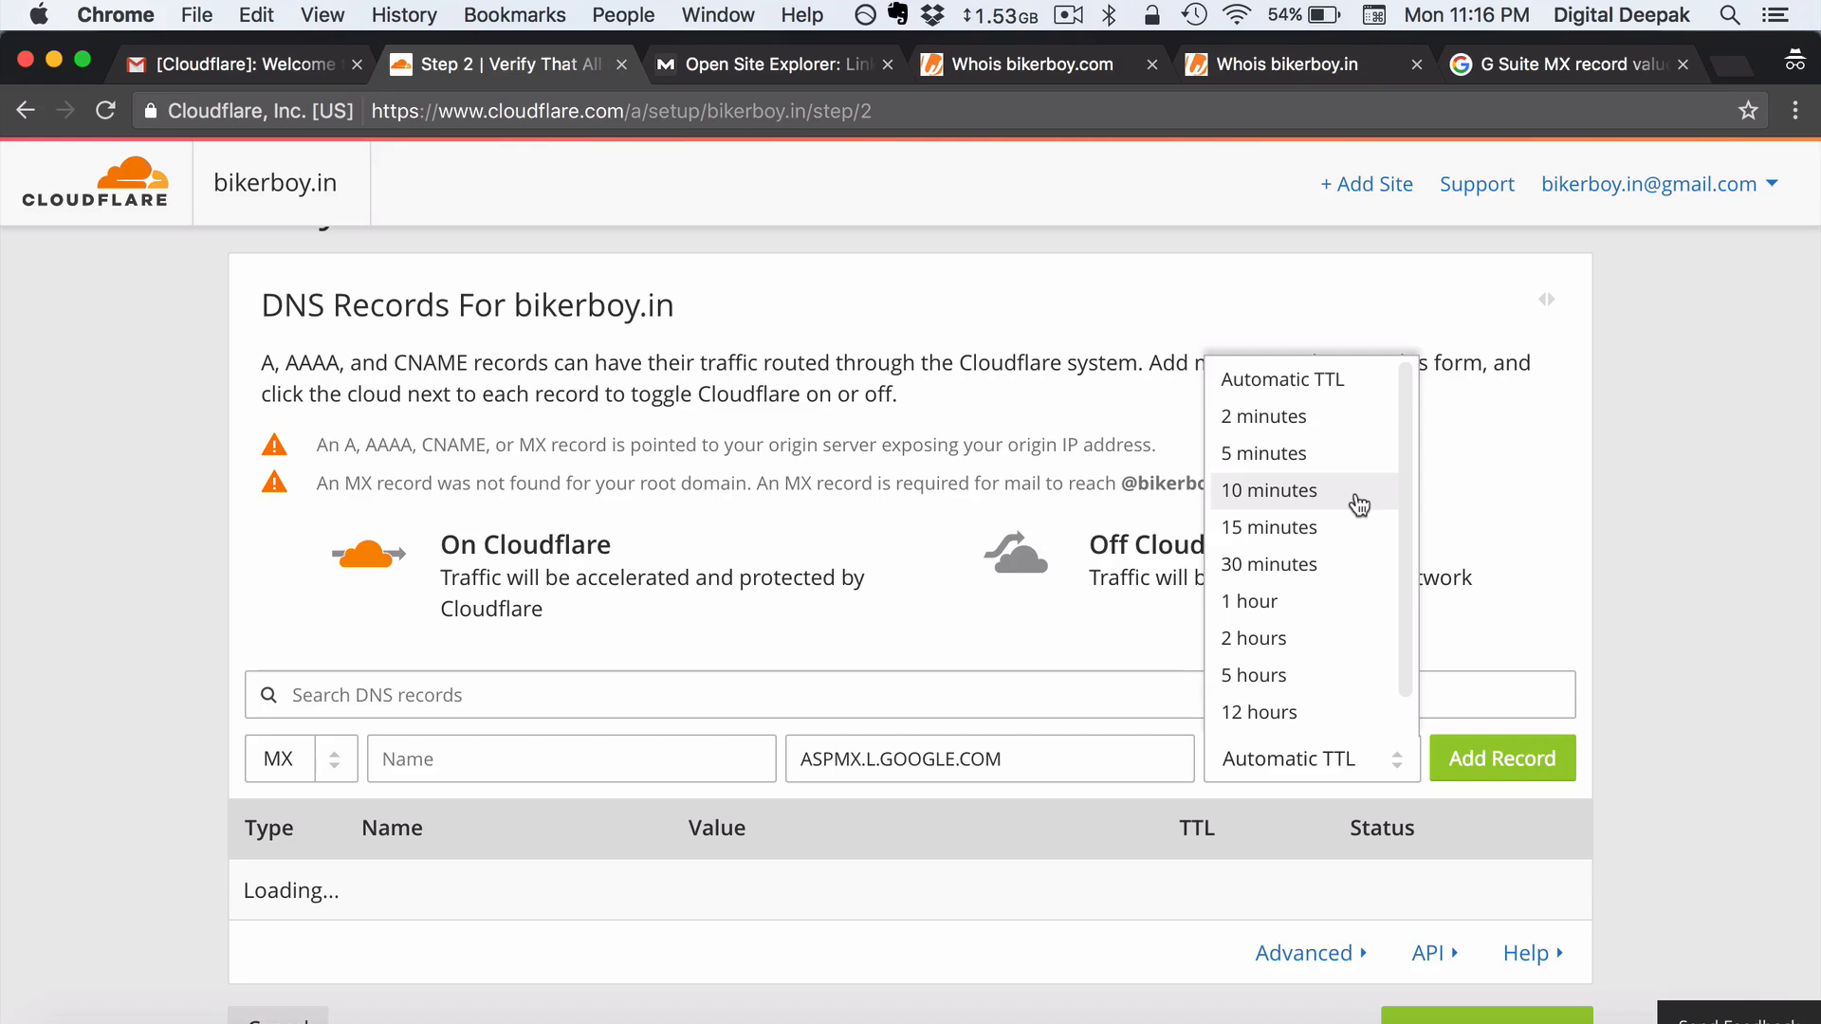
pyautogui.press('super+space')
pyautogui.write('3600')
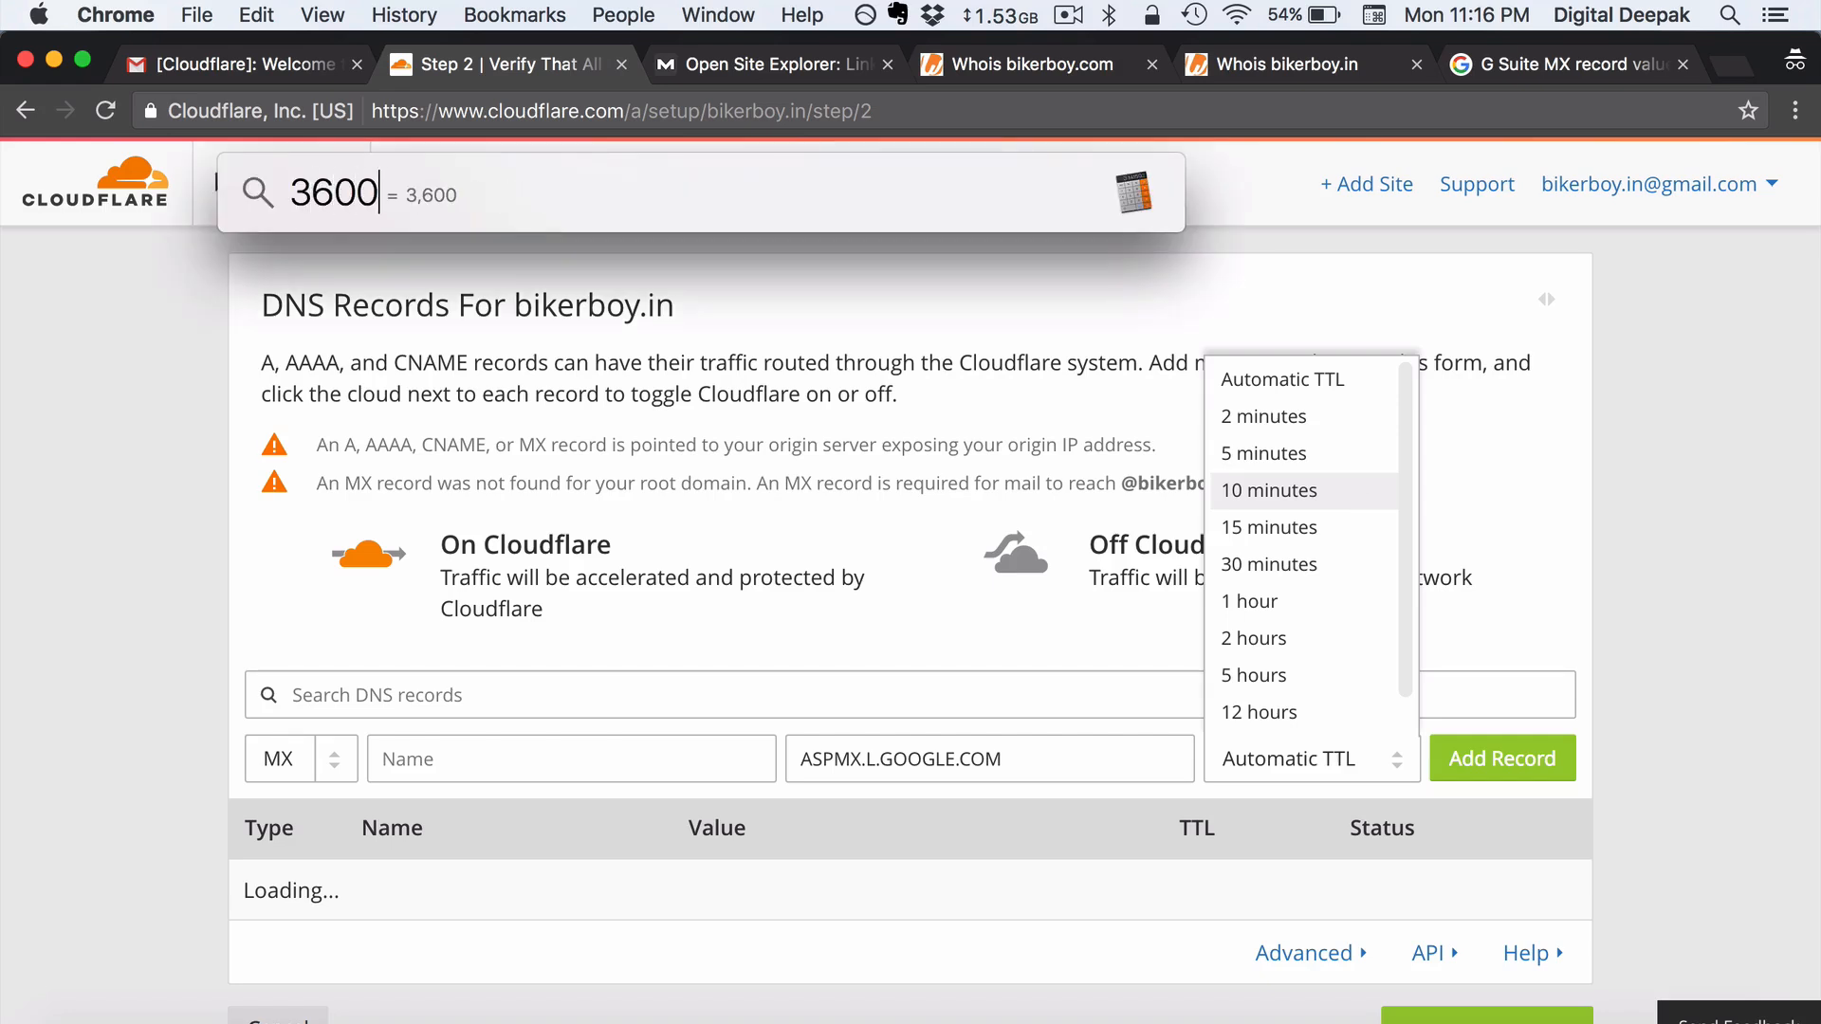
pyautogui.write('/60')
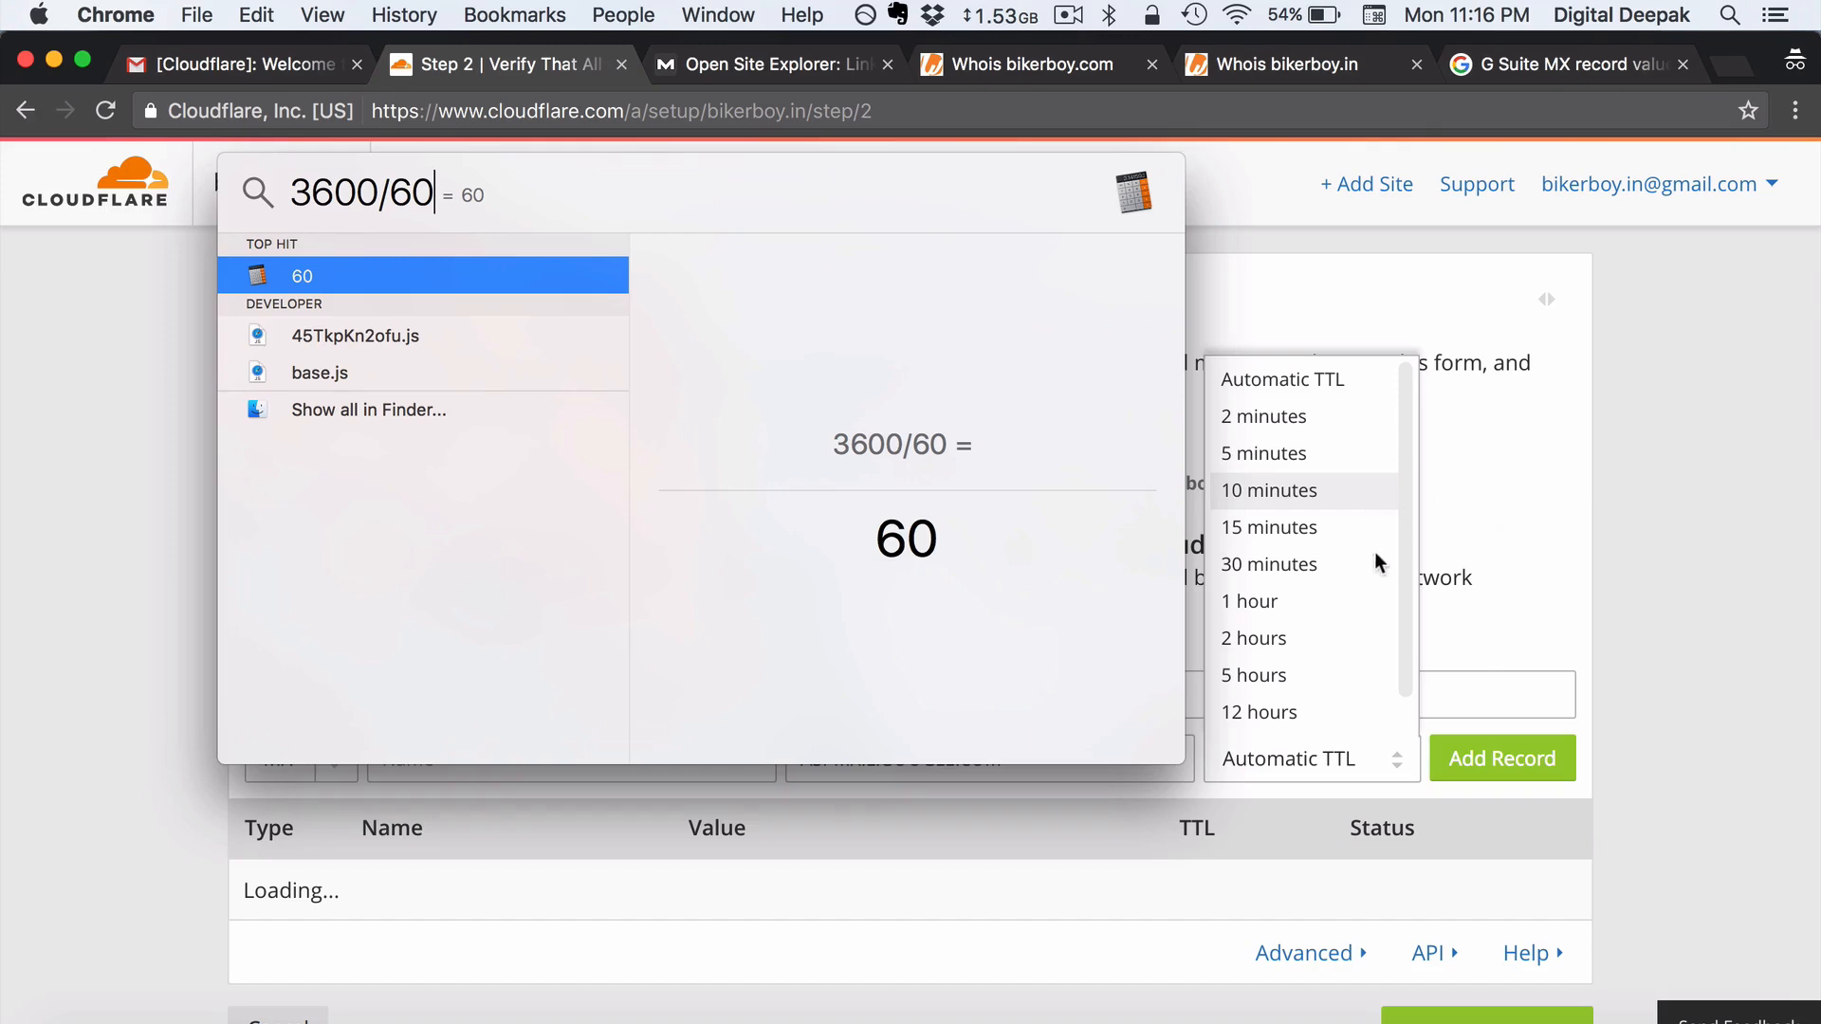
pyautogui.click(1290, 597)
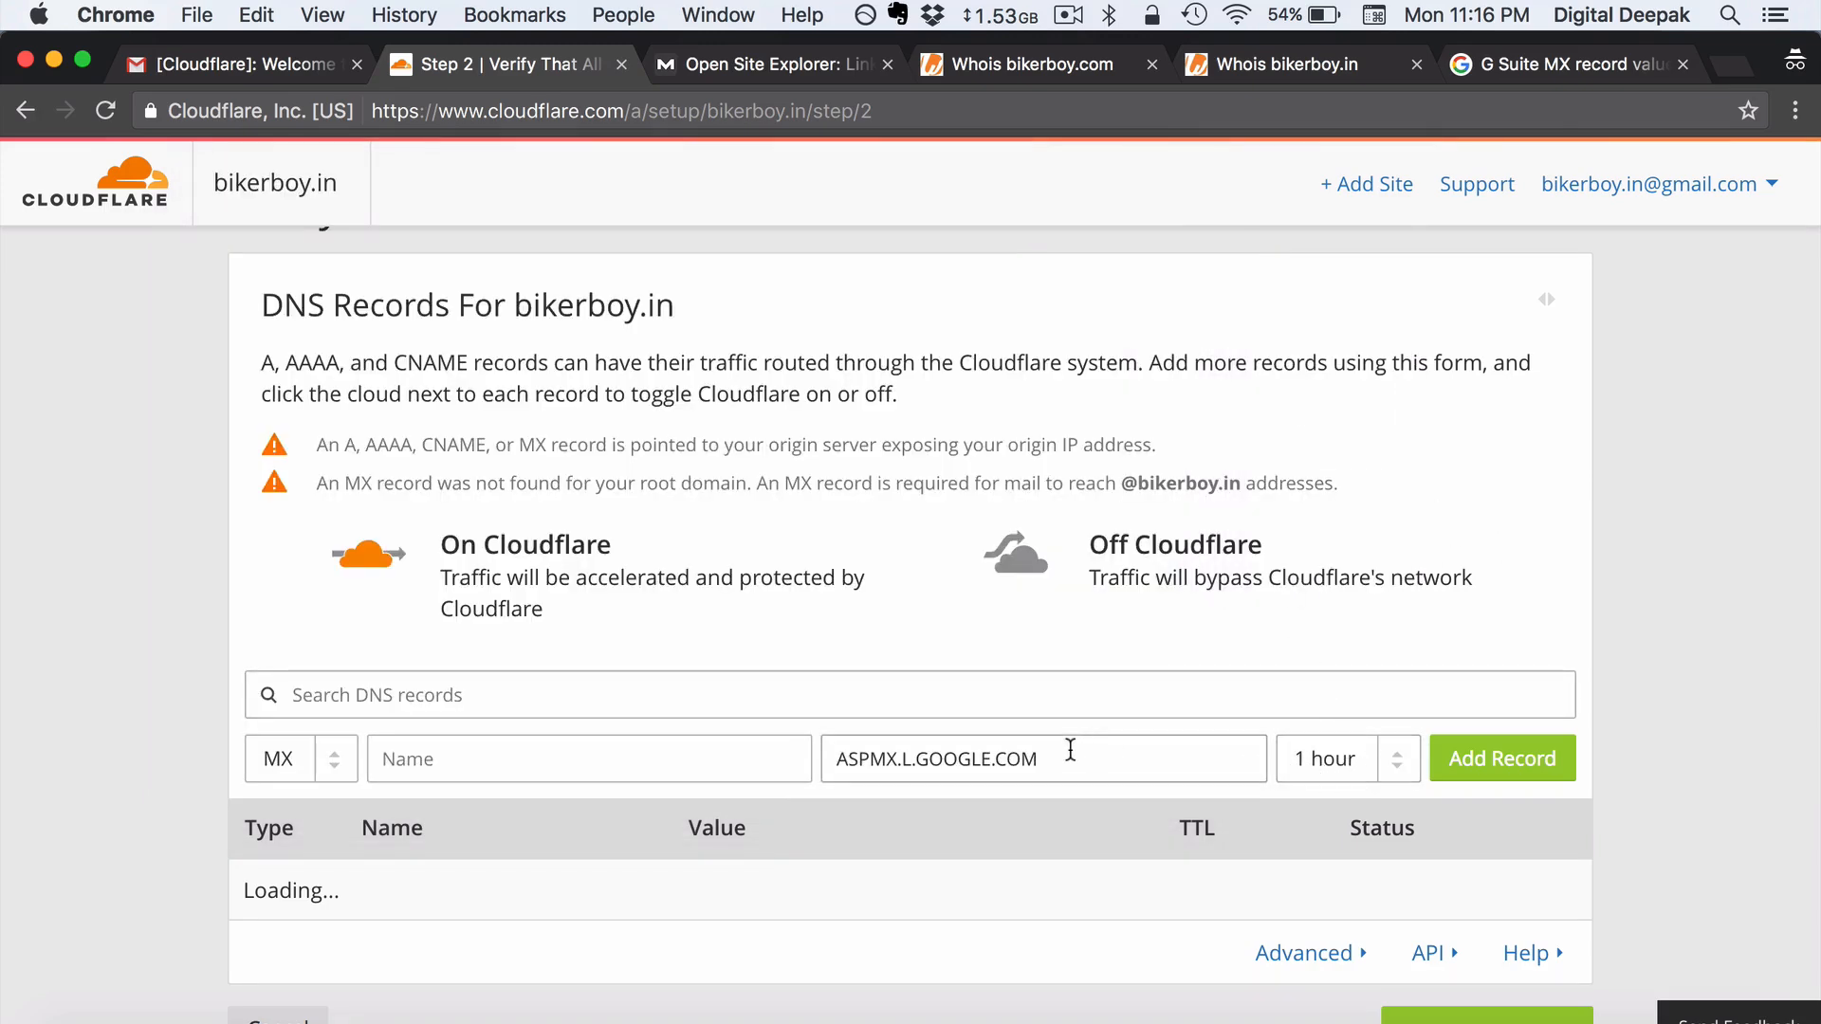
# - Give aspmx.l.google.com priority 1, set the name to @, and add the MX record
pyautogui.press('Return')
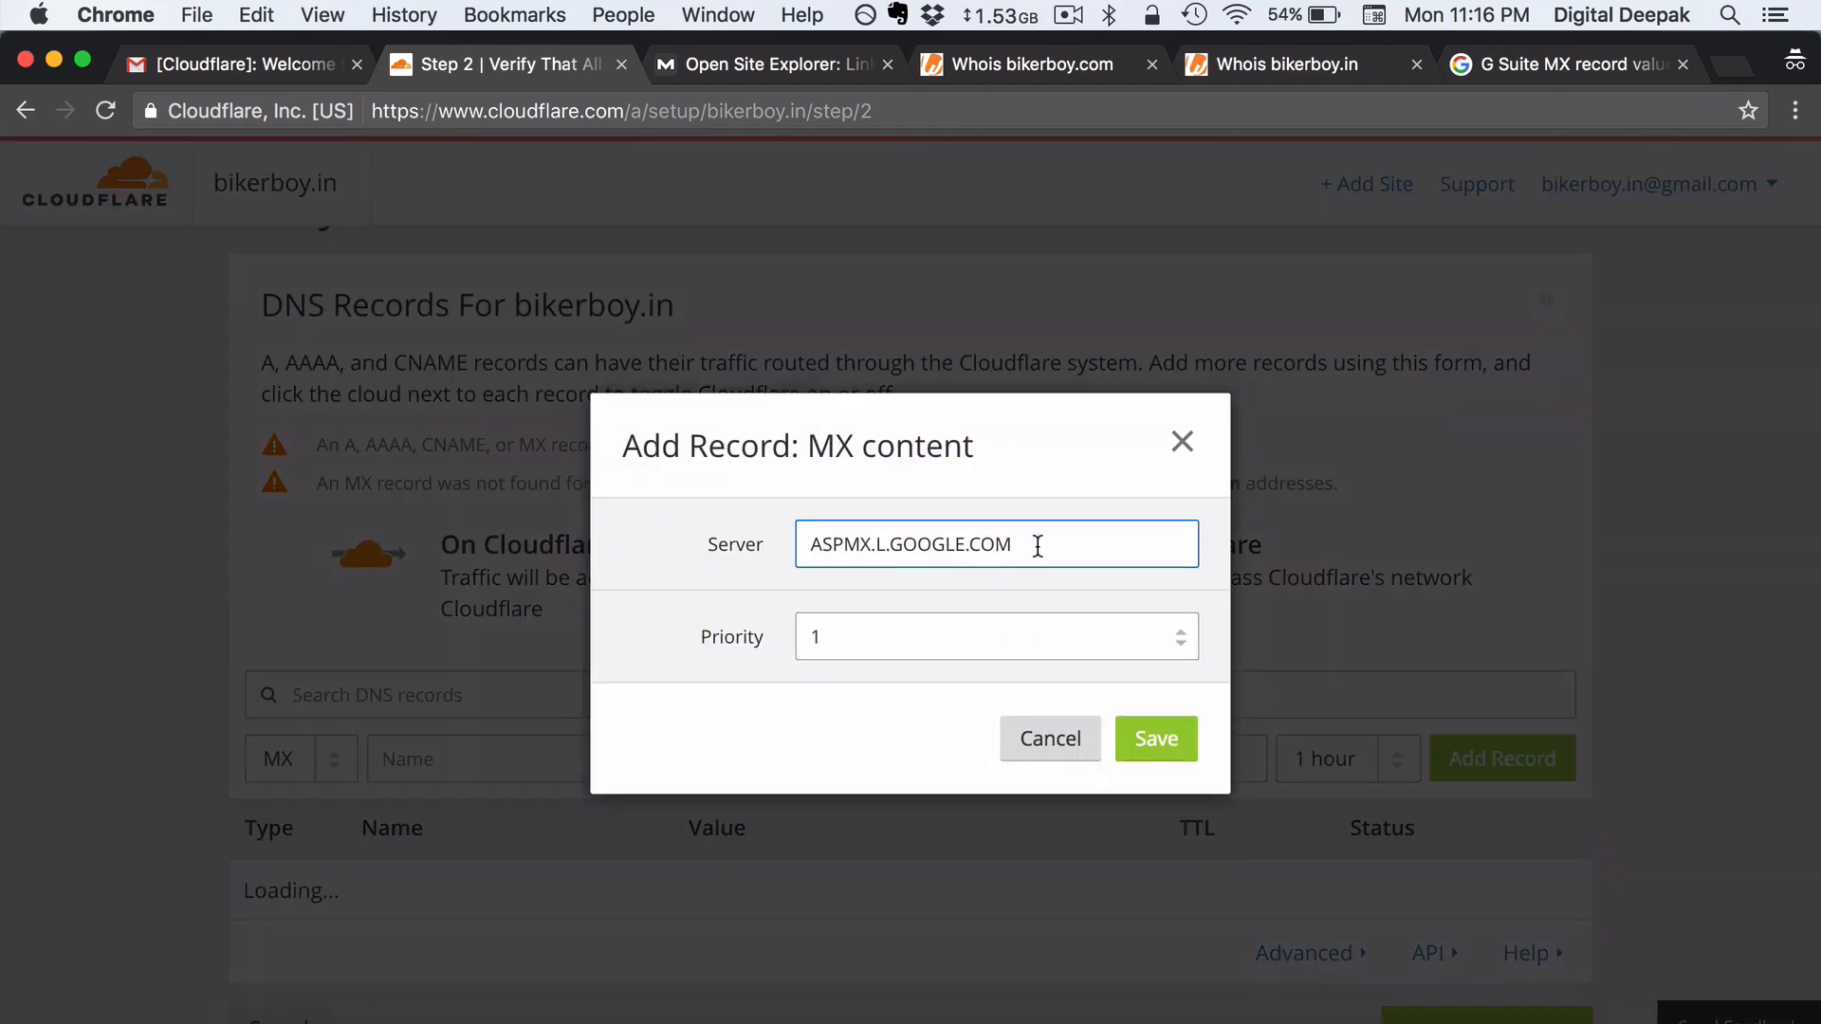
pyautogui.click(1156, 749)
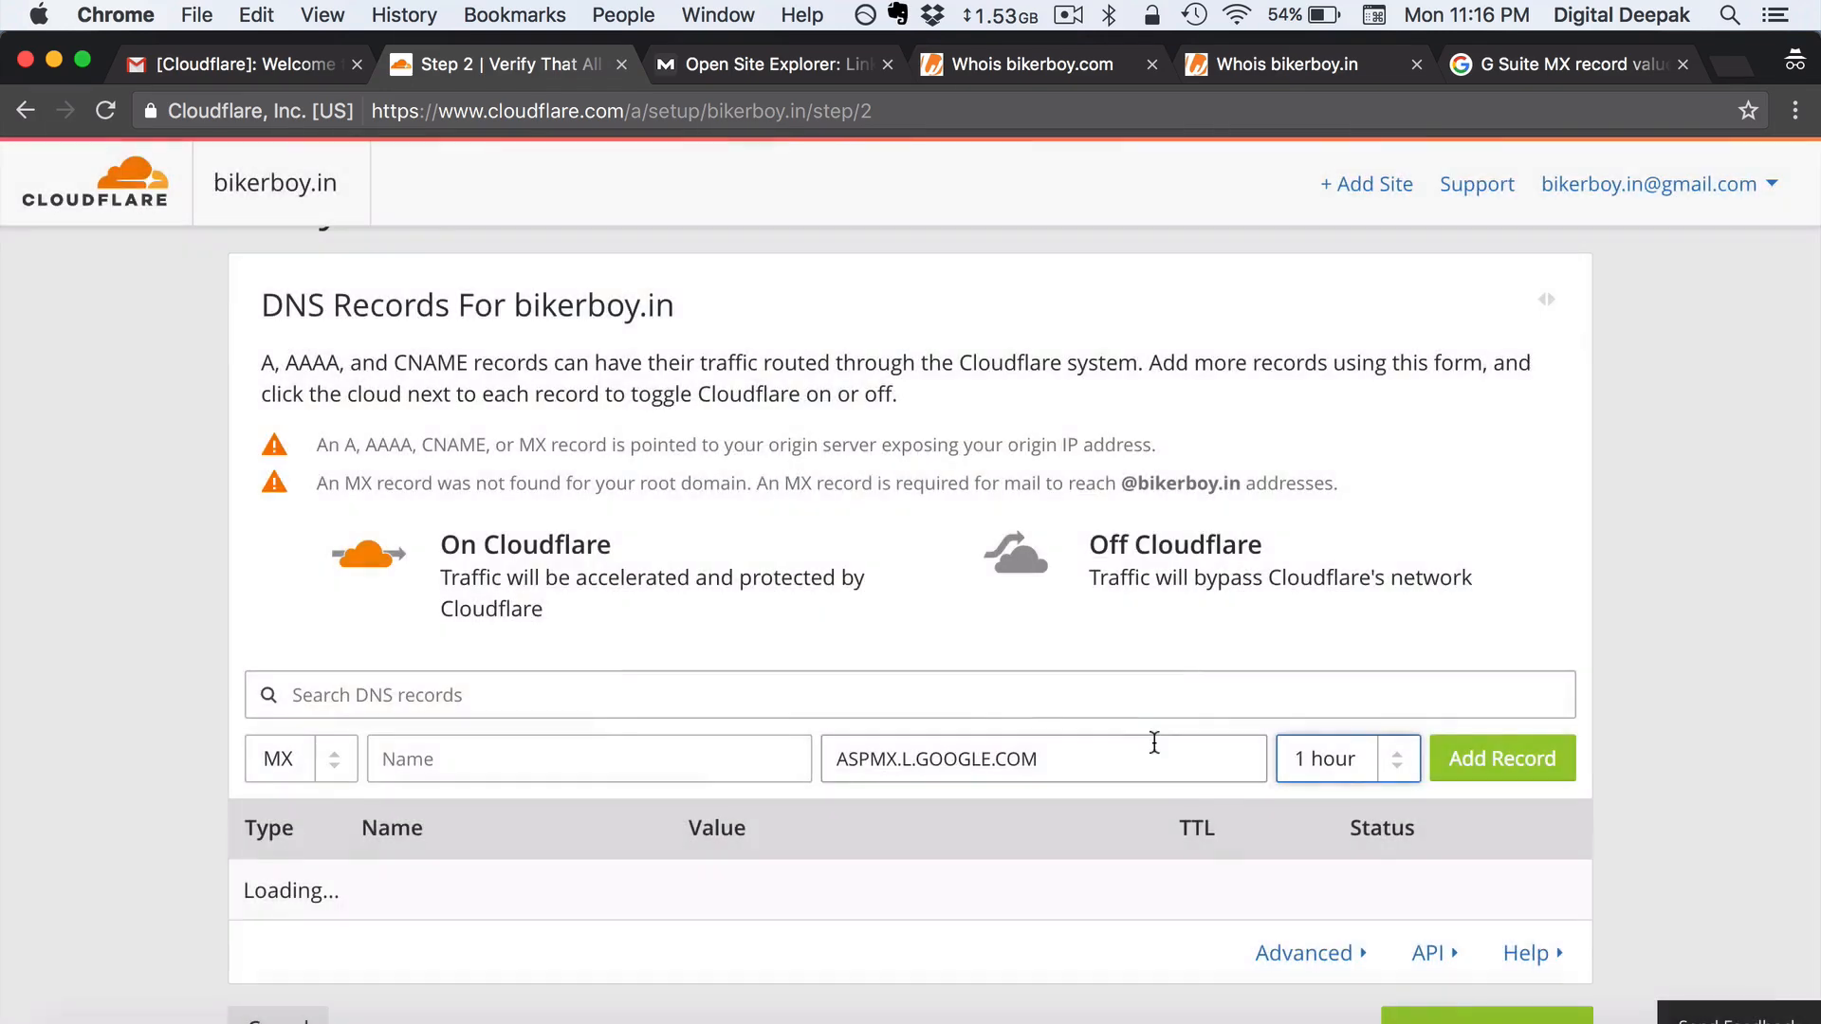
pyautogui.scroll(-2, 1515, 702)
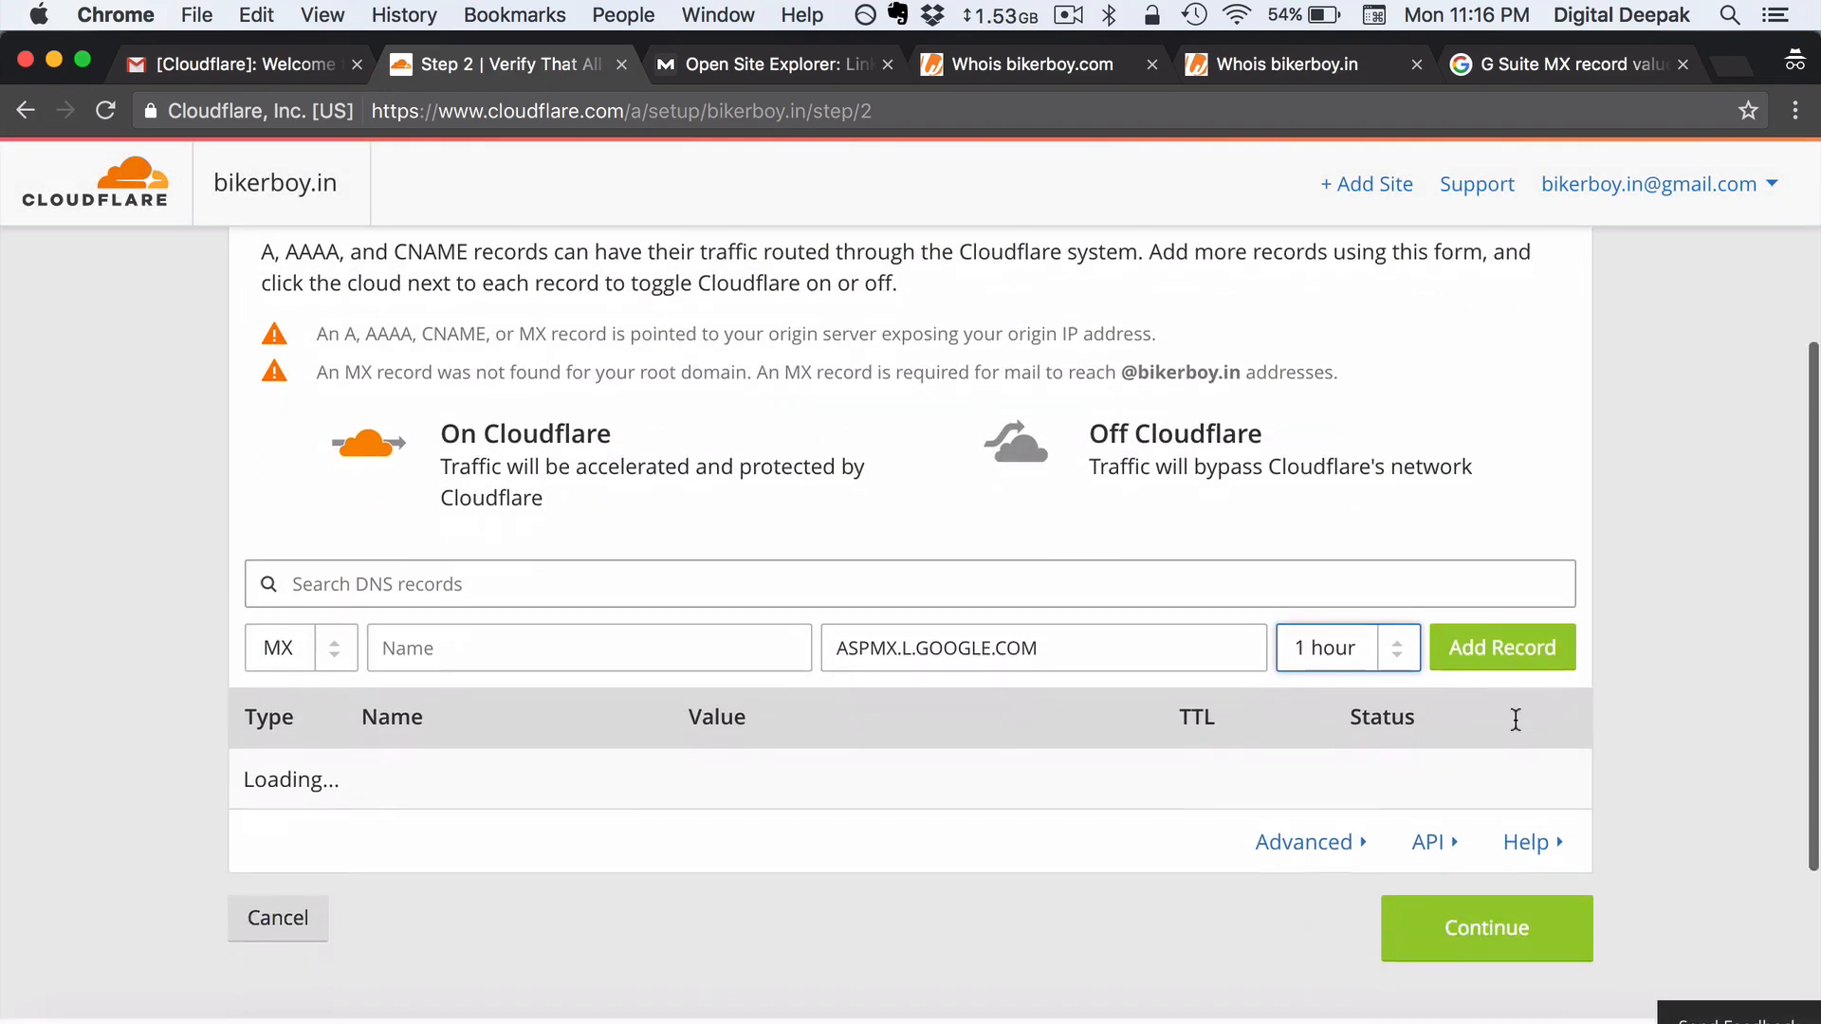
pyautogui.click(1552, 657)
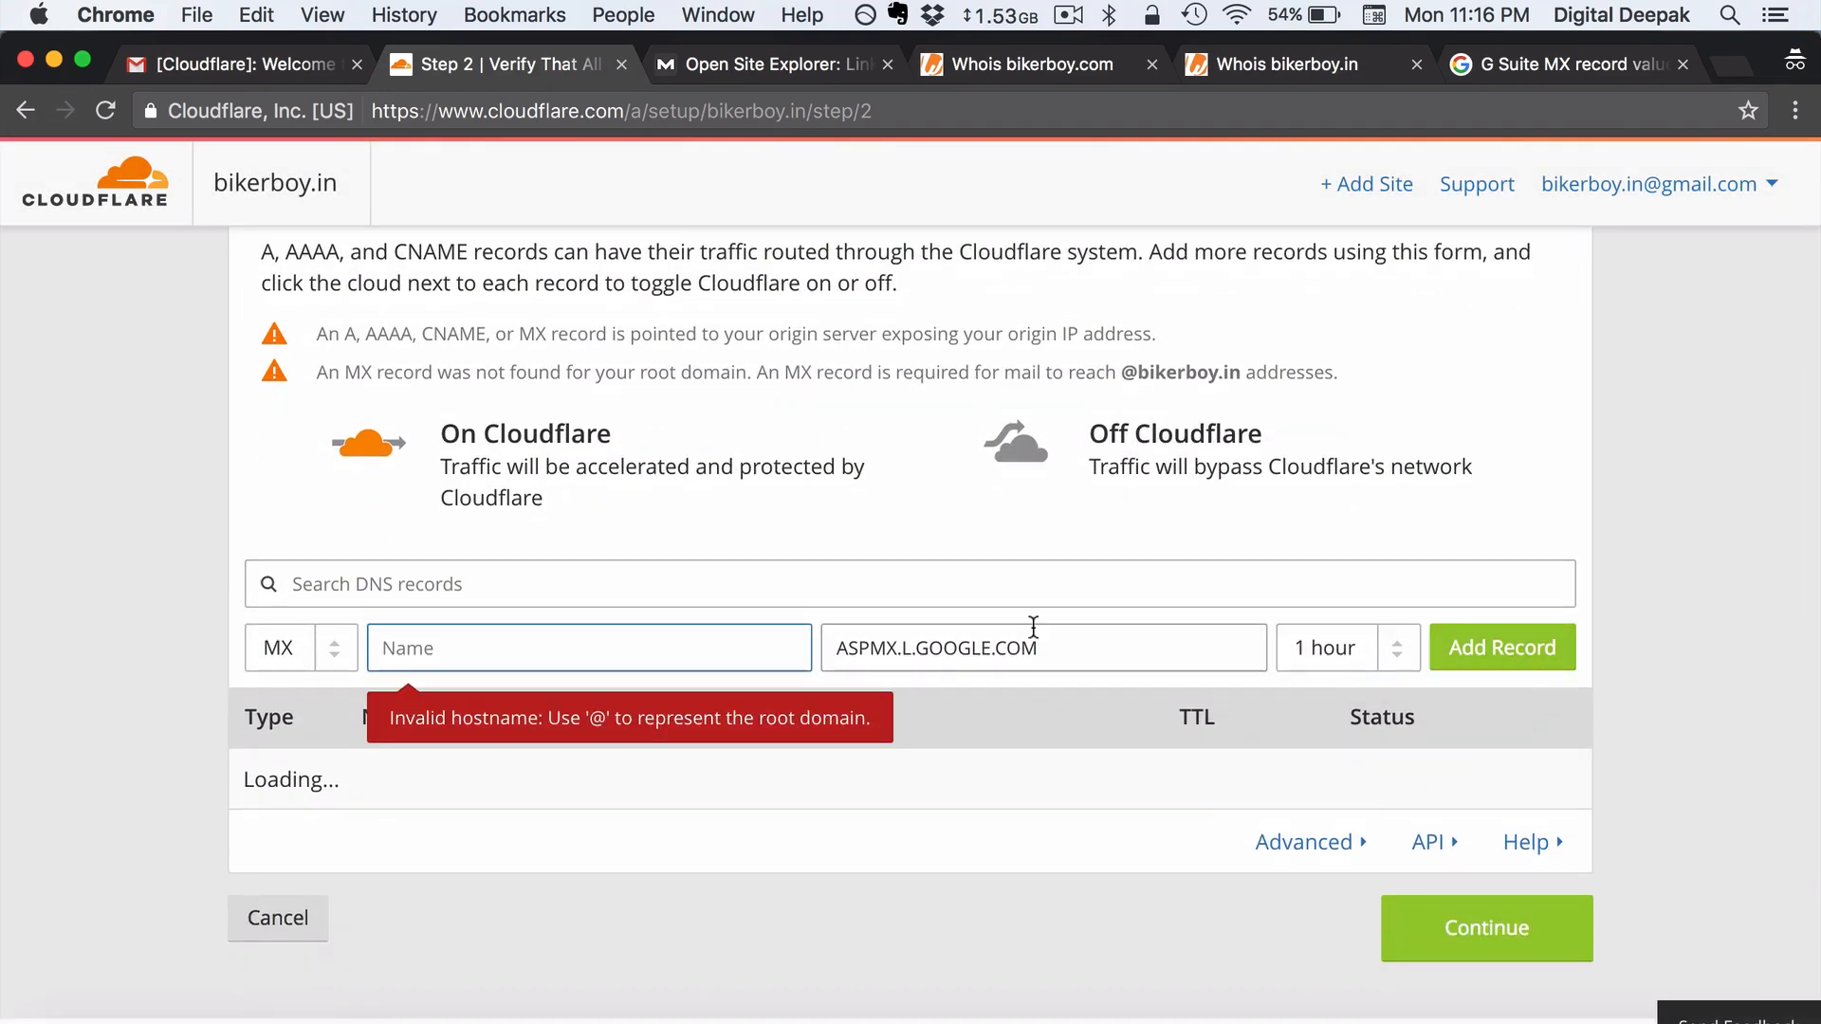
pyautogui.write('@')
pyautogui.click(1488, 664)
pyautogui.scroll(-1, 1331, 537)
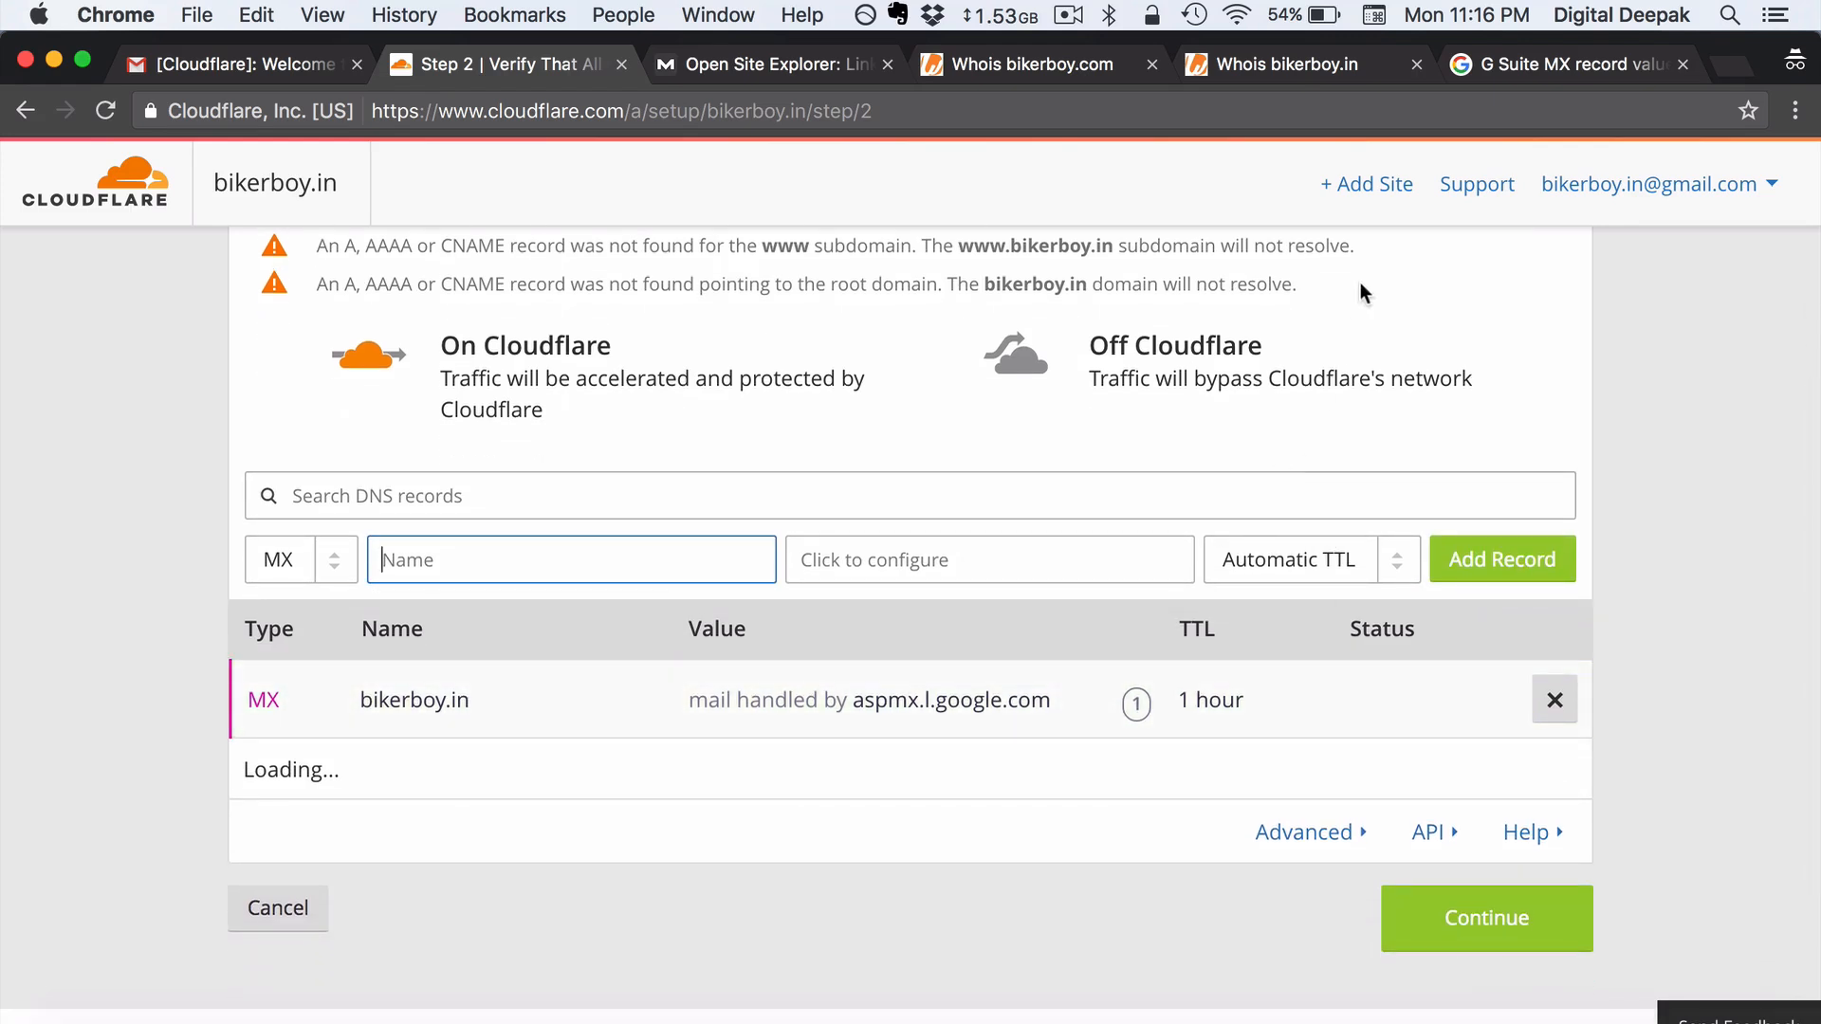
# - Place the G Suite MX values tab beside the Cloudflare tab and view it
pyautogui.moveTo(1567, 61); pyautogui.dragTo(774, 59)
pyautogui.click(774, 59)
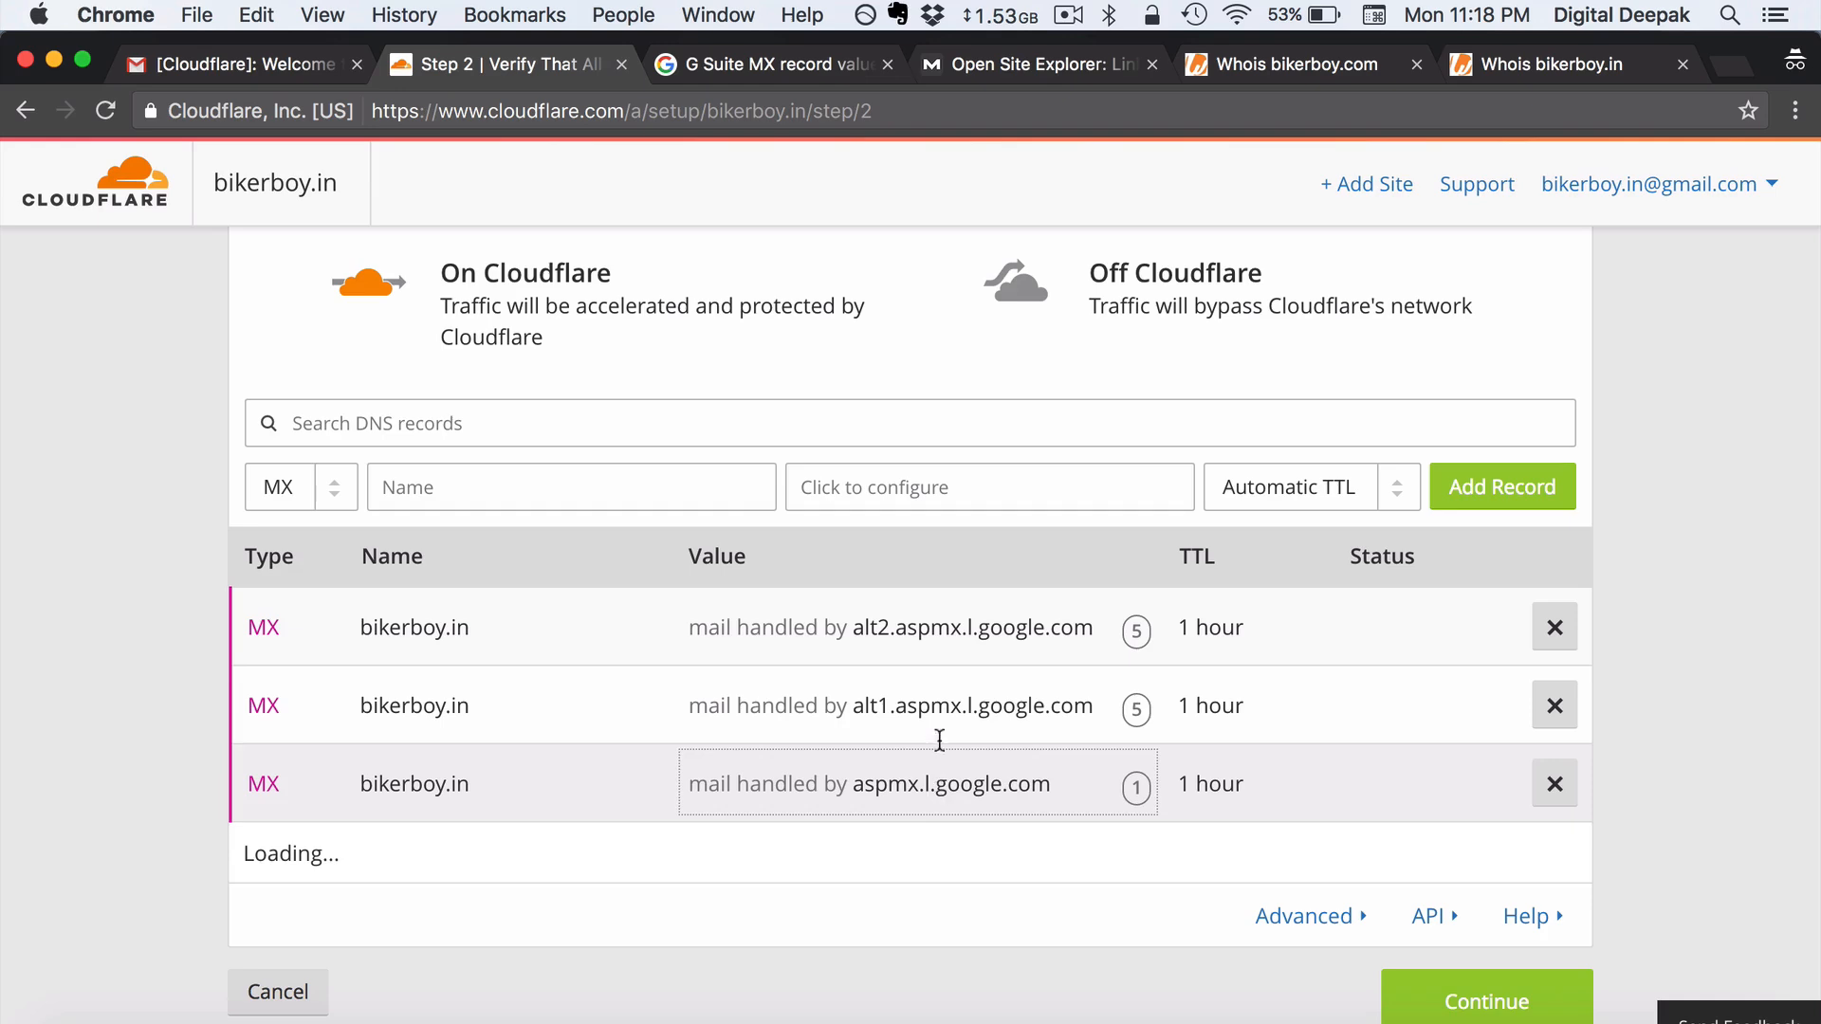
# - Scroll through the G Suite MX record values, then go back to Cloudflare's DNS list
pyautogui.click(737, 72)
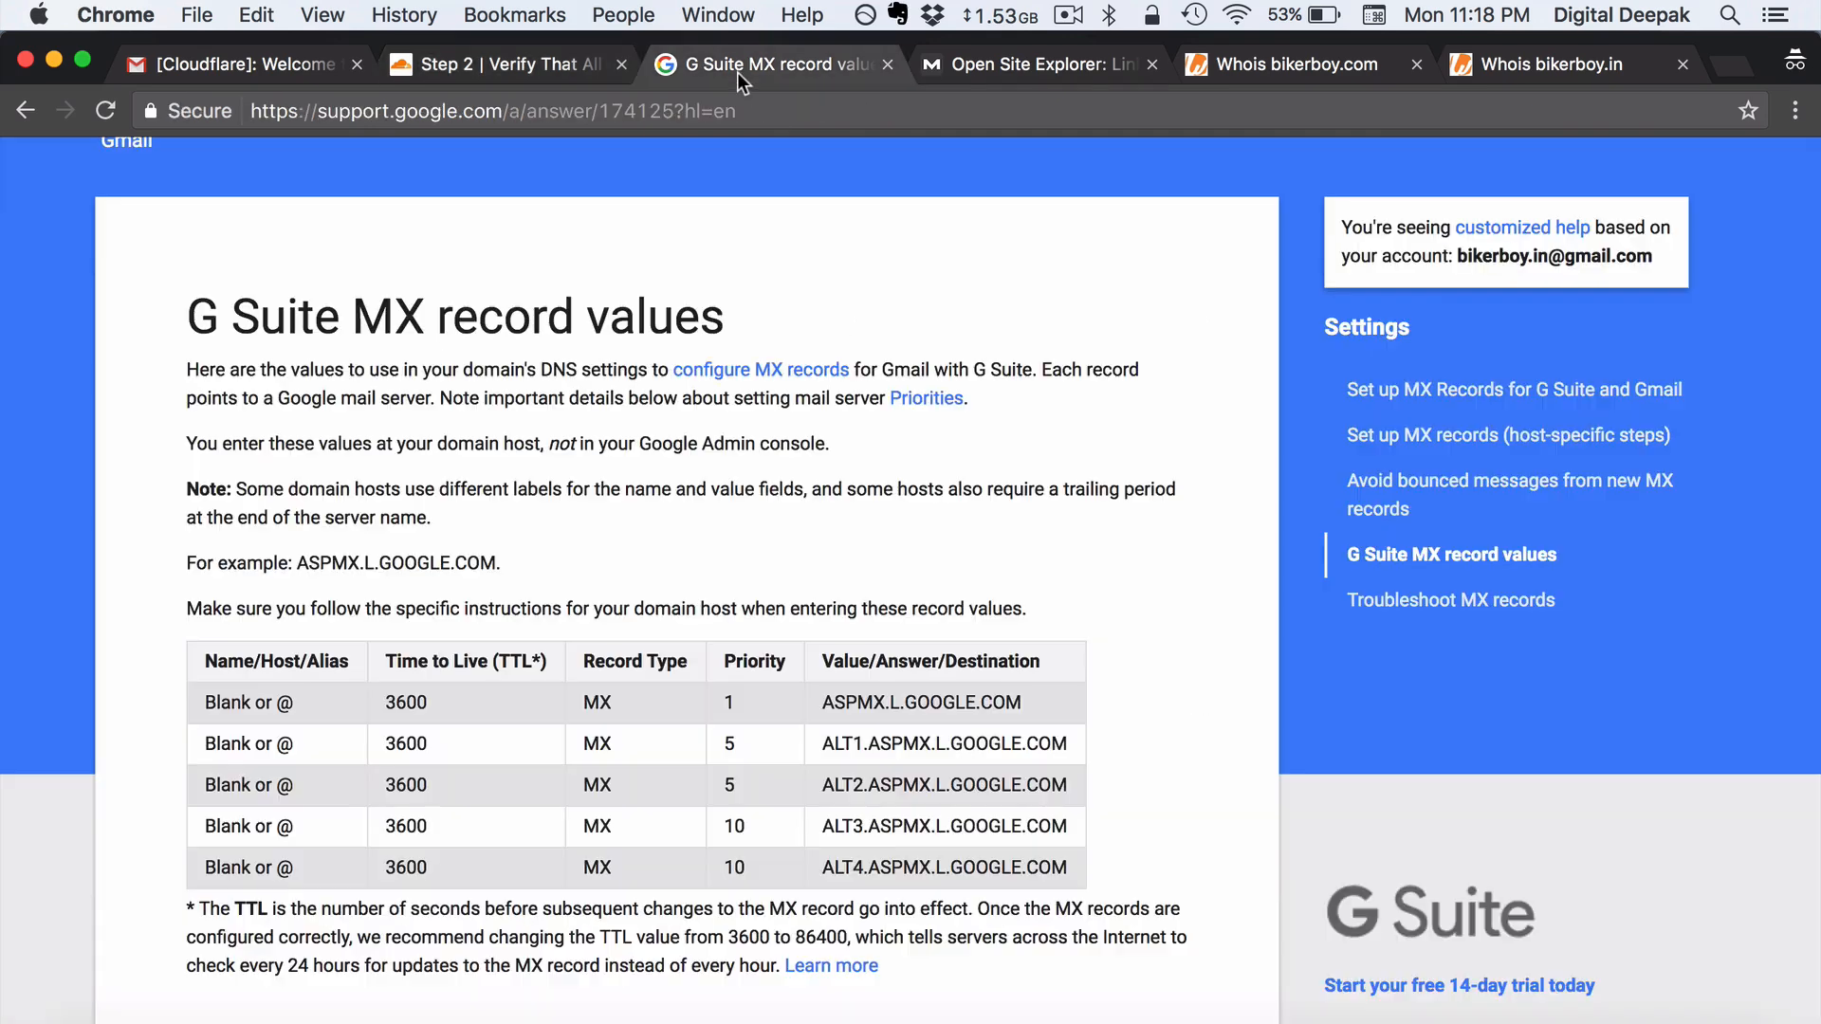
pyautogui.scroll(-1, 704, 519)
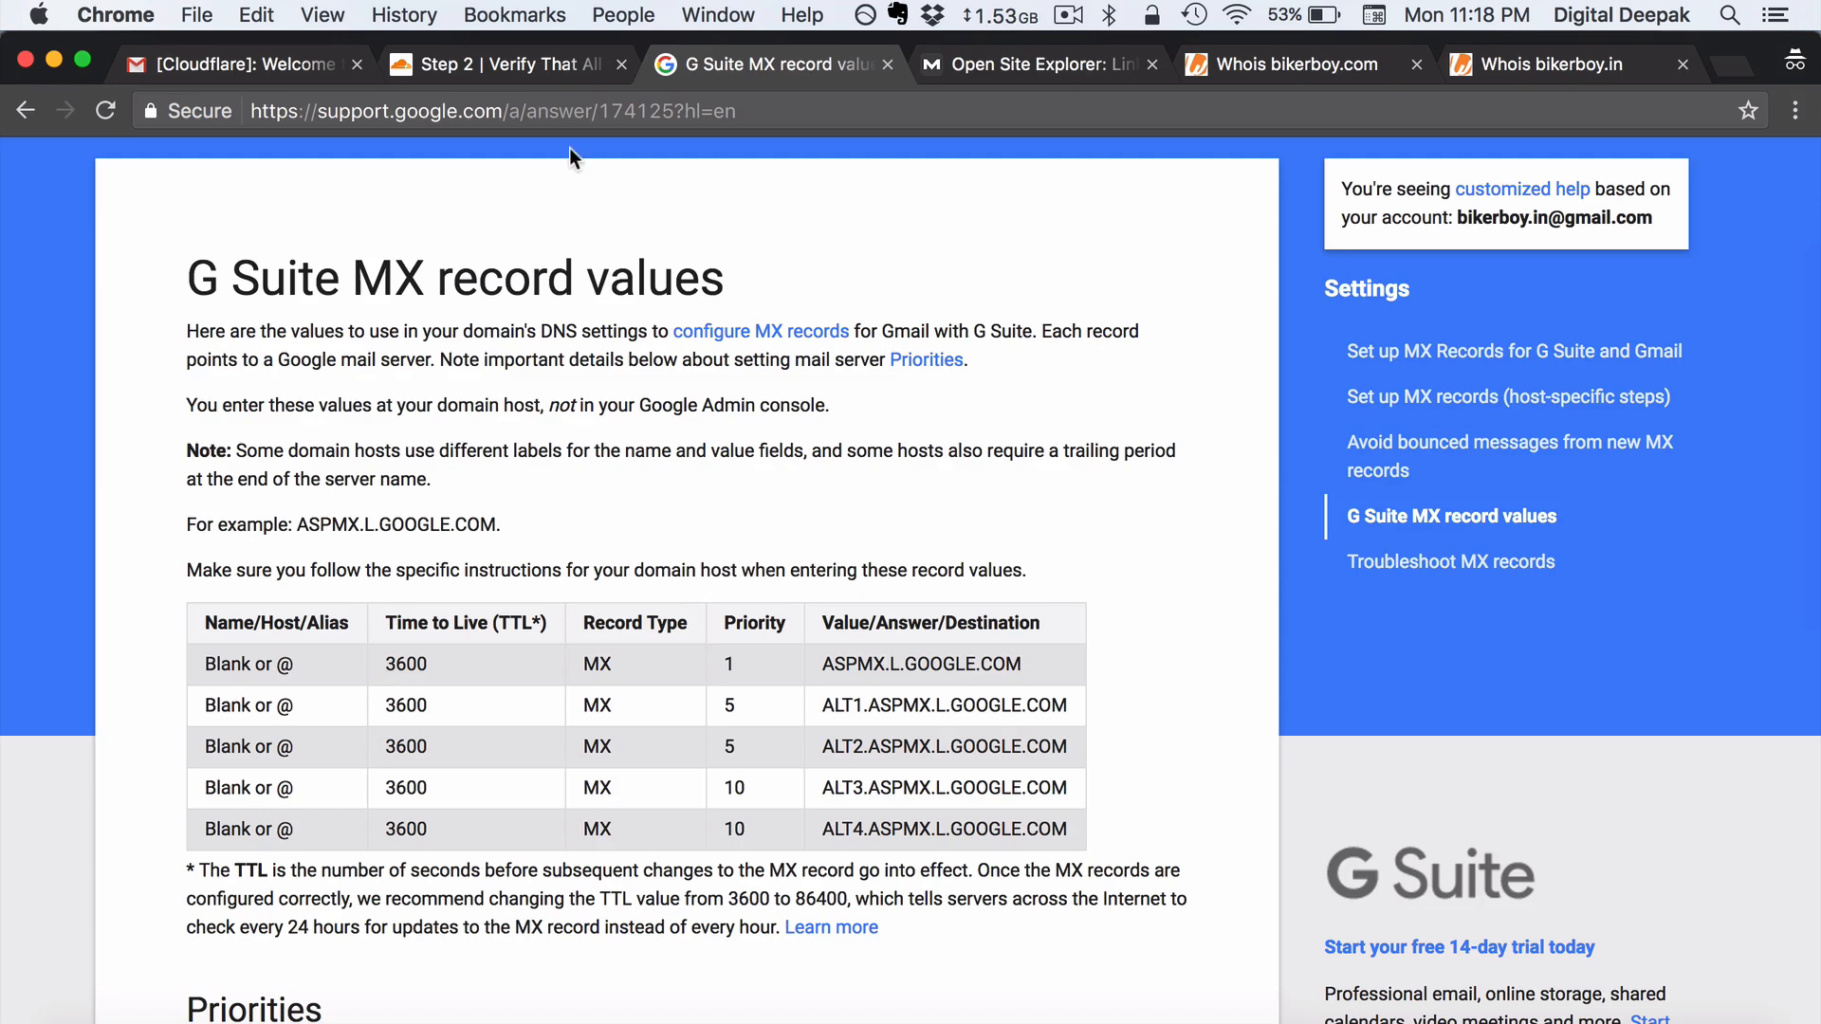
pyautogui.click(510, 62)
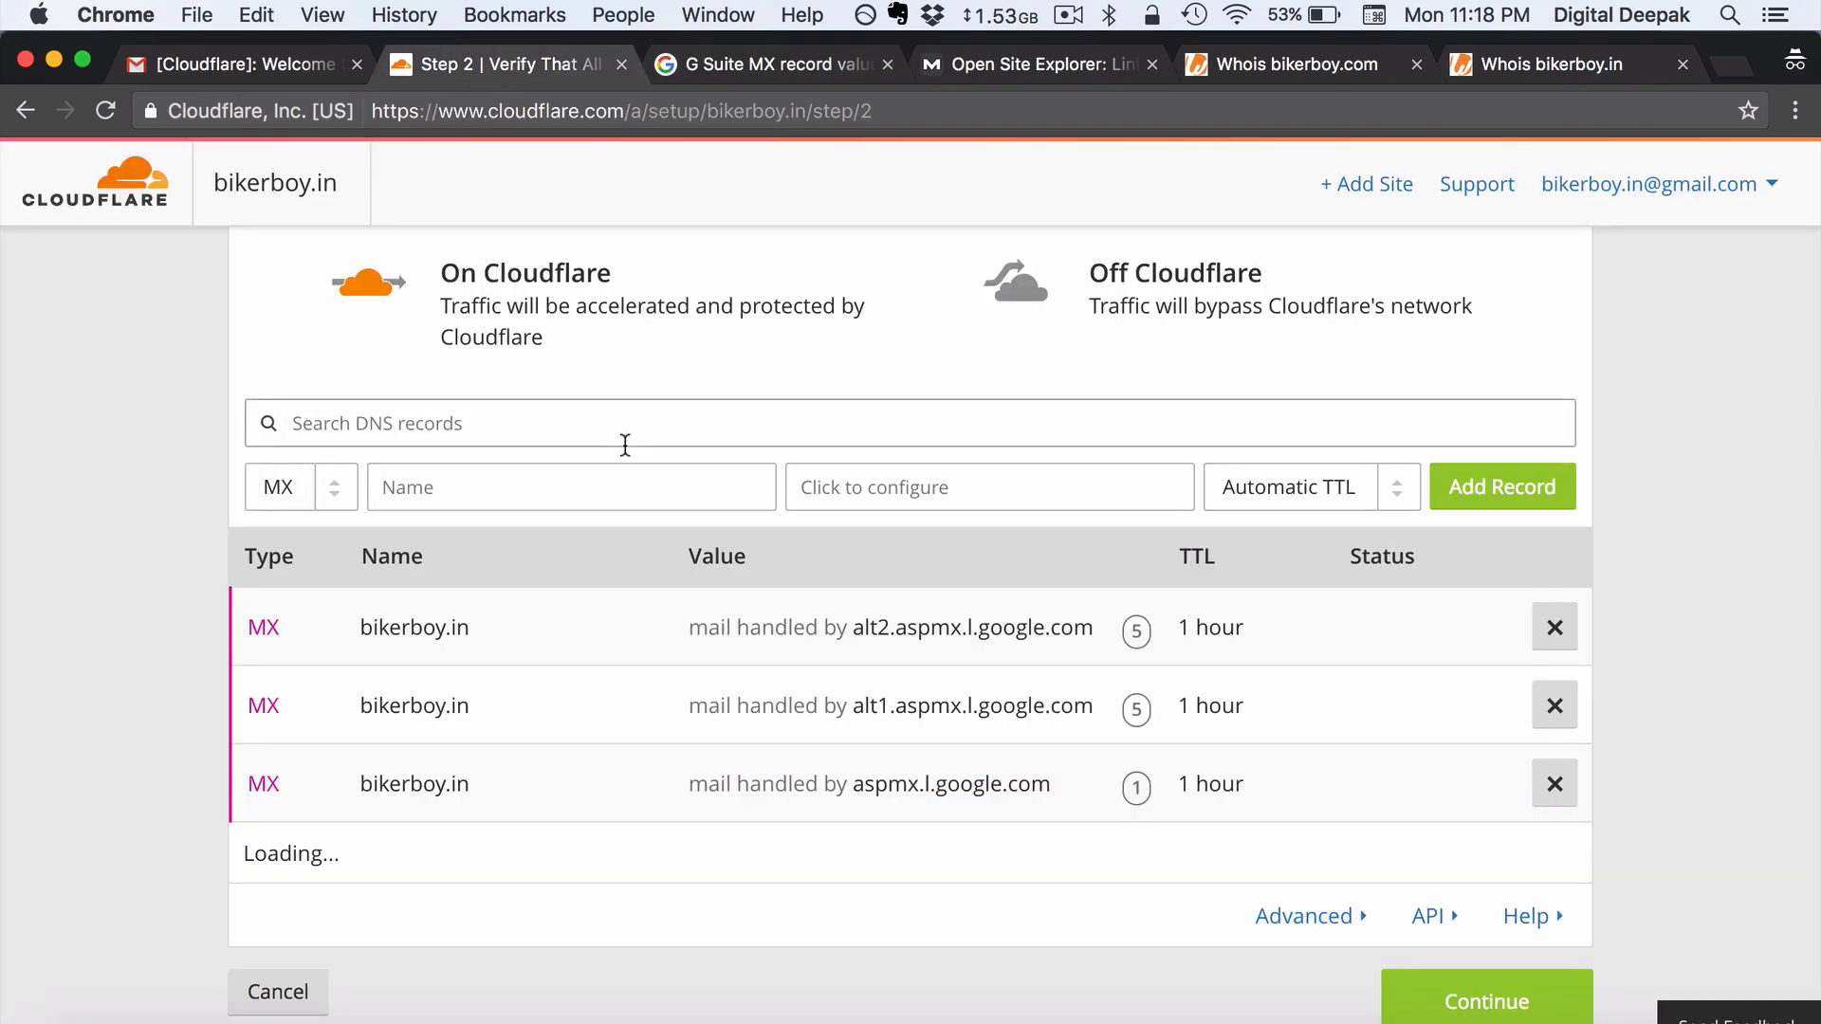
# - Choose the Free Website plan for bikerboy.in and continue to Change Your Nameservers
pyautogui.scroll(3, 625, 445)
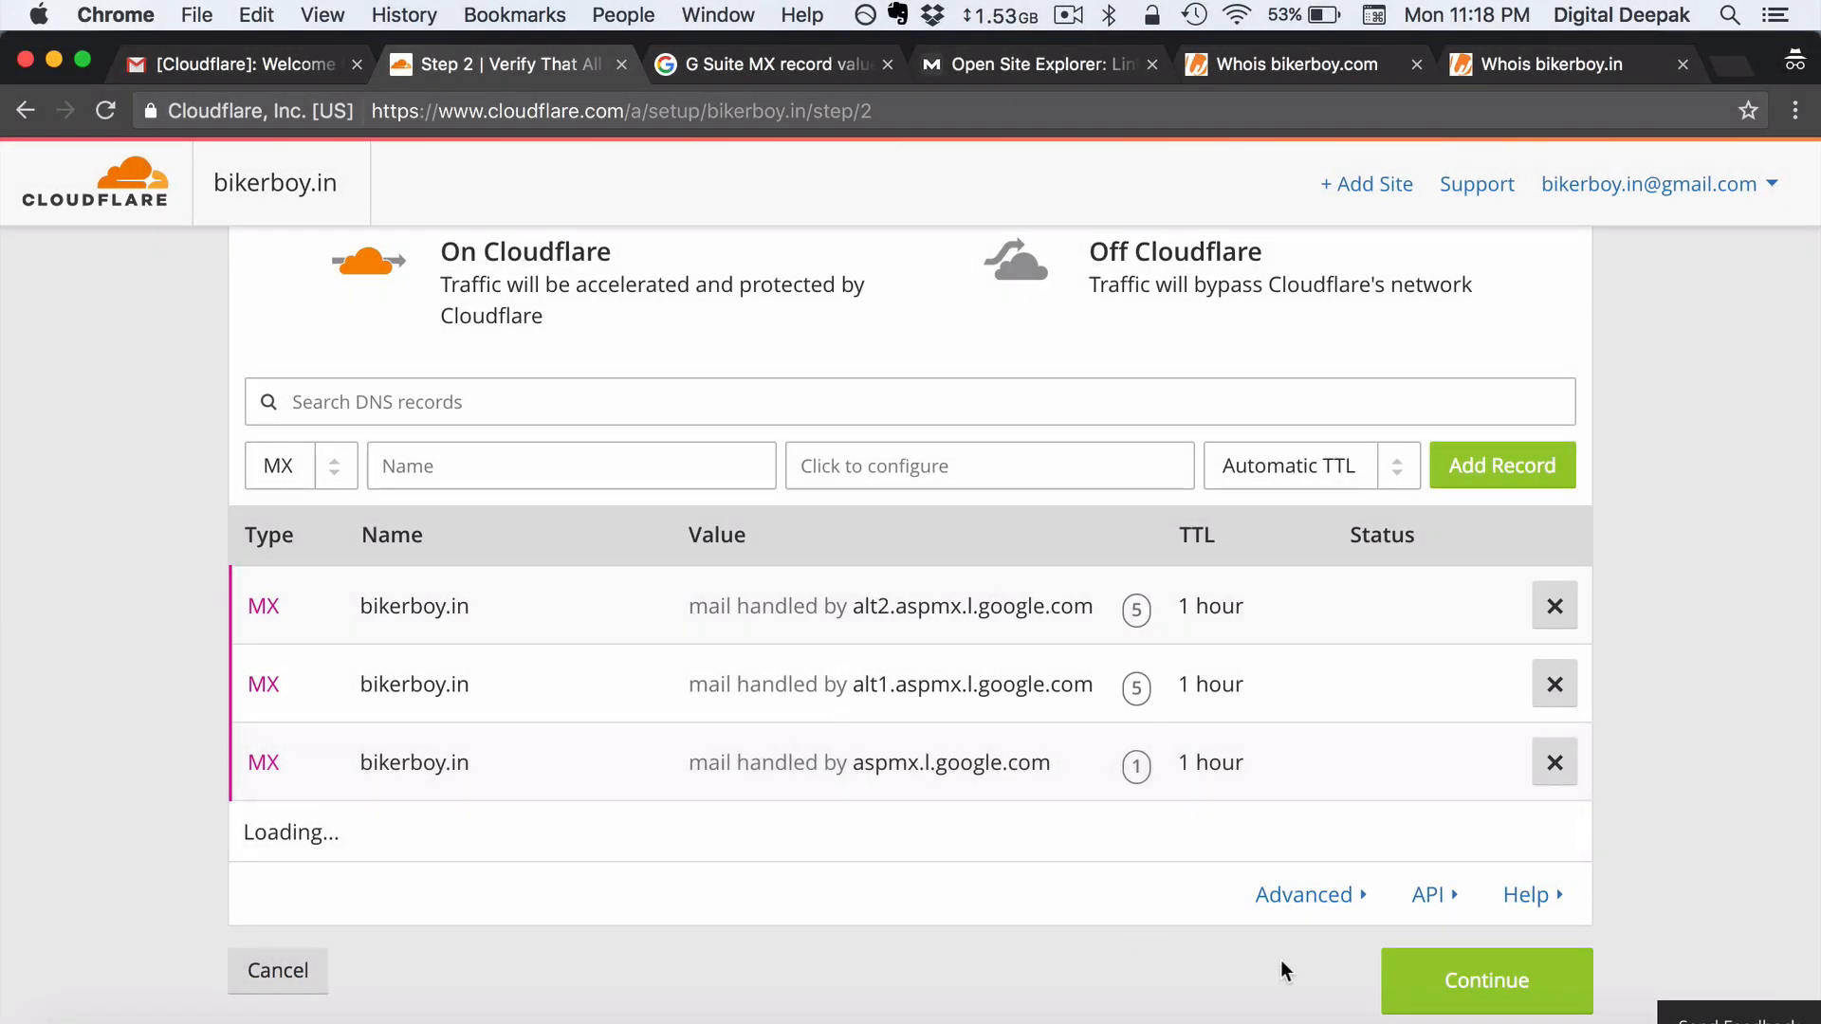
pyautogui.click(1426, 1004)
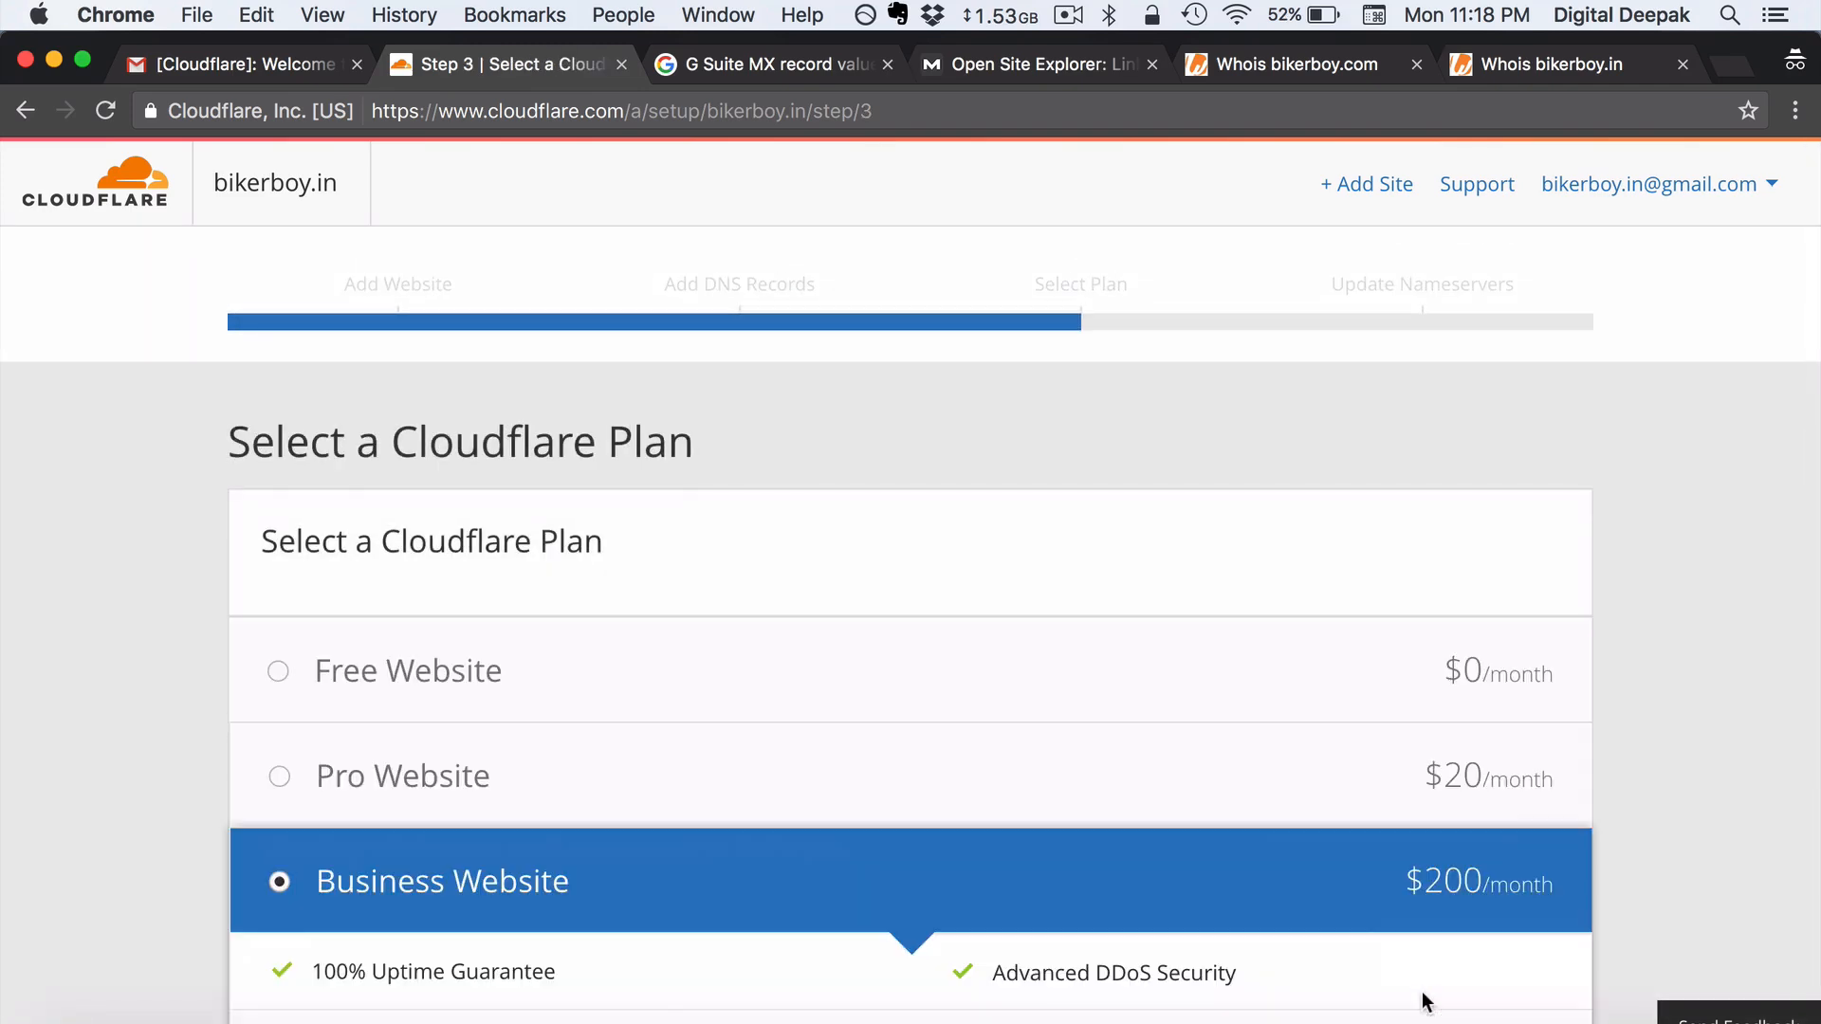
pyautogui.click(1297, 691)
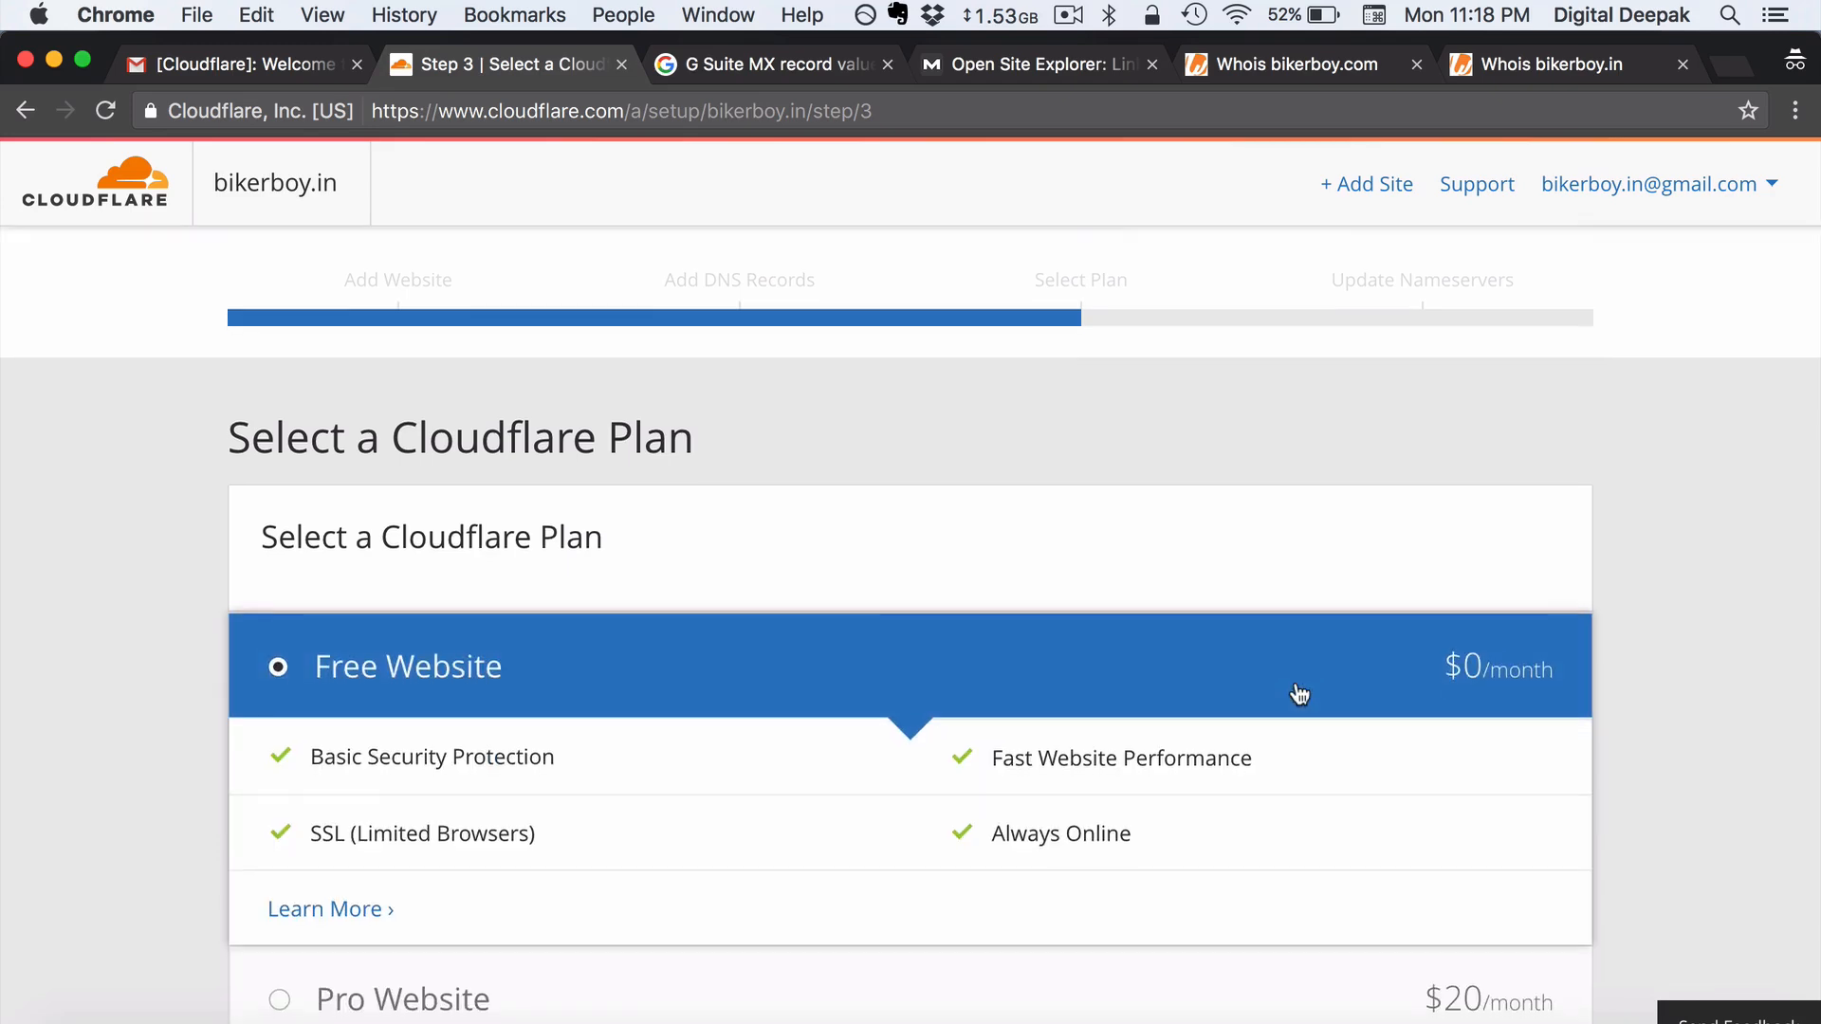
pyautogui.scroll(-5, 1300, 696)
pyautogui.scroll(-2, 1298, 688)
pyautogui.click(1423, 745)
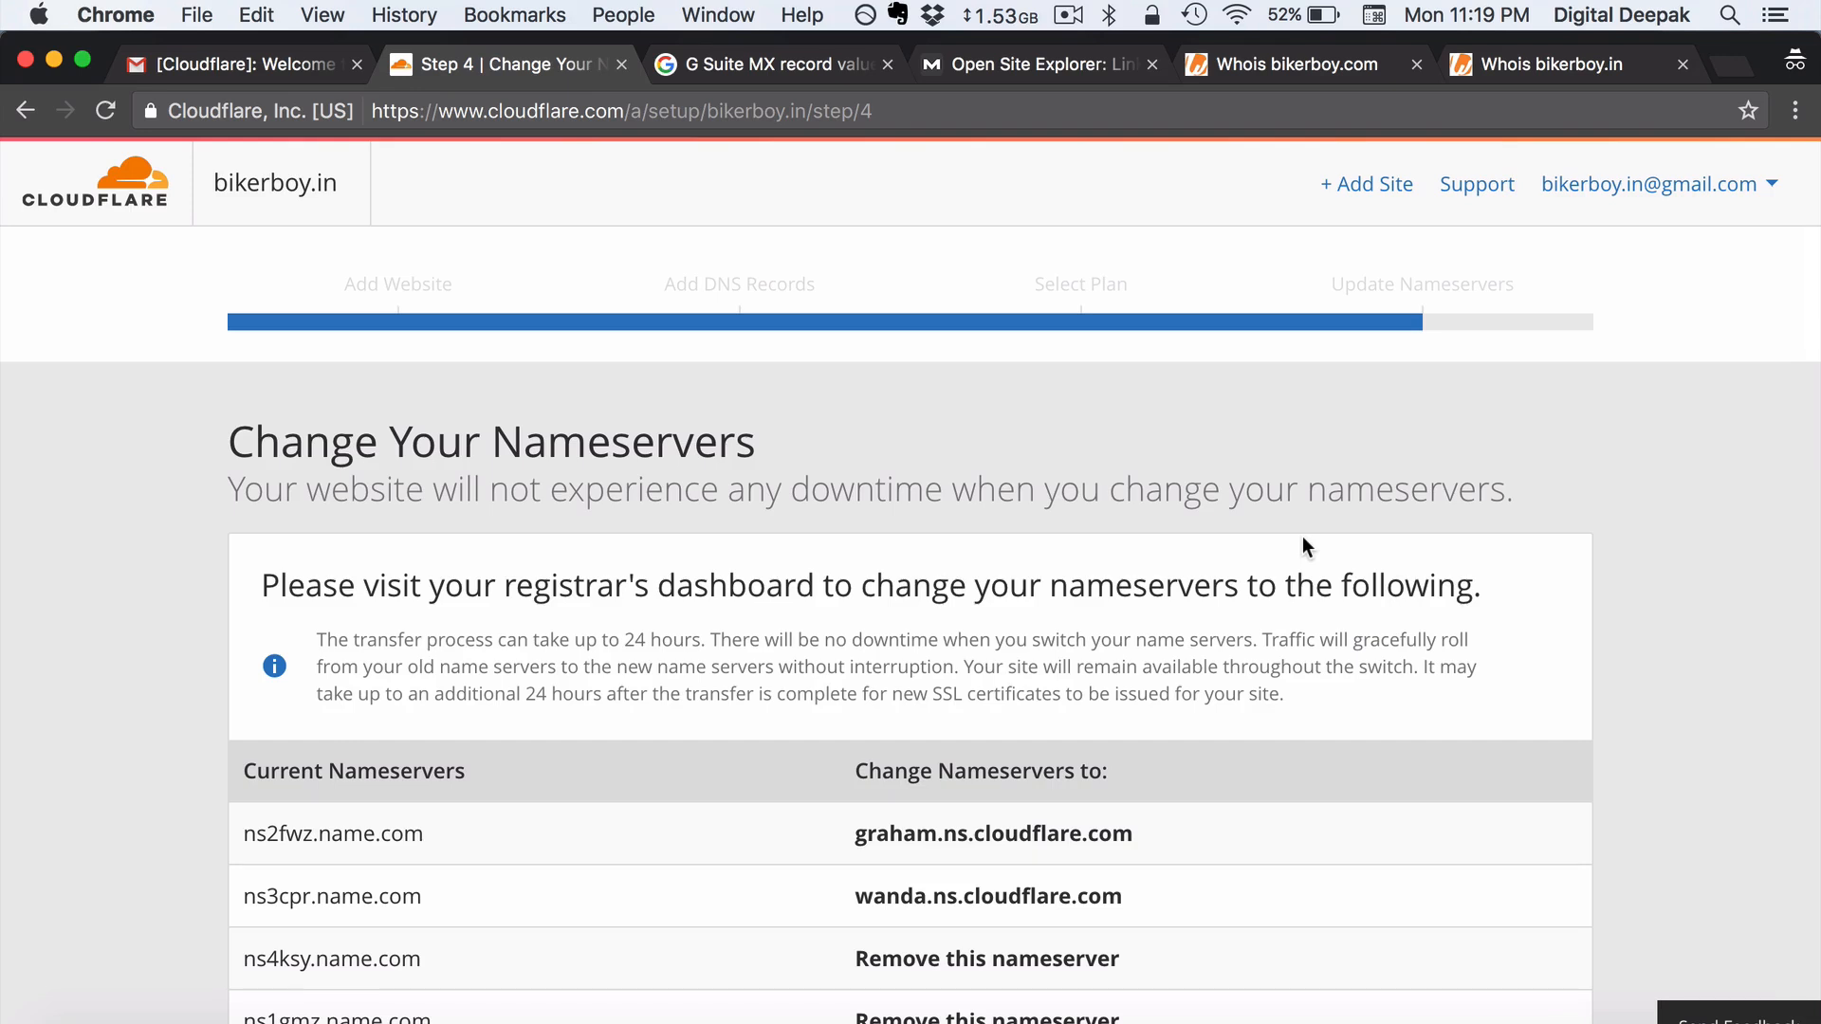
pyautogui.scroll(-5, 1302, 537)
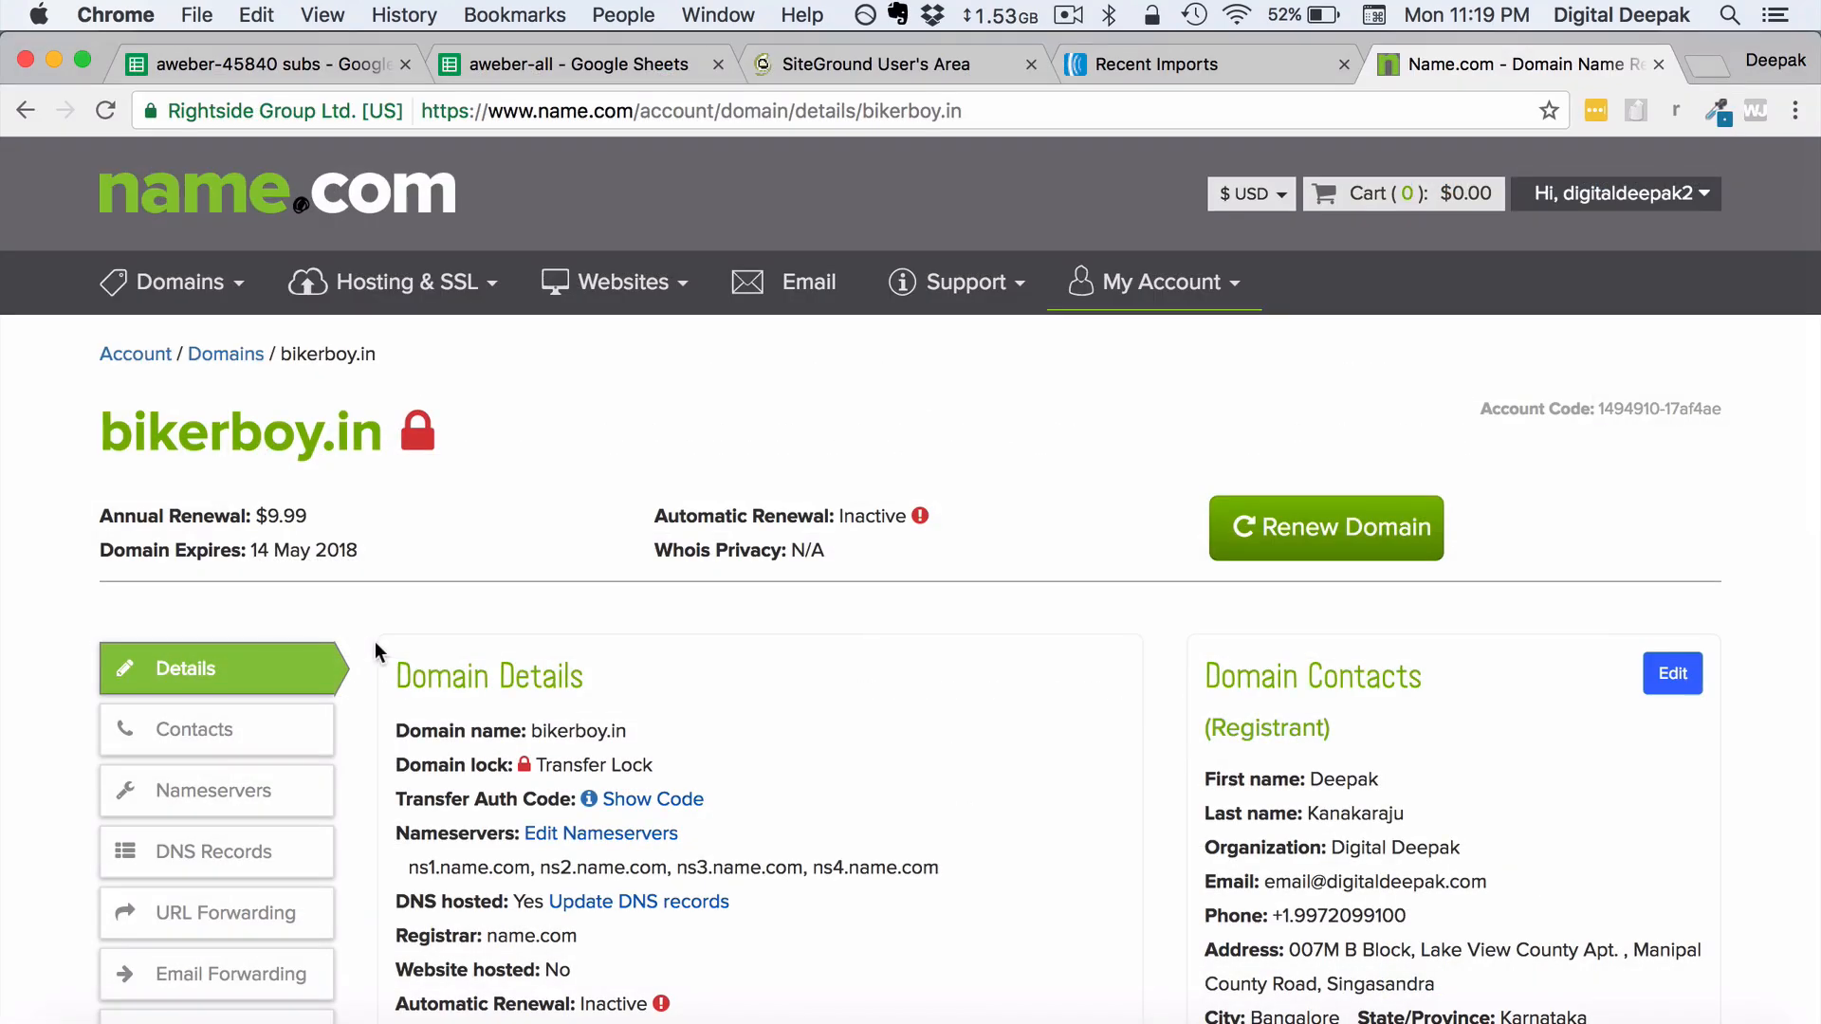
# - Delete the four name.com nameservers, ns1 through ns4, from bikerboy.in
pyautogui.scroll(-3, 374, 642)
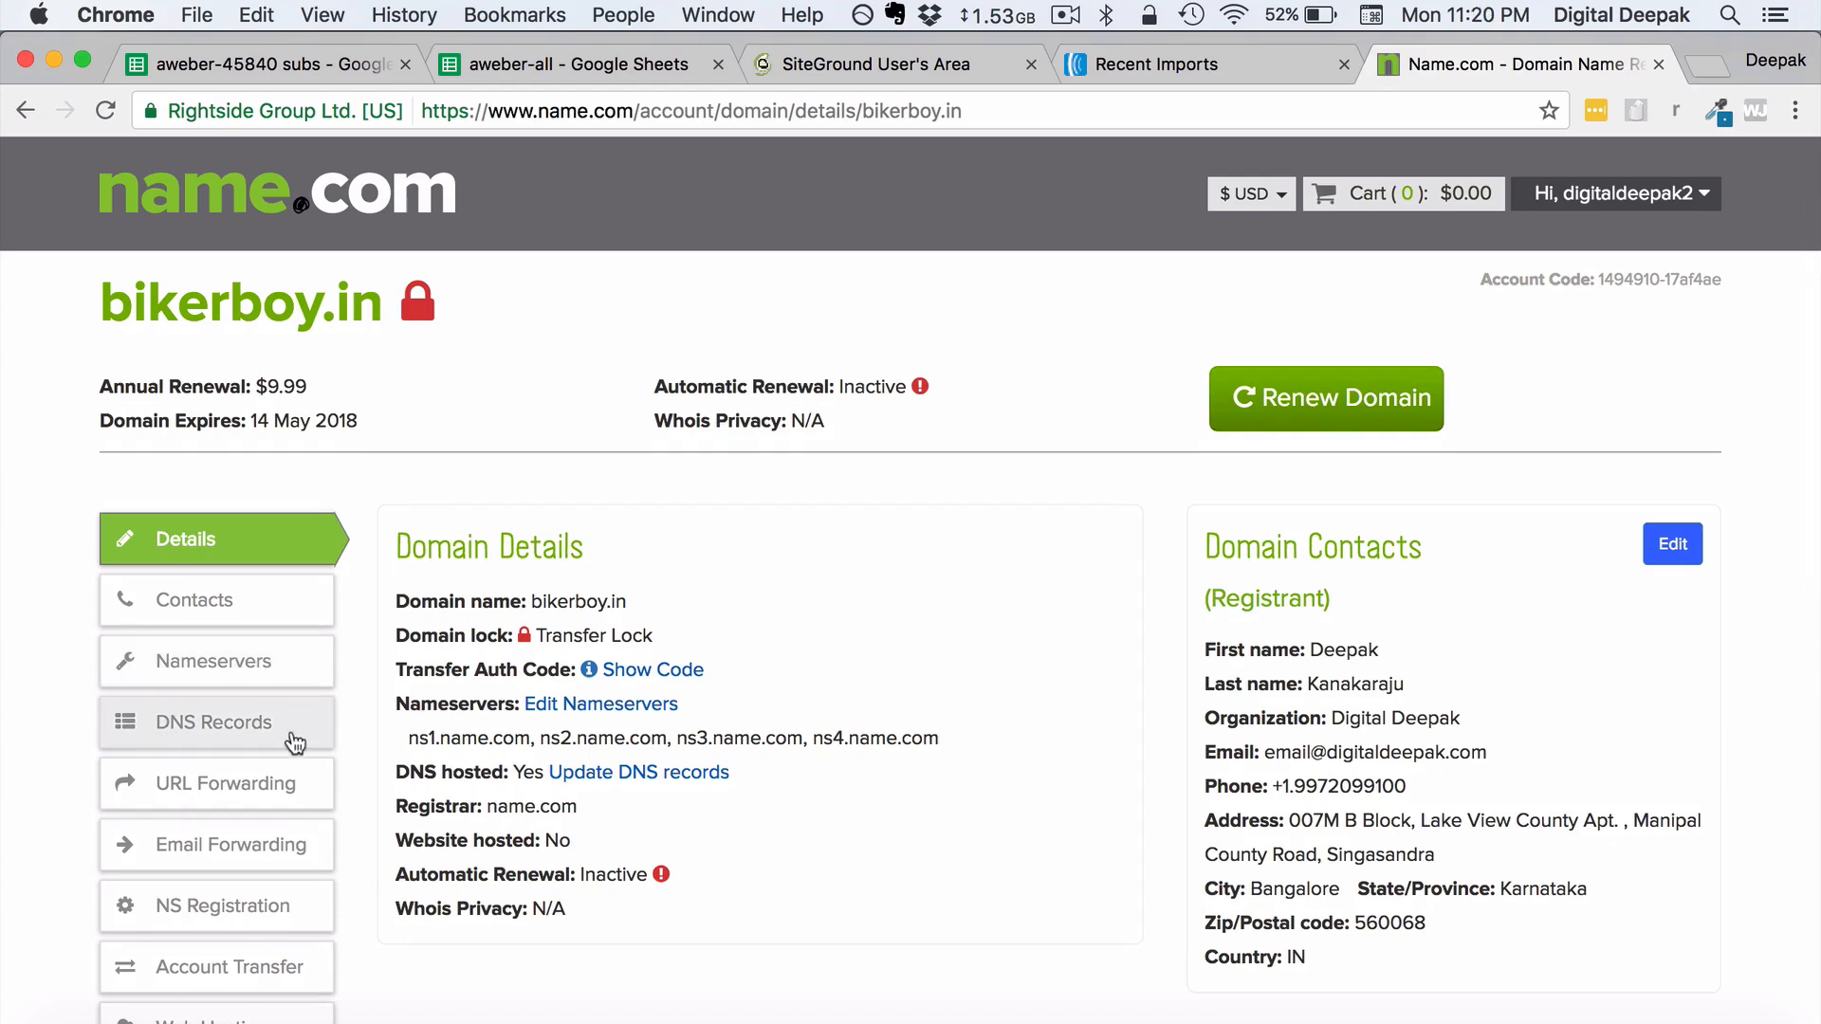
pyautogui.click(295, 669)
pyautogui.scroll(-3, 631, 612)
pyautogui.click(1551, 626)
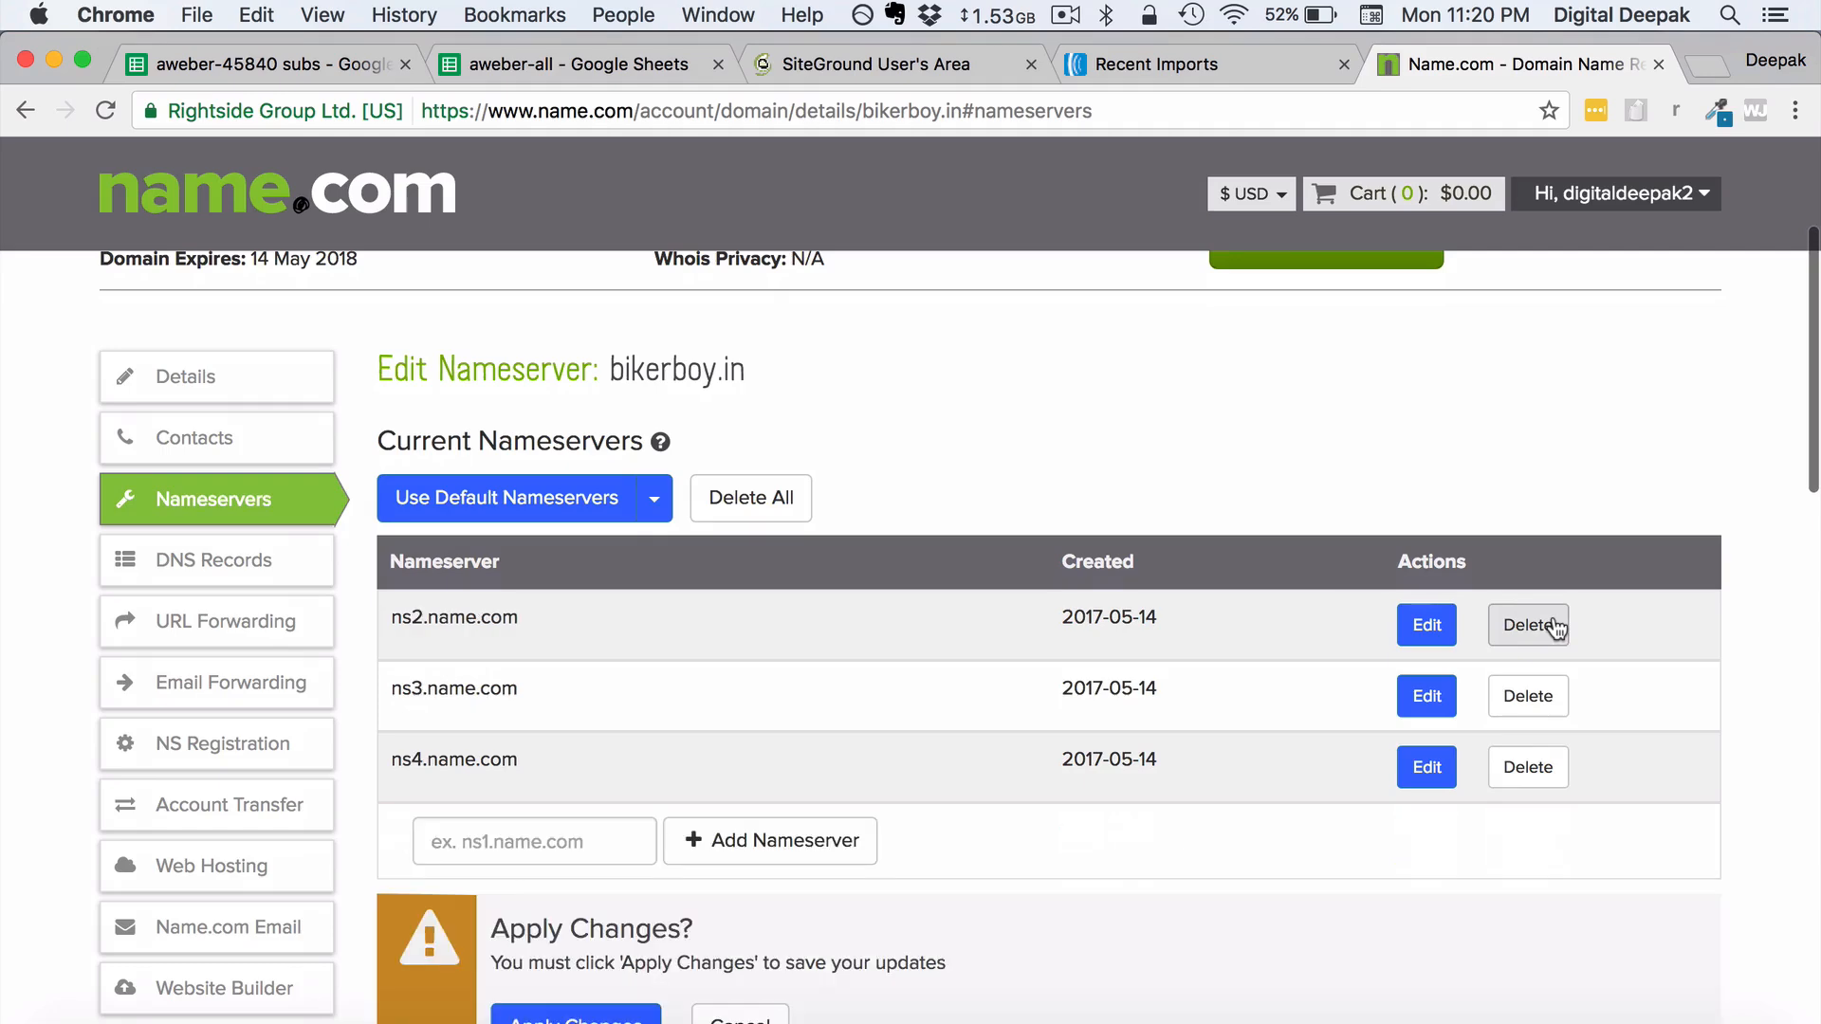
pyautogui.click(1554, 627)
pyautogui.click(1555, 628)
pyautogui.click(1553, 626)
# - Add the Cloudflare nameserver graham.ns.cloudflare.com and apply the changes
pyautogui.click(566, 624)
pyautogui.write('graham.ns.cloudflare.com')
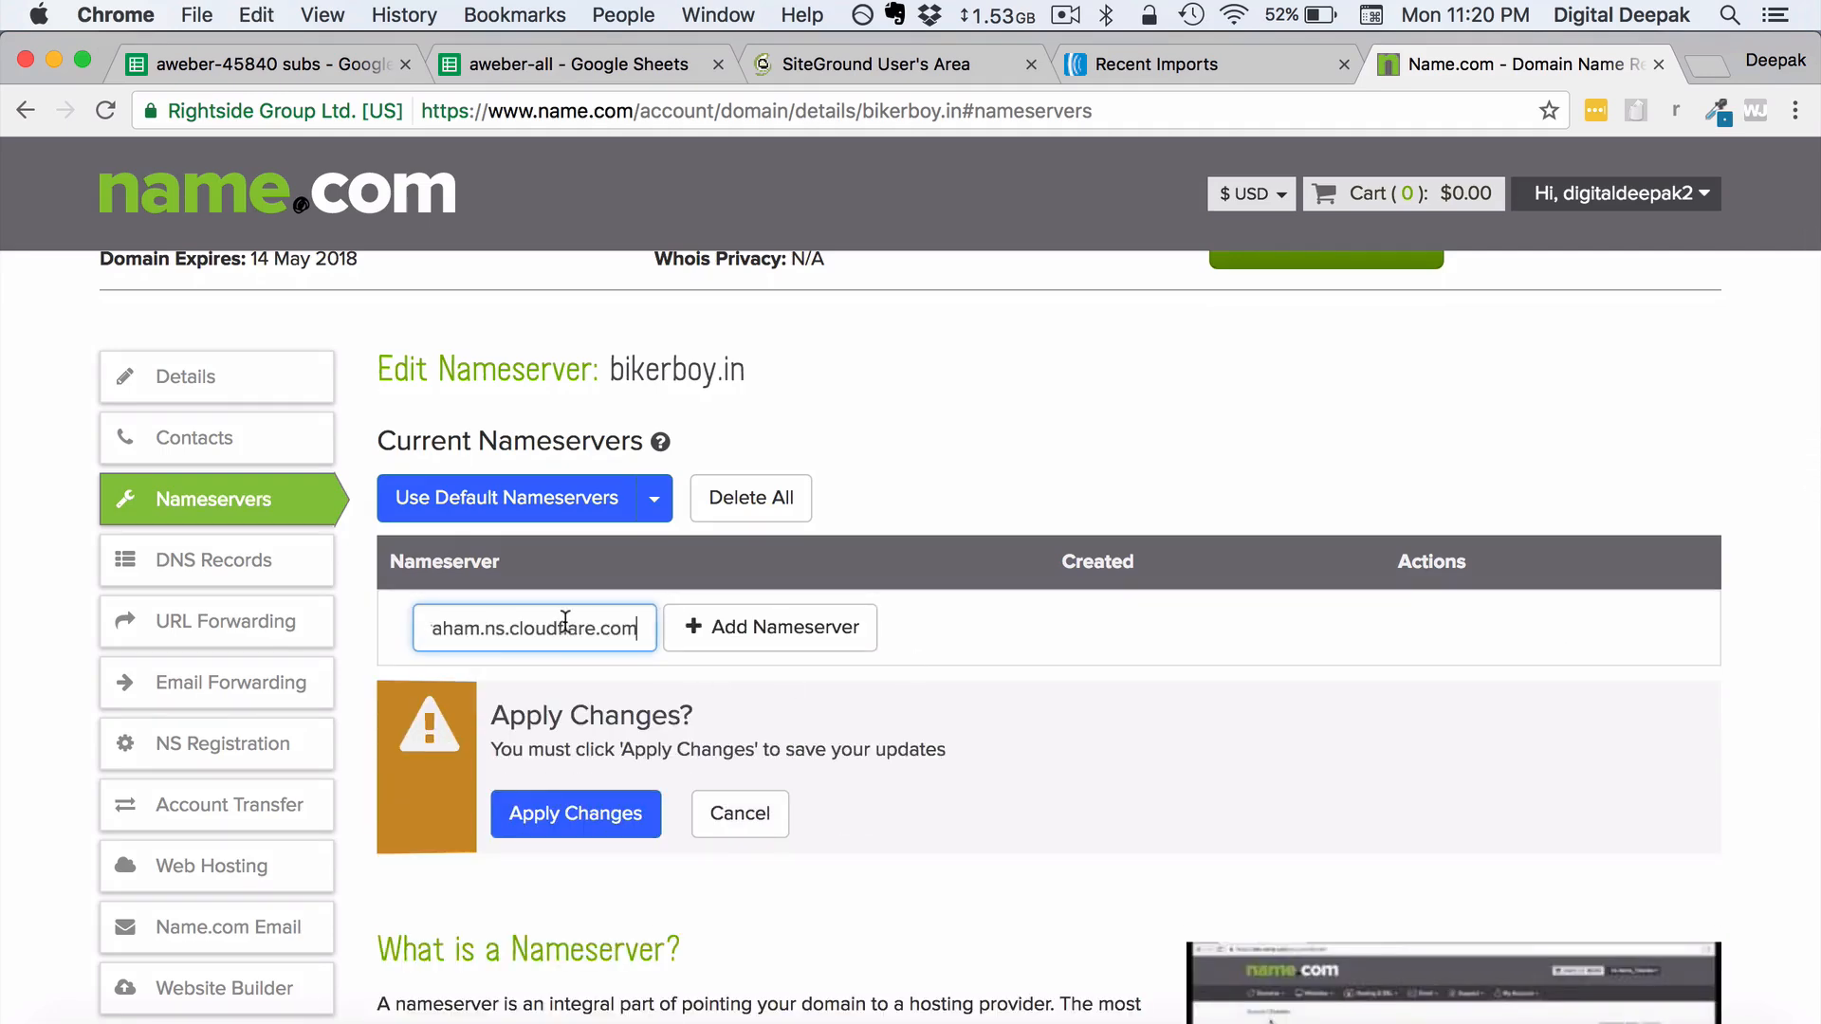
pyautogui.click(733, 627)
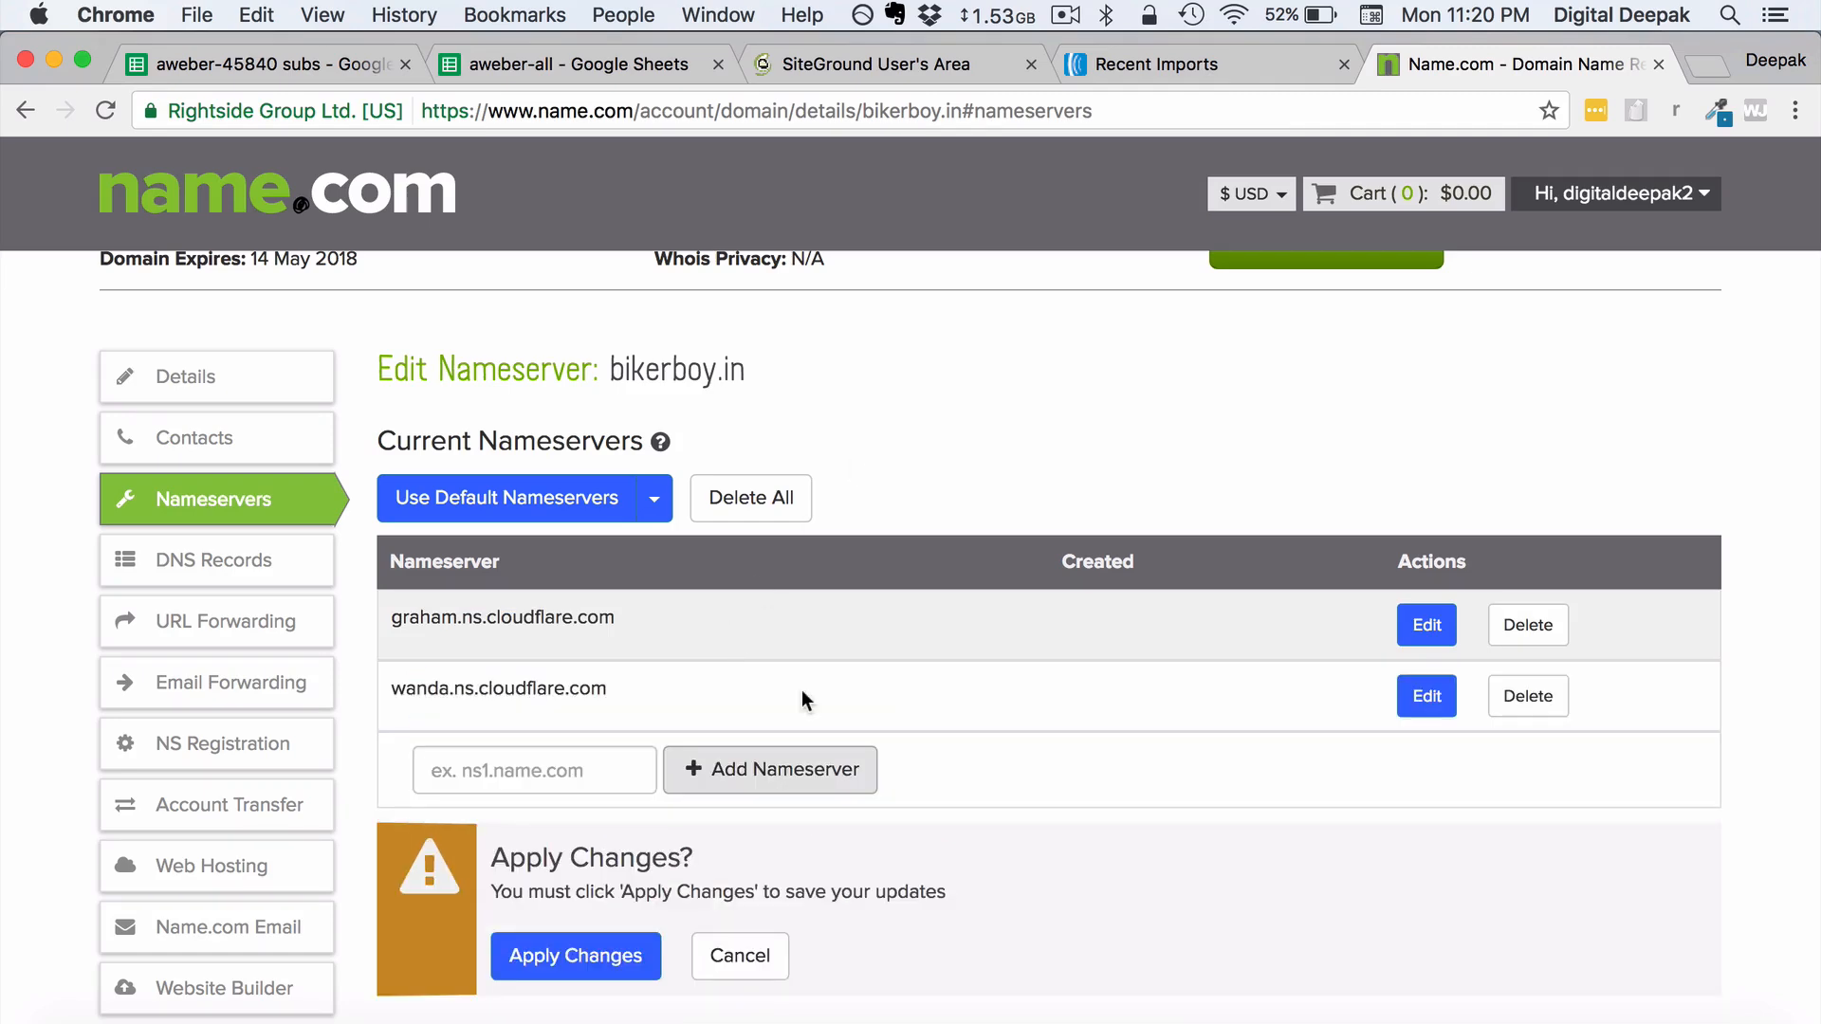
pyautogui.scroll(-1, 802, 699)
pyautogui.click(622, 925)
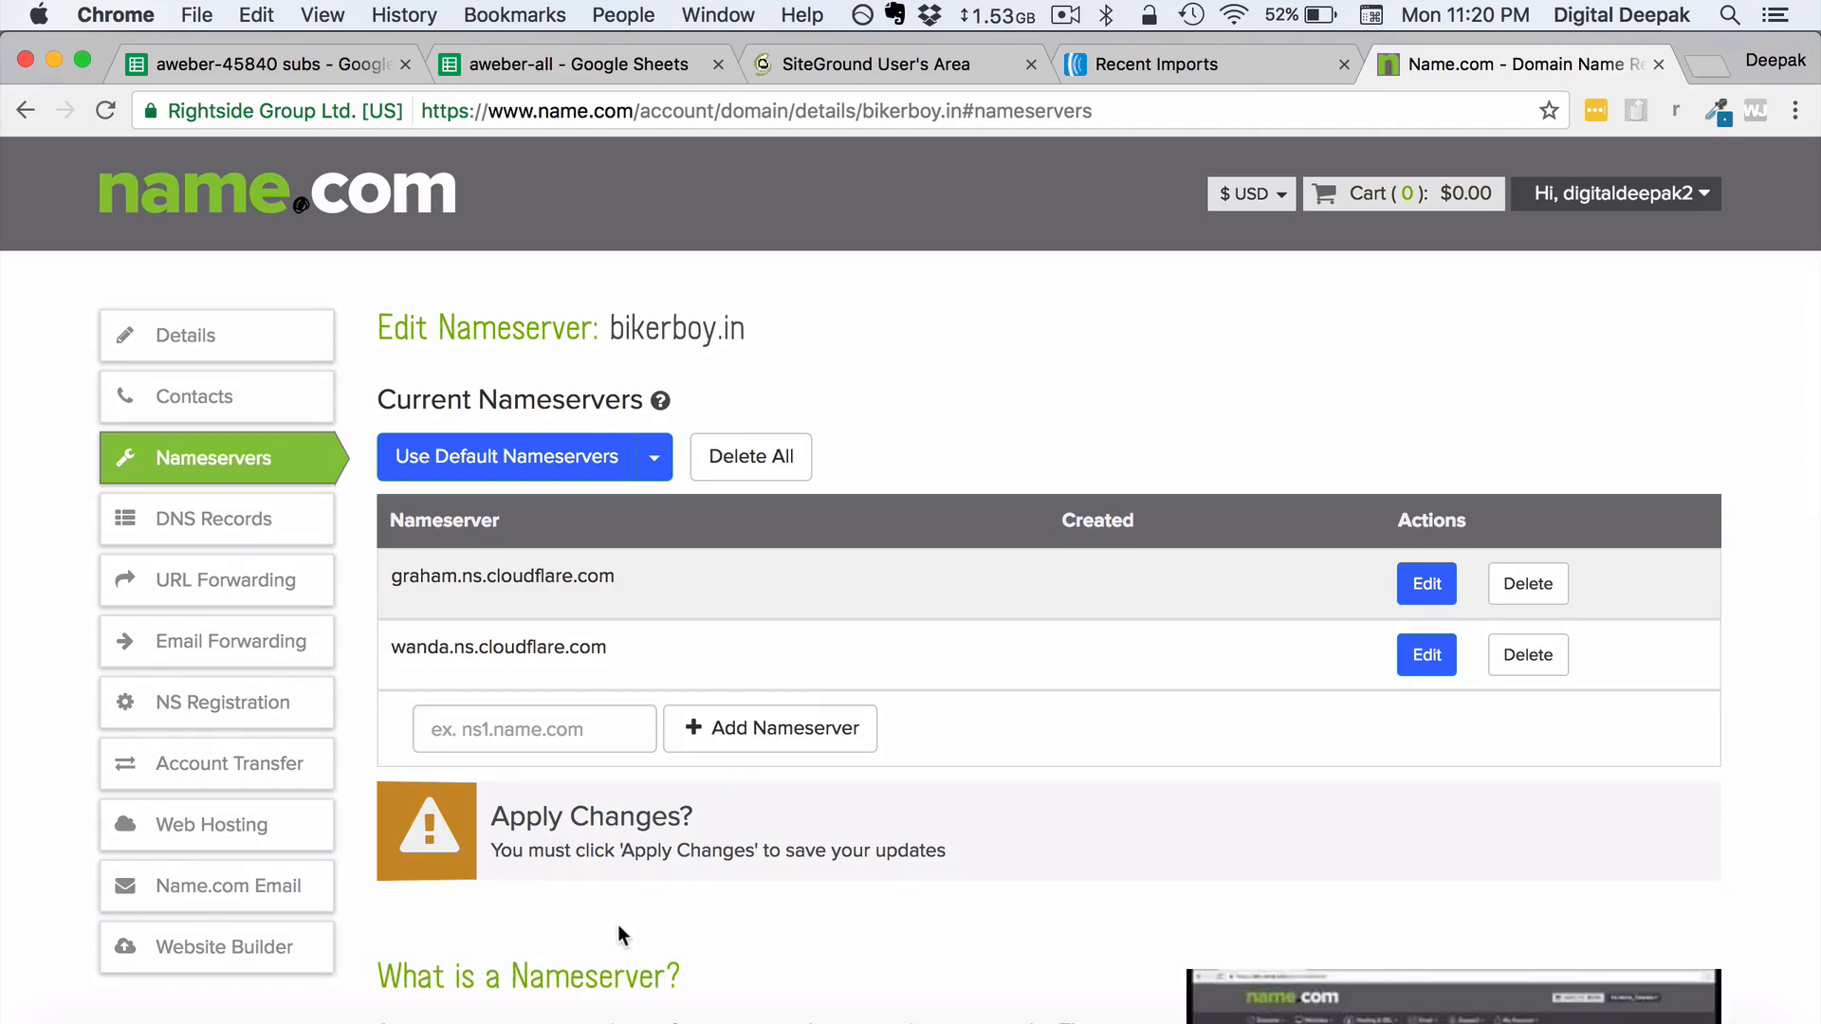
pyautogui.scroll(-4, 618, 924)
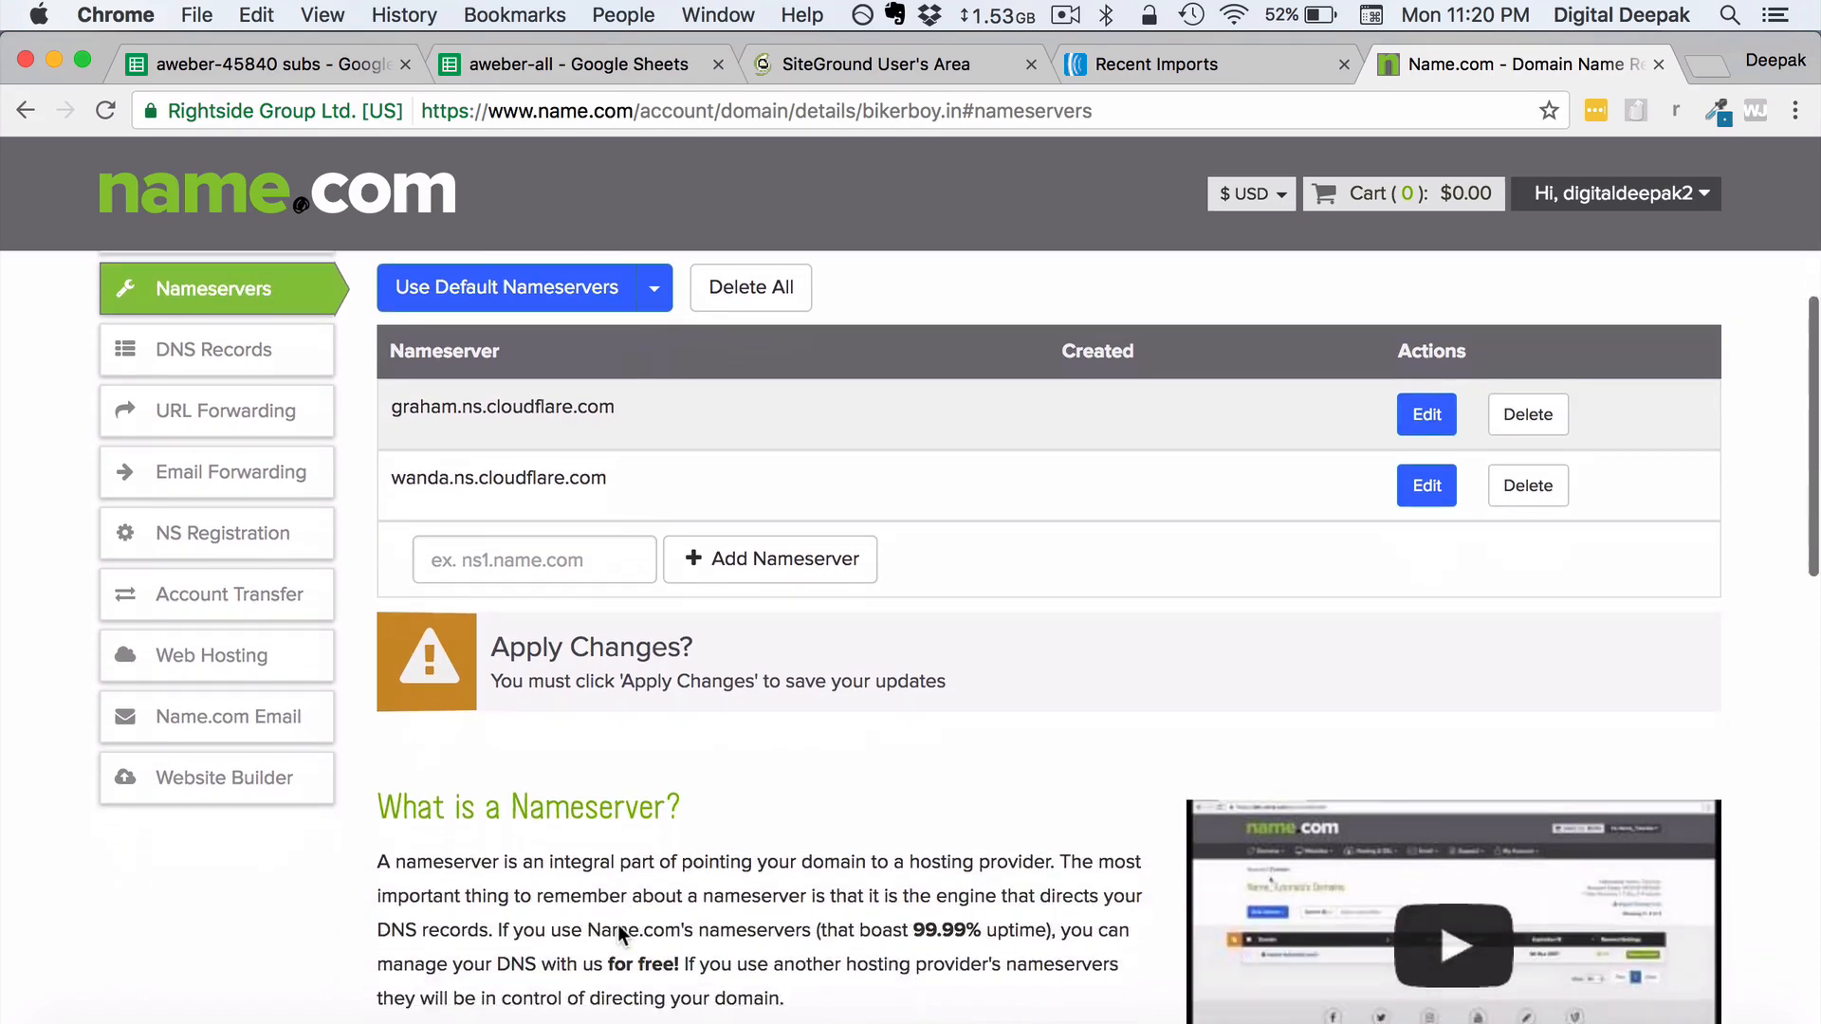
pyautogui.scroll(10, 619, 925)
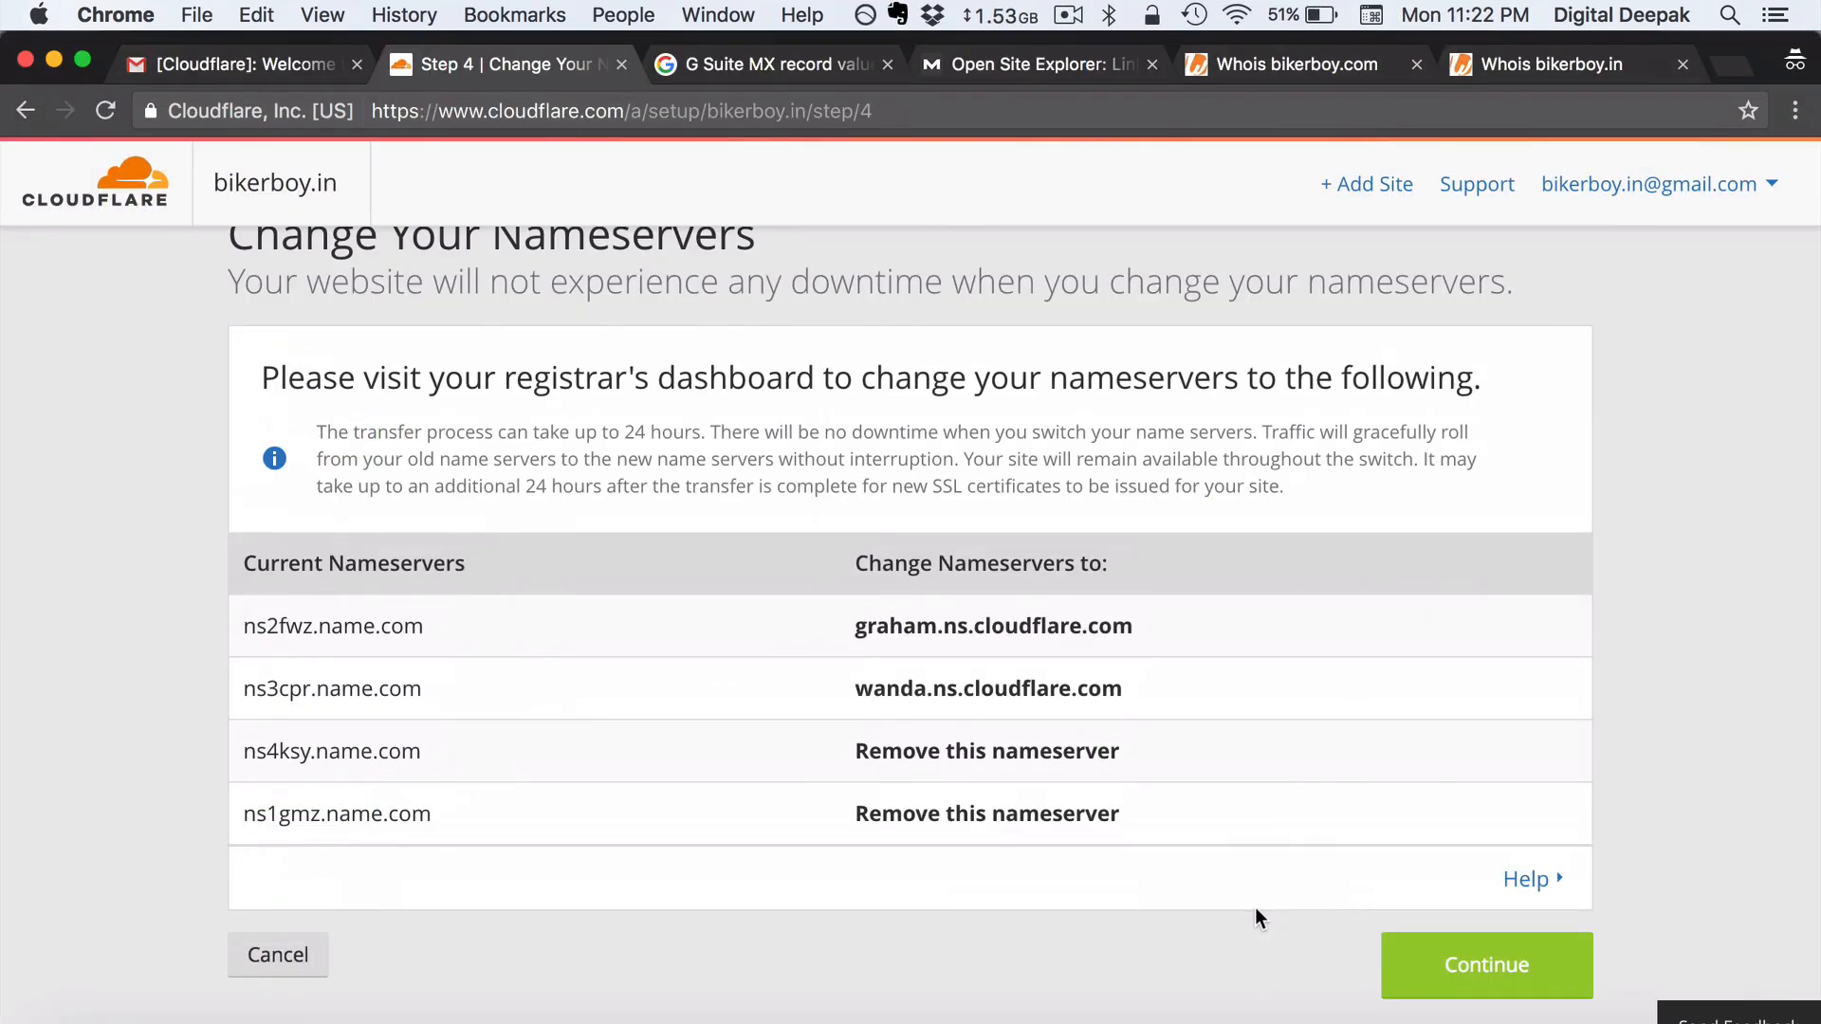
# - Finish Cloudflare setup for bikerboy.in and request a nameserver recheck from the Overview
pyautogui.scroll(-1, 1255, 910)
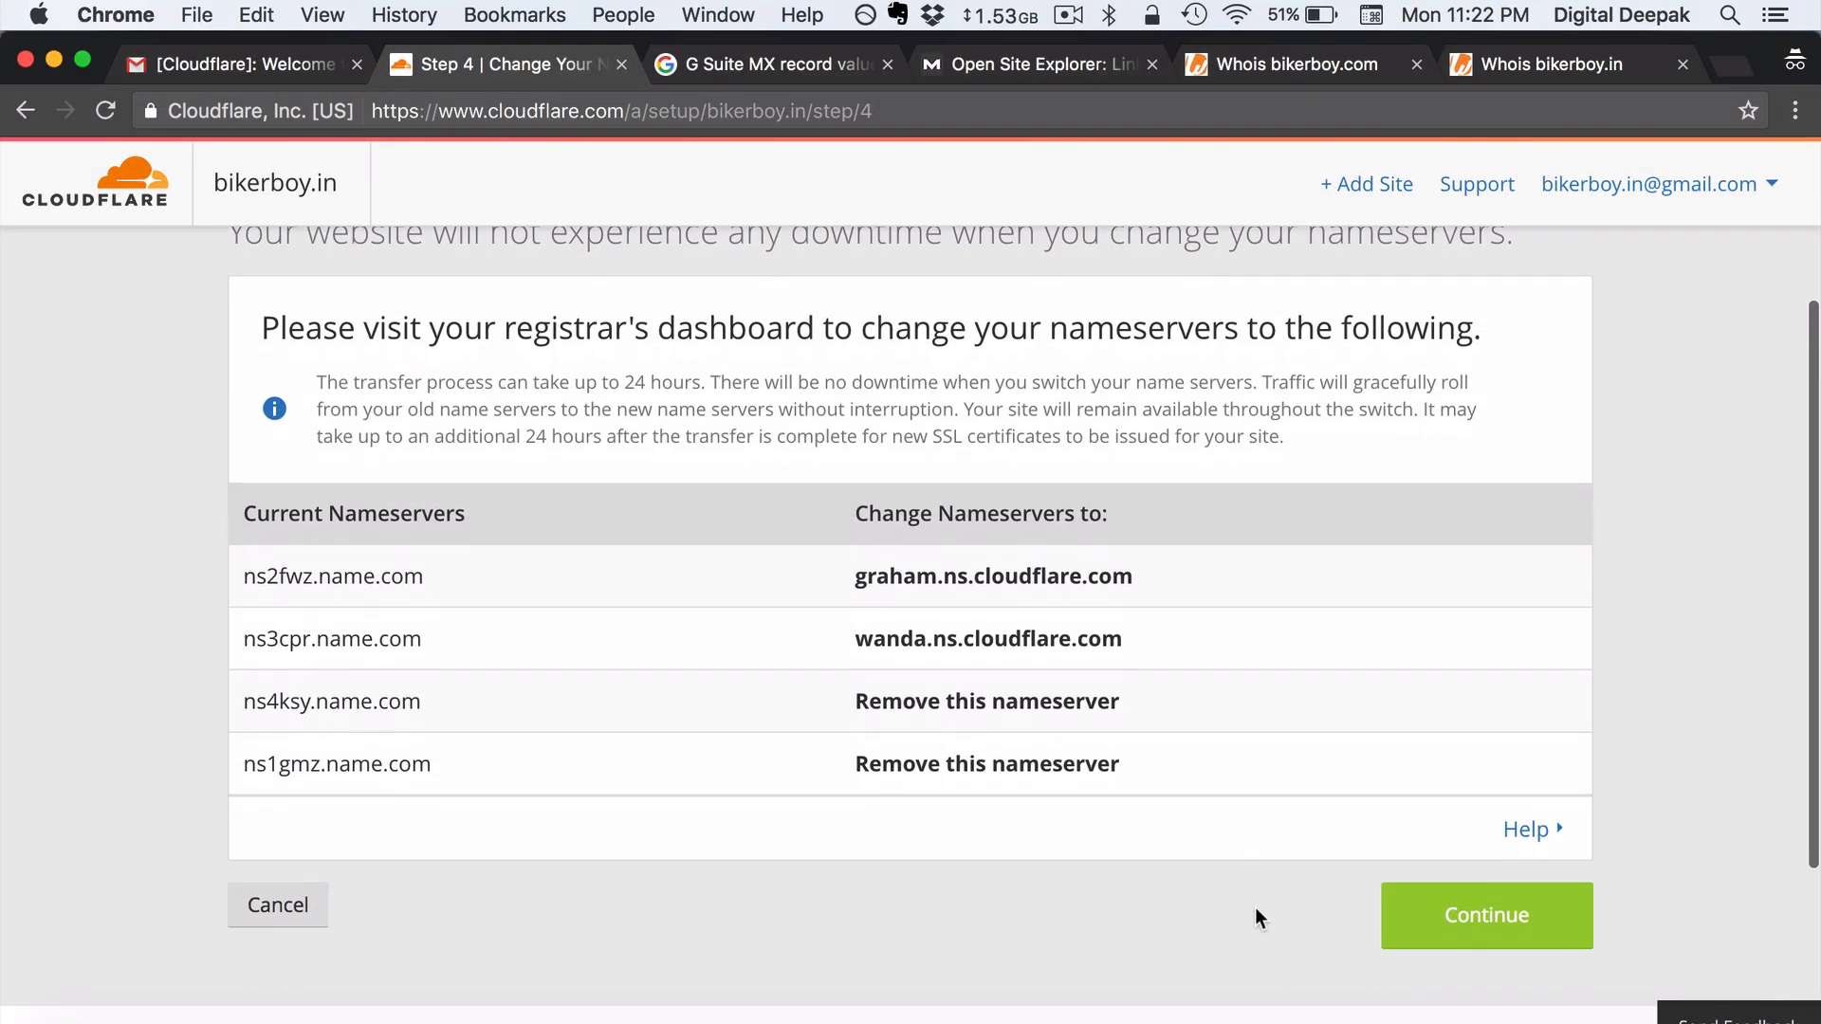
pyautogui.click(1401, 934)
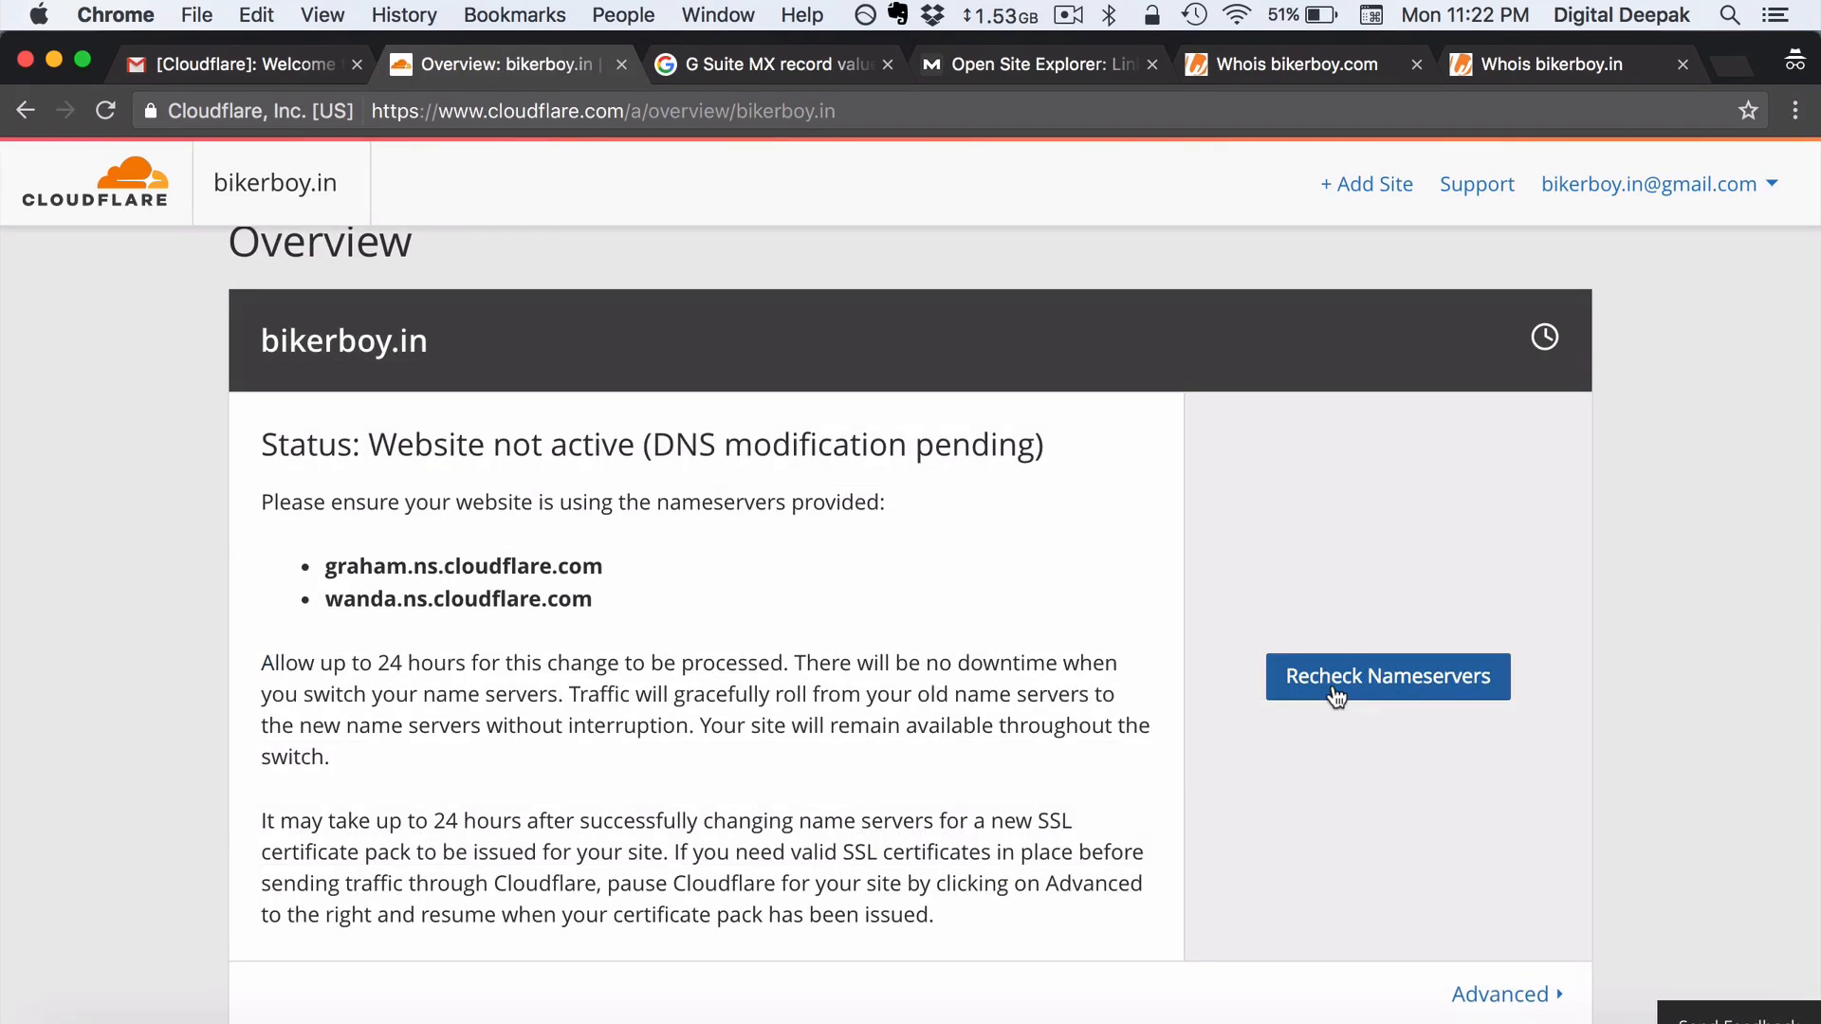
pyautogui.click(1338, 697)
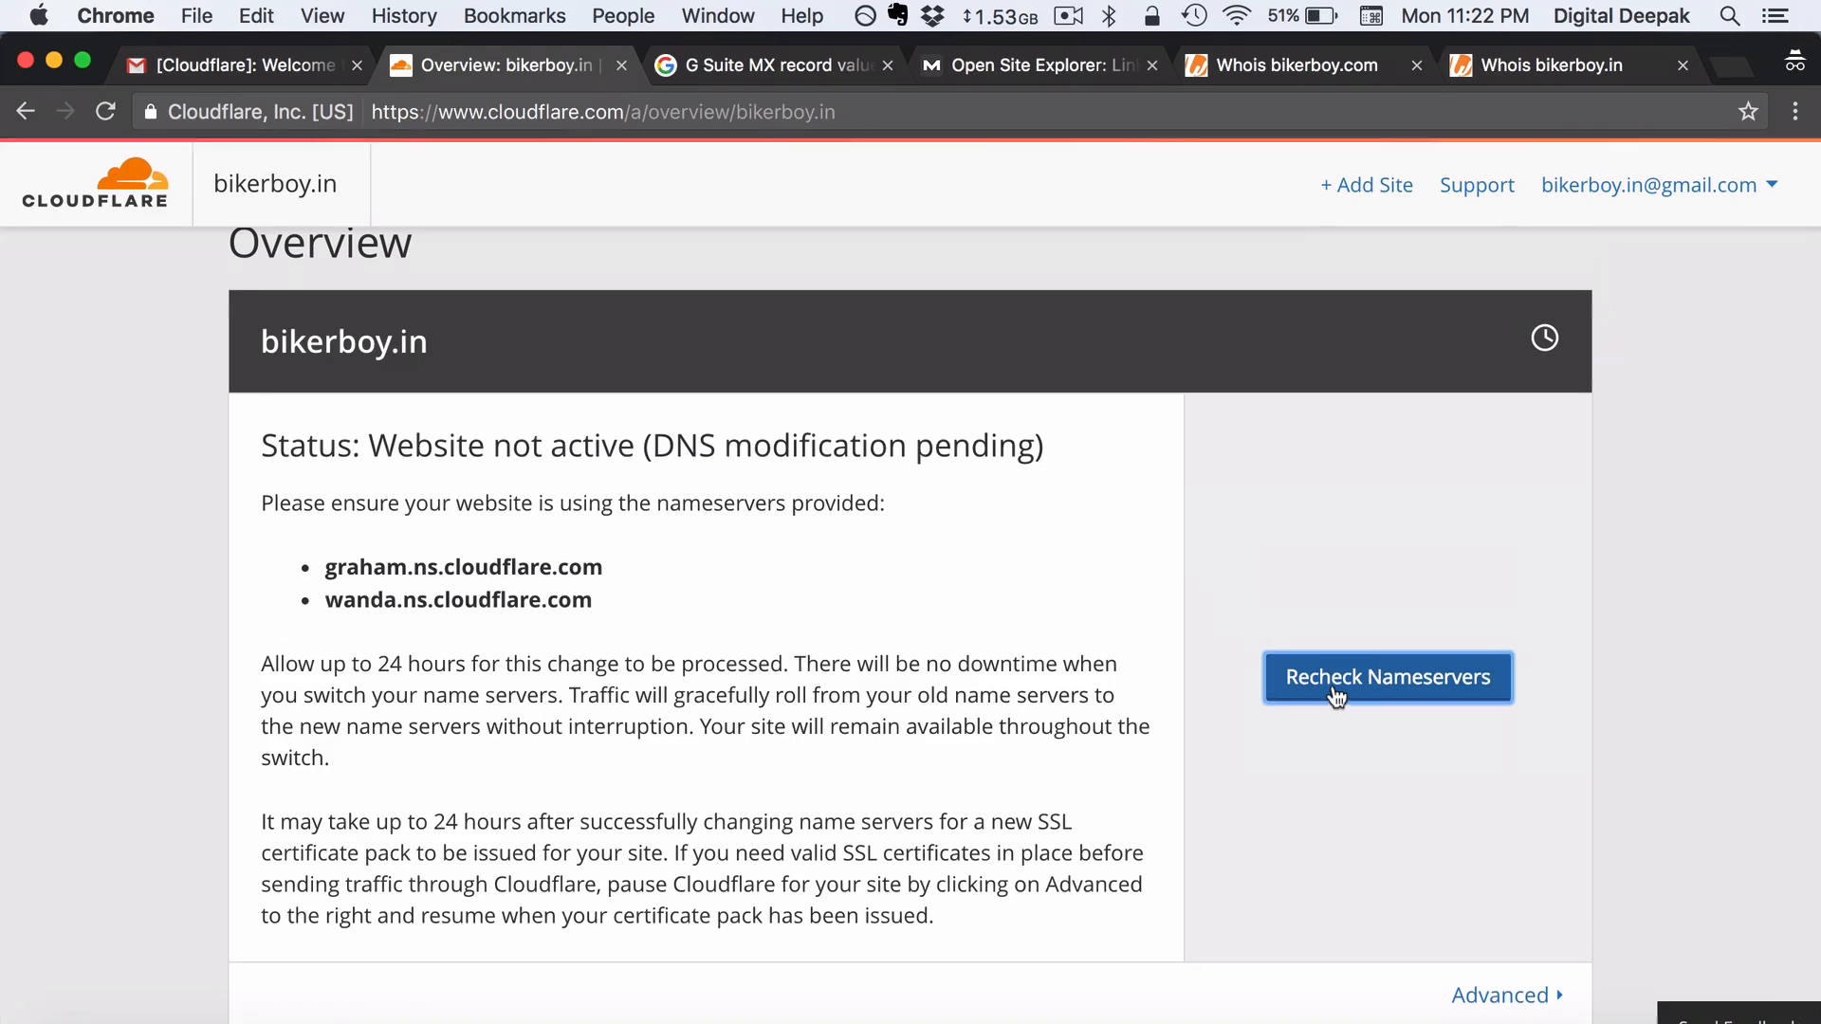
pyautogui.scroll(-2, 768, 718)
pyautogui.scroll(5, 1040, 607)
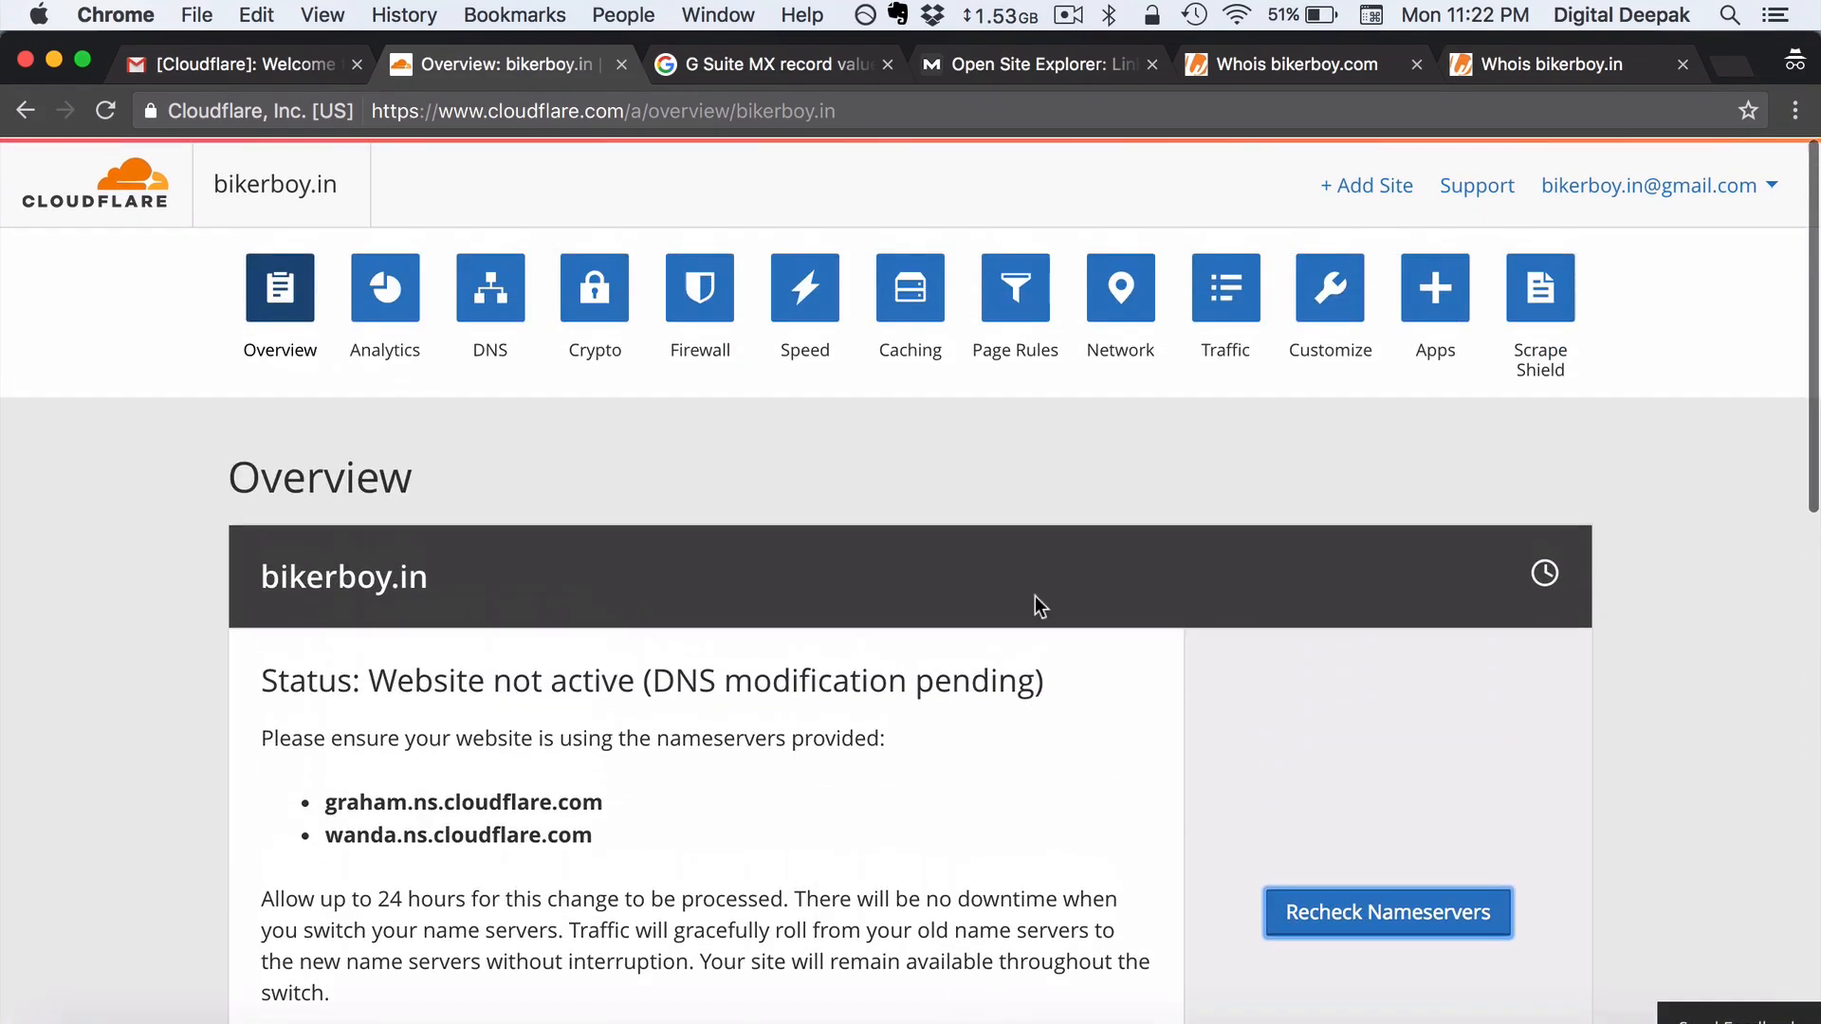
pyautogui.click(272, 309)
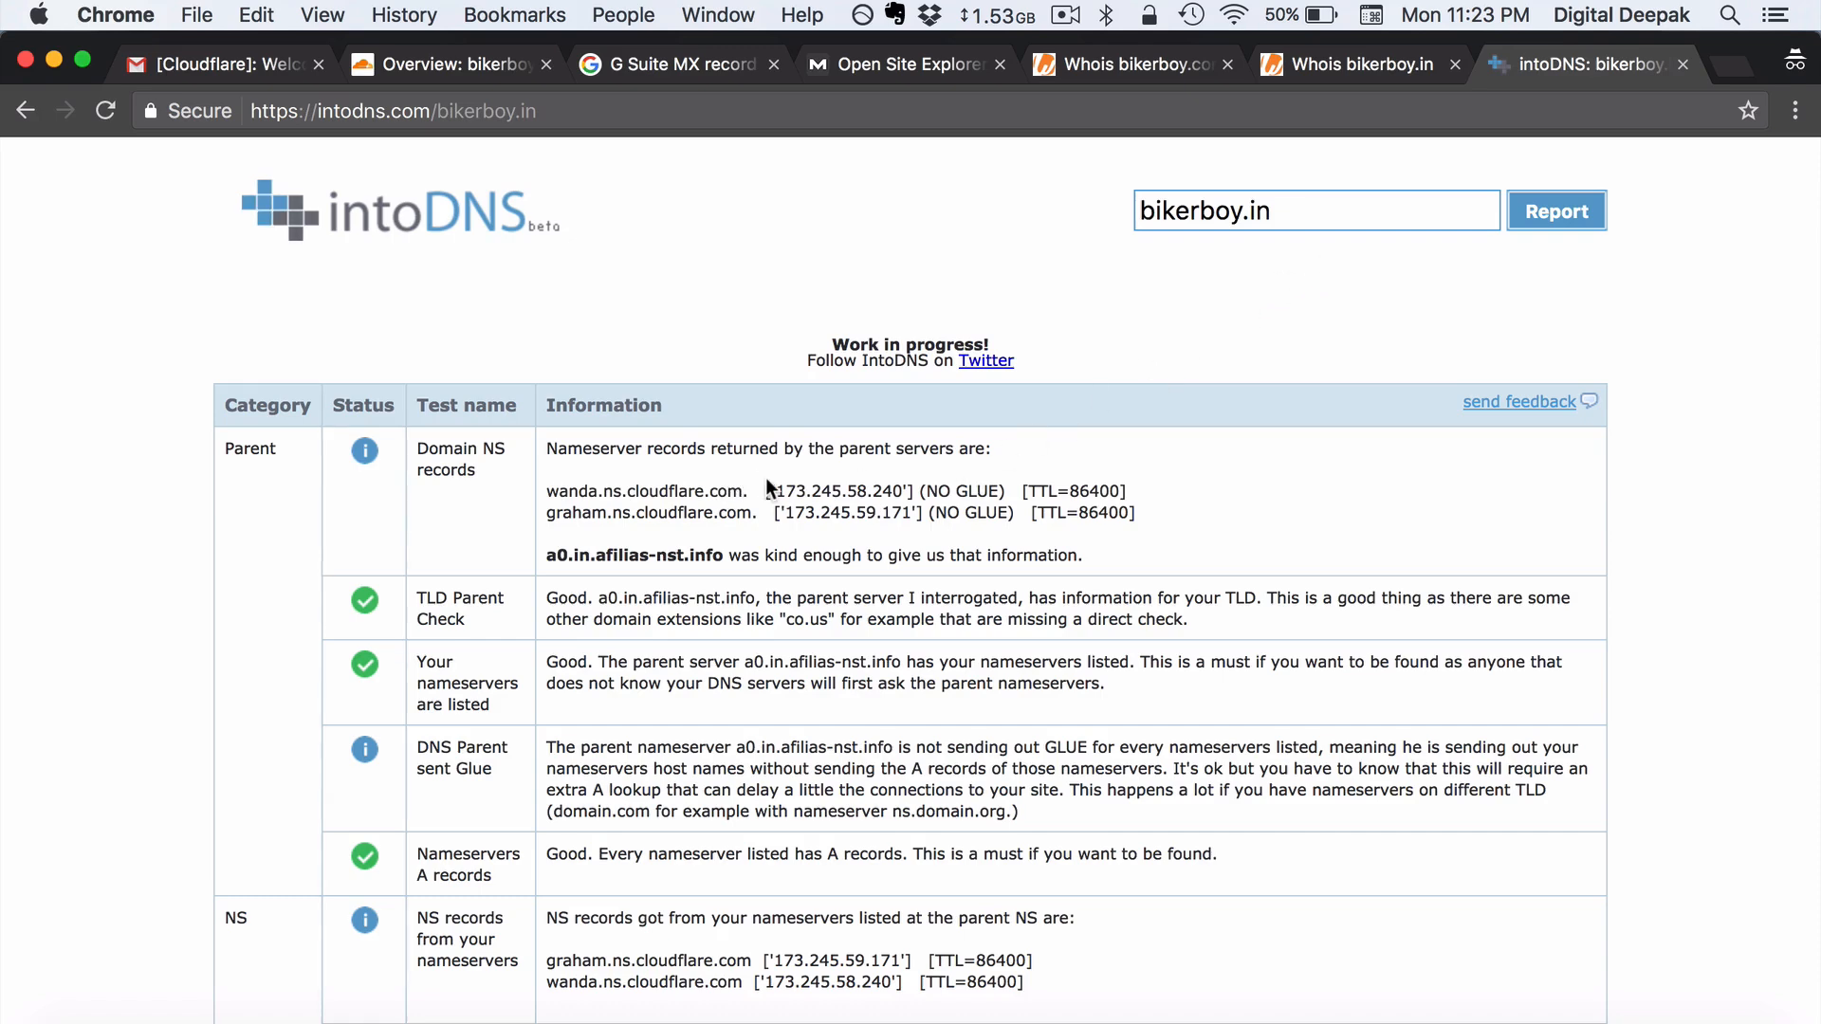
# - Confirm intoDNS lists wanda and graham.ns.cloudflare.com, then return to Cloudflare's overview
pyautogui.moveTo(749, 487); pyautogui.dragTo(548, 491)
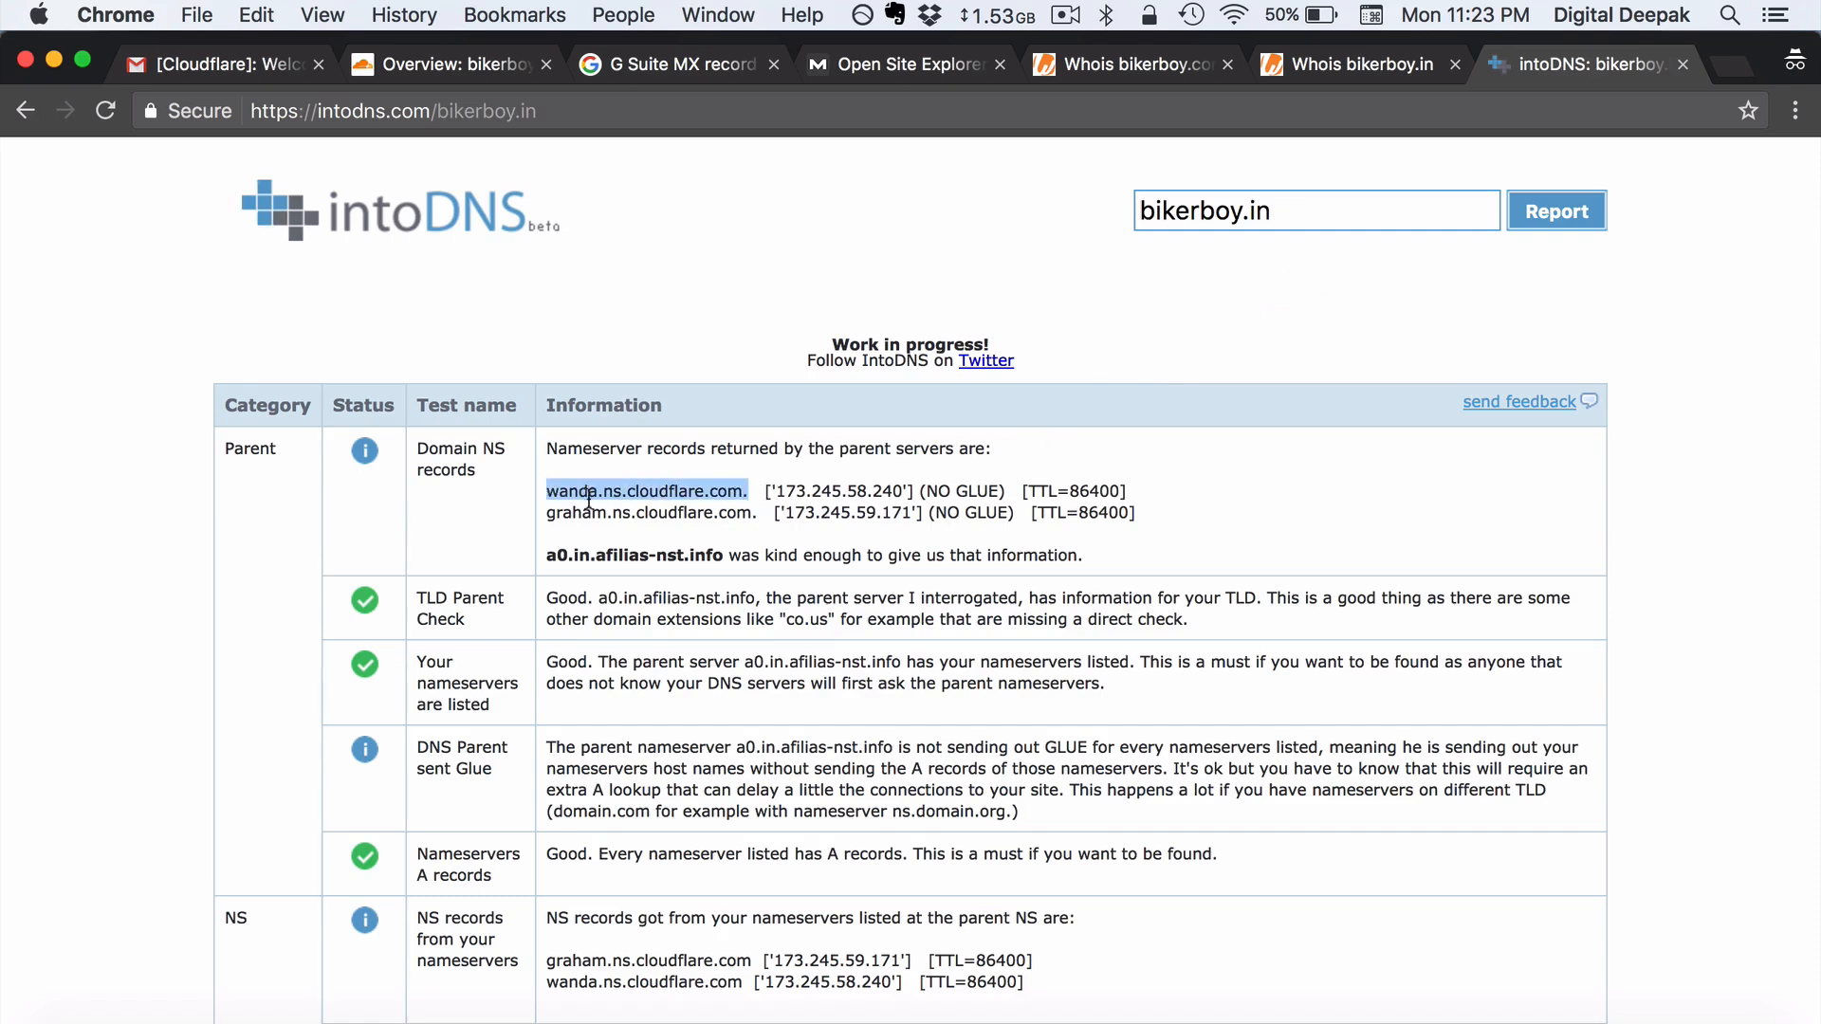
pyautogui.moveTo(766, 516); pyautogui.dragTo(547, 512)
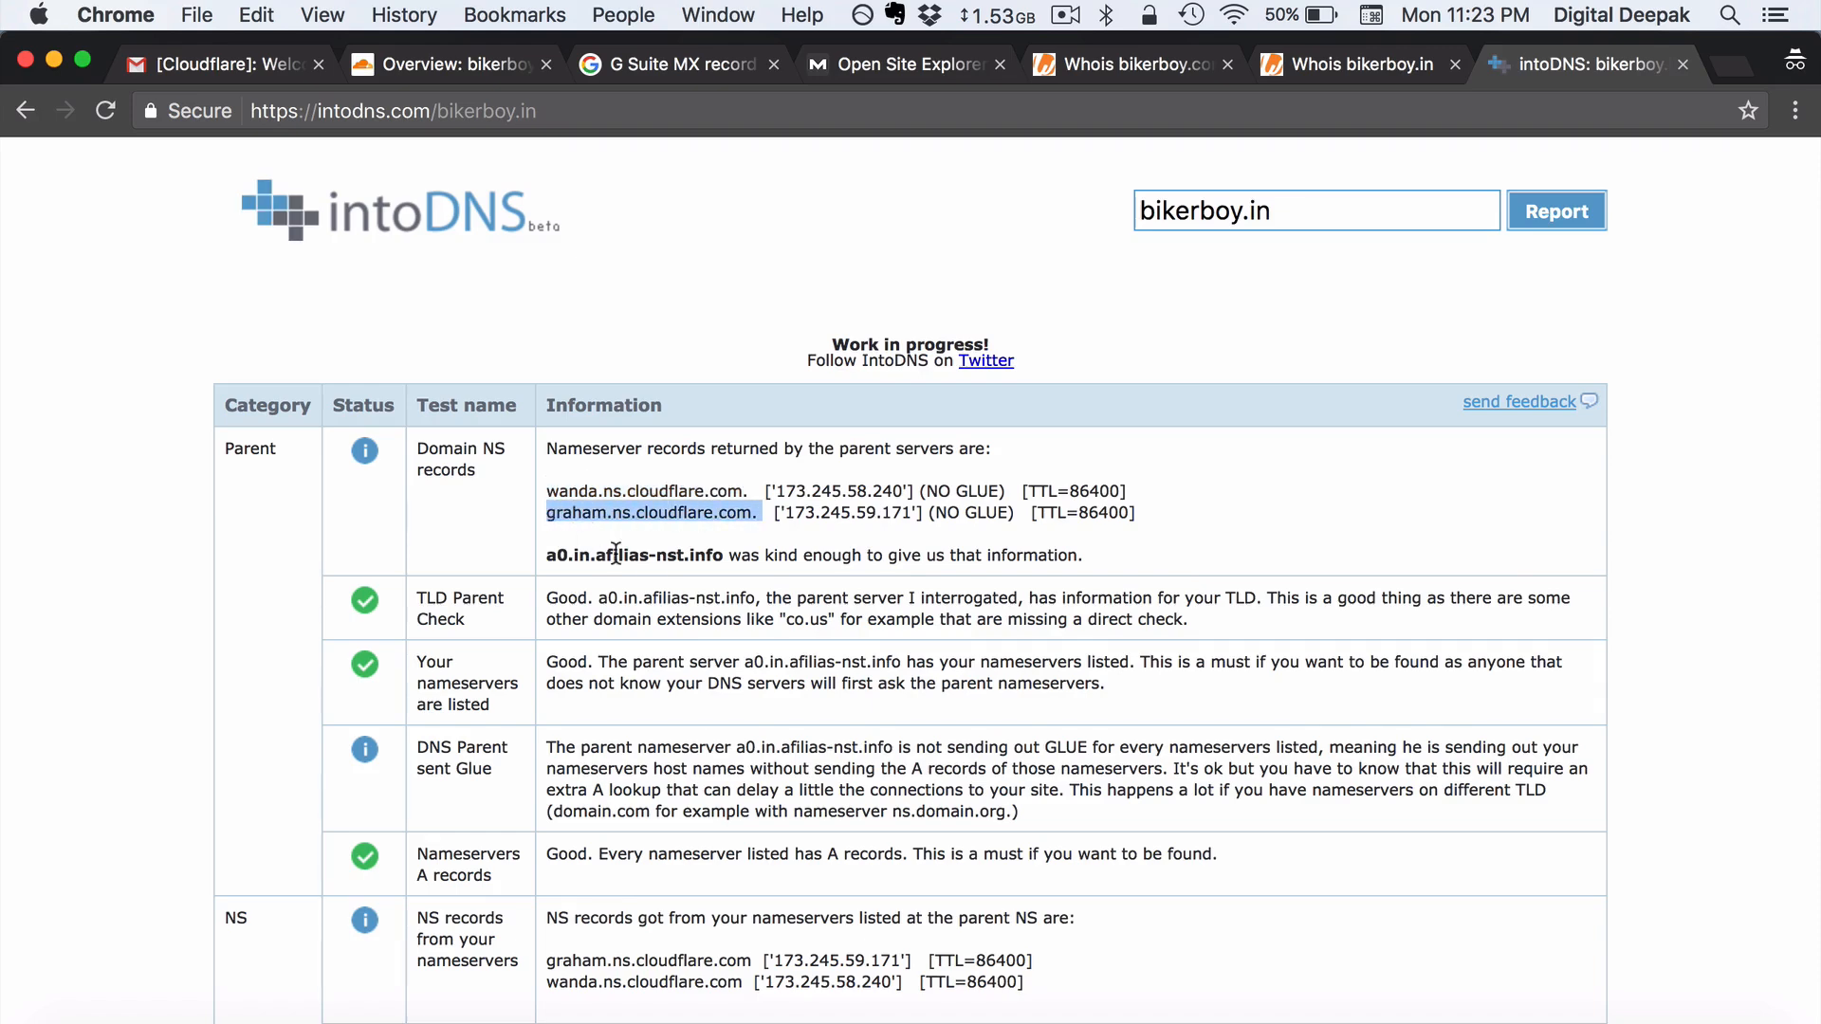
pyautogui.click(646, 566)
pyautogui.scroll(-1, 646, 566)
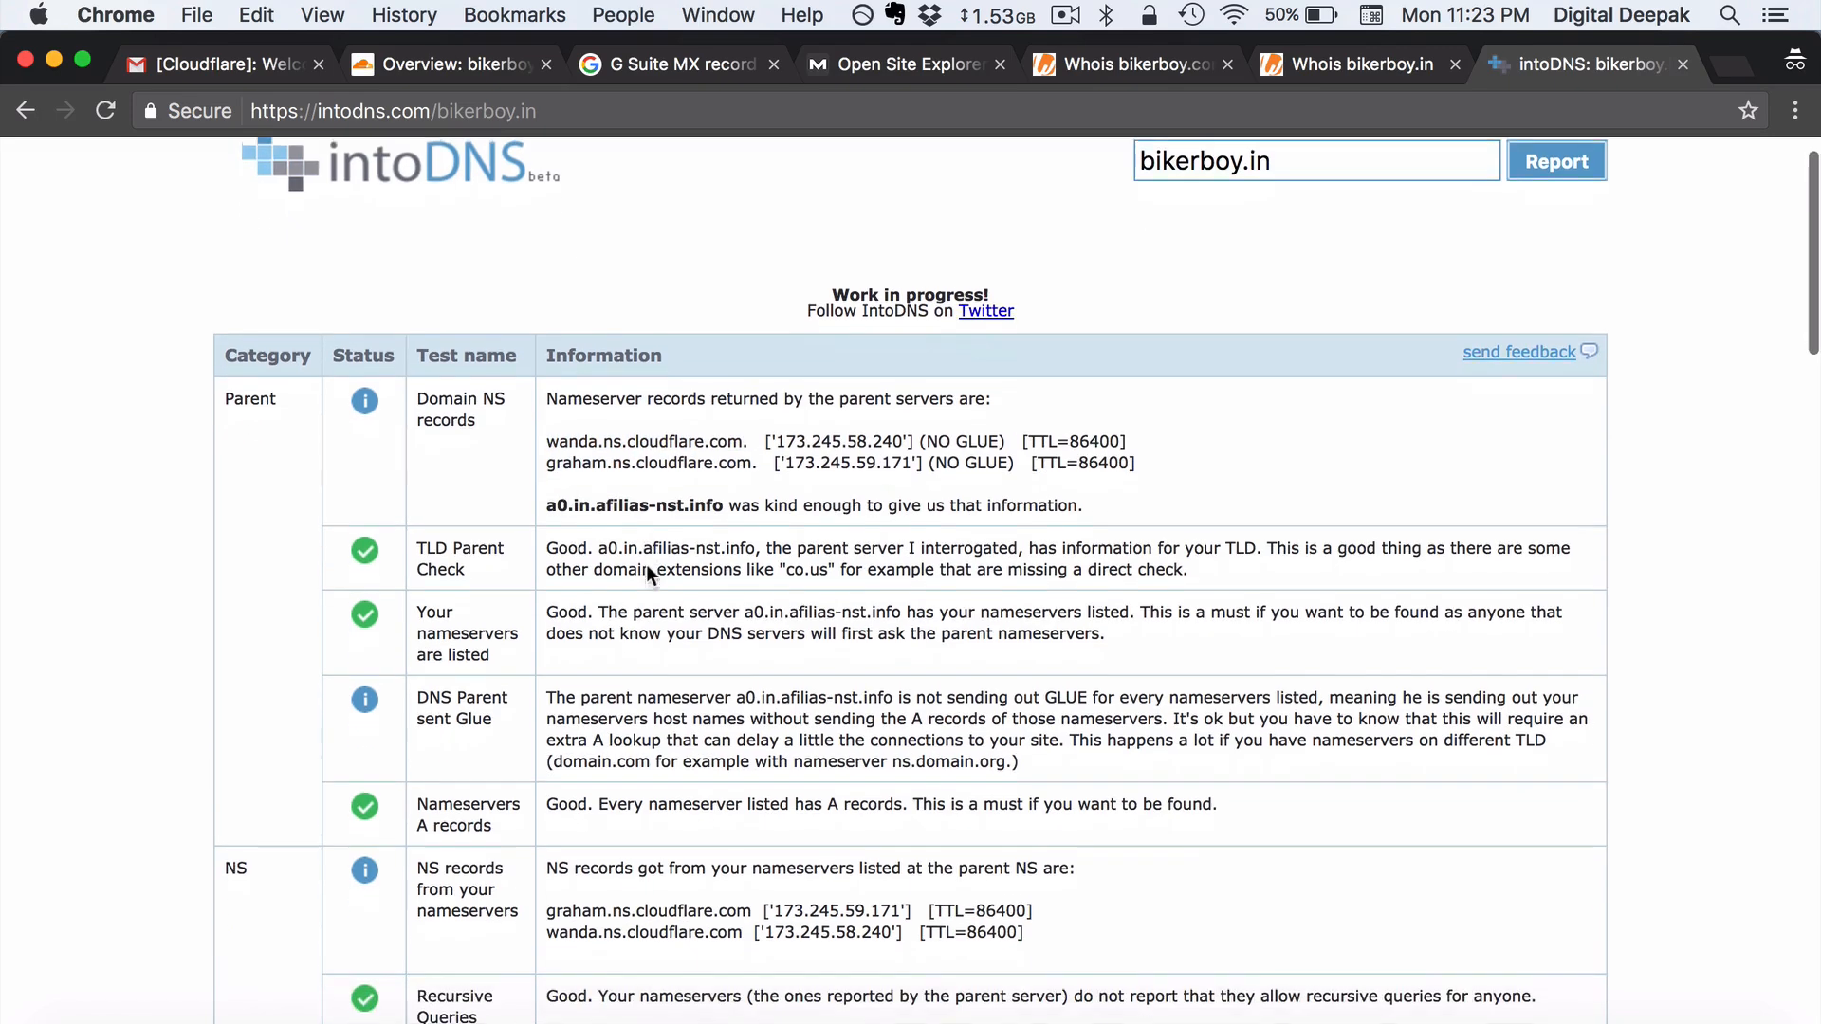
pyautogui.scroll(1, 646, 565)
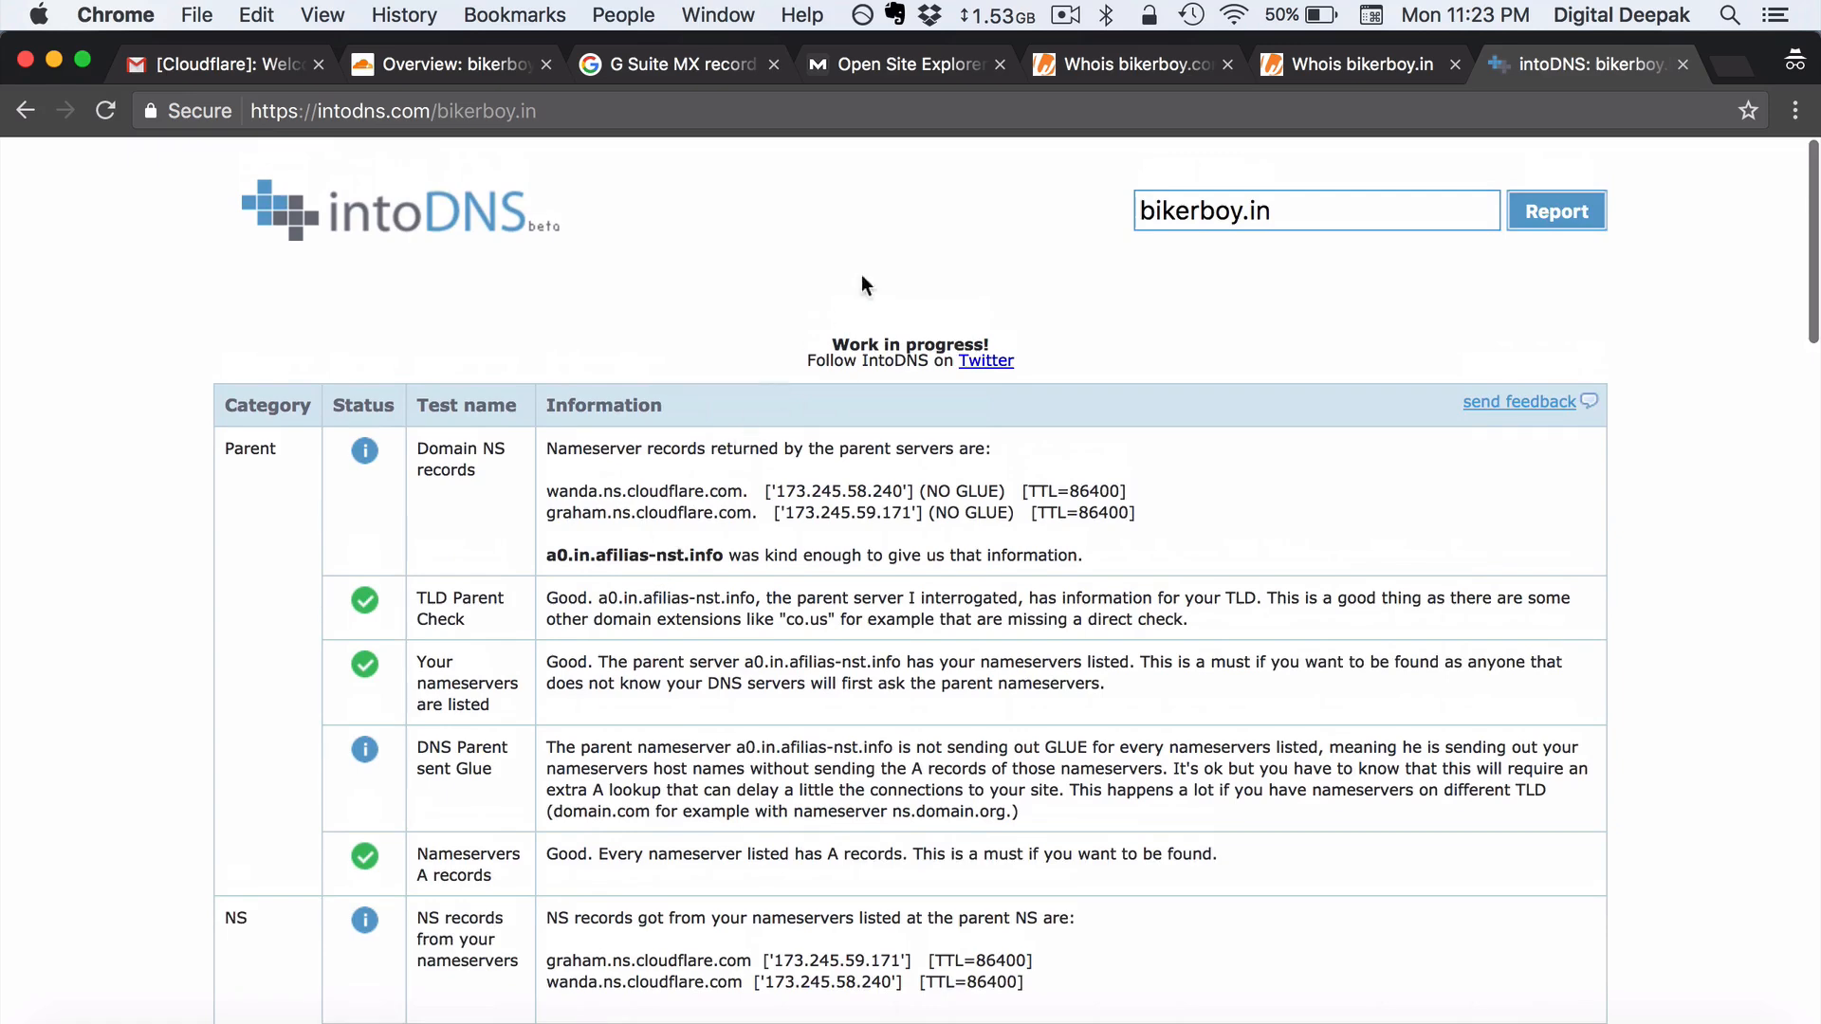
pyautogui.click(429, 66)
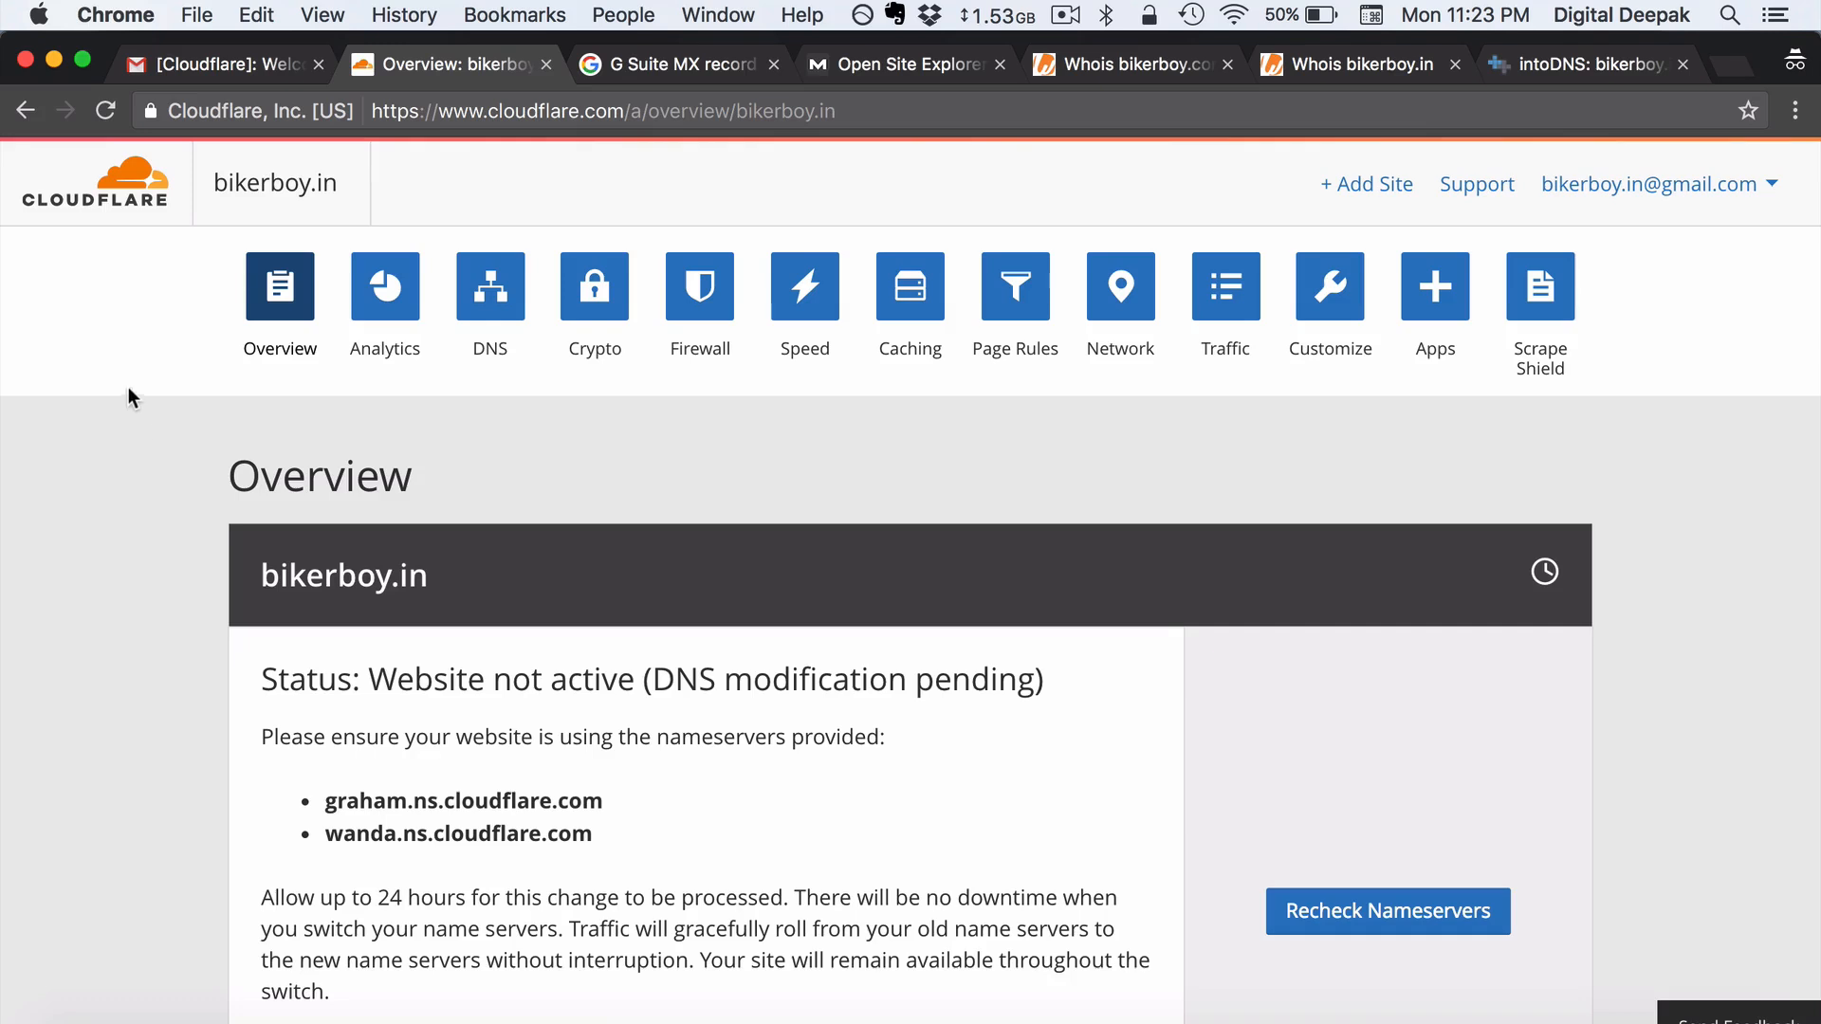
# - Reload the bikerboy.in overview to confirm its status is Active
pyautogui.click(105, 111)
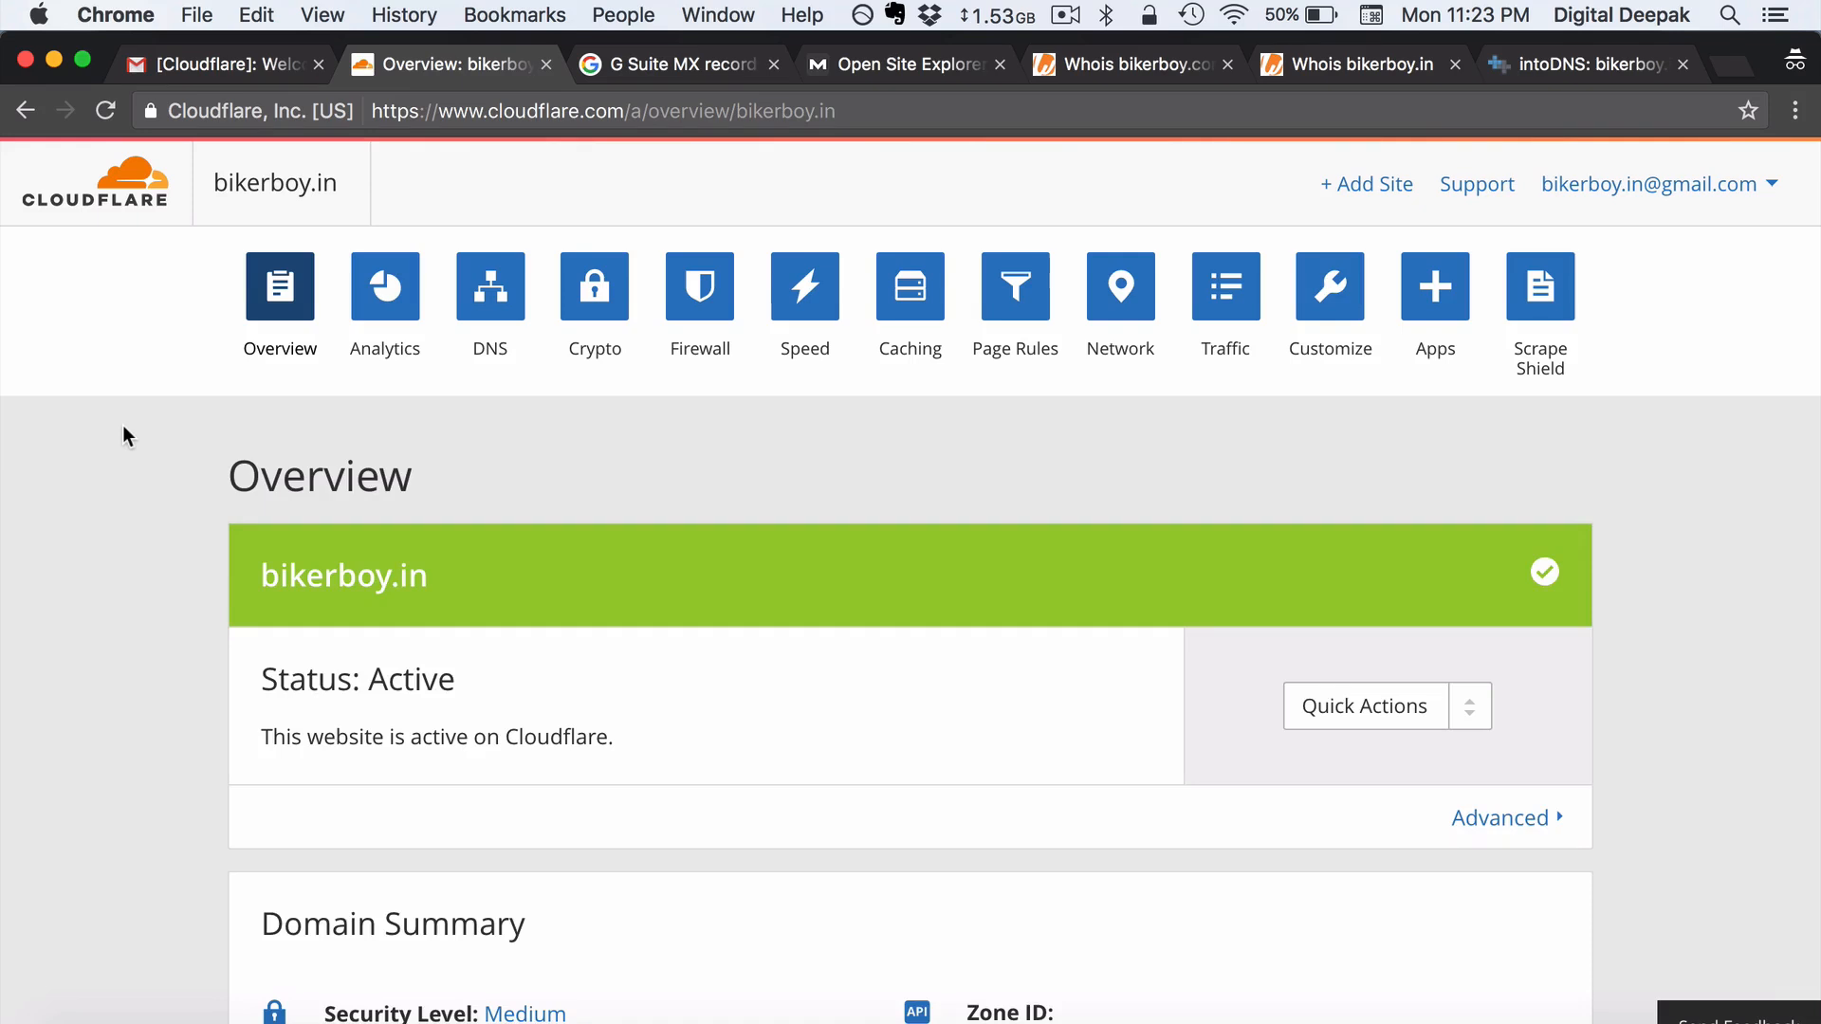
pyautogui.scroll(-2, 124, 427)
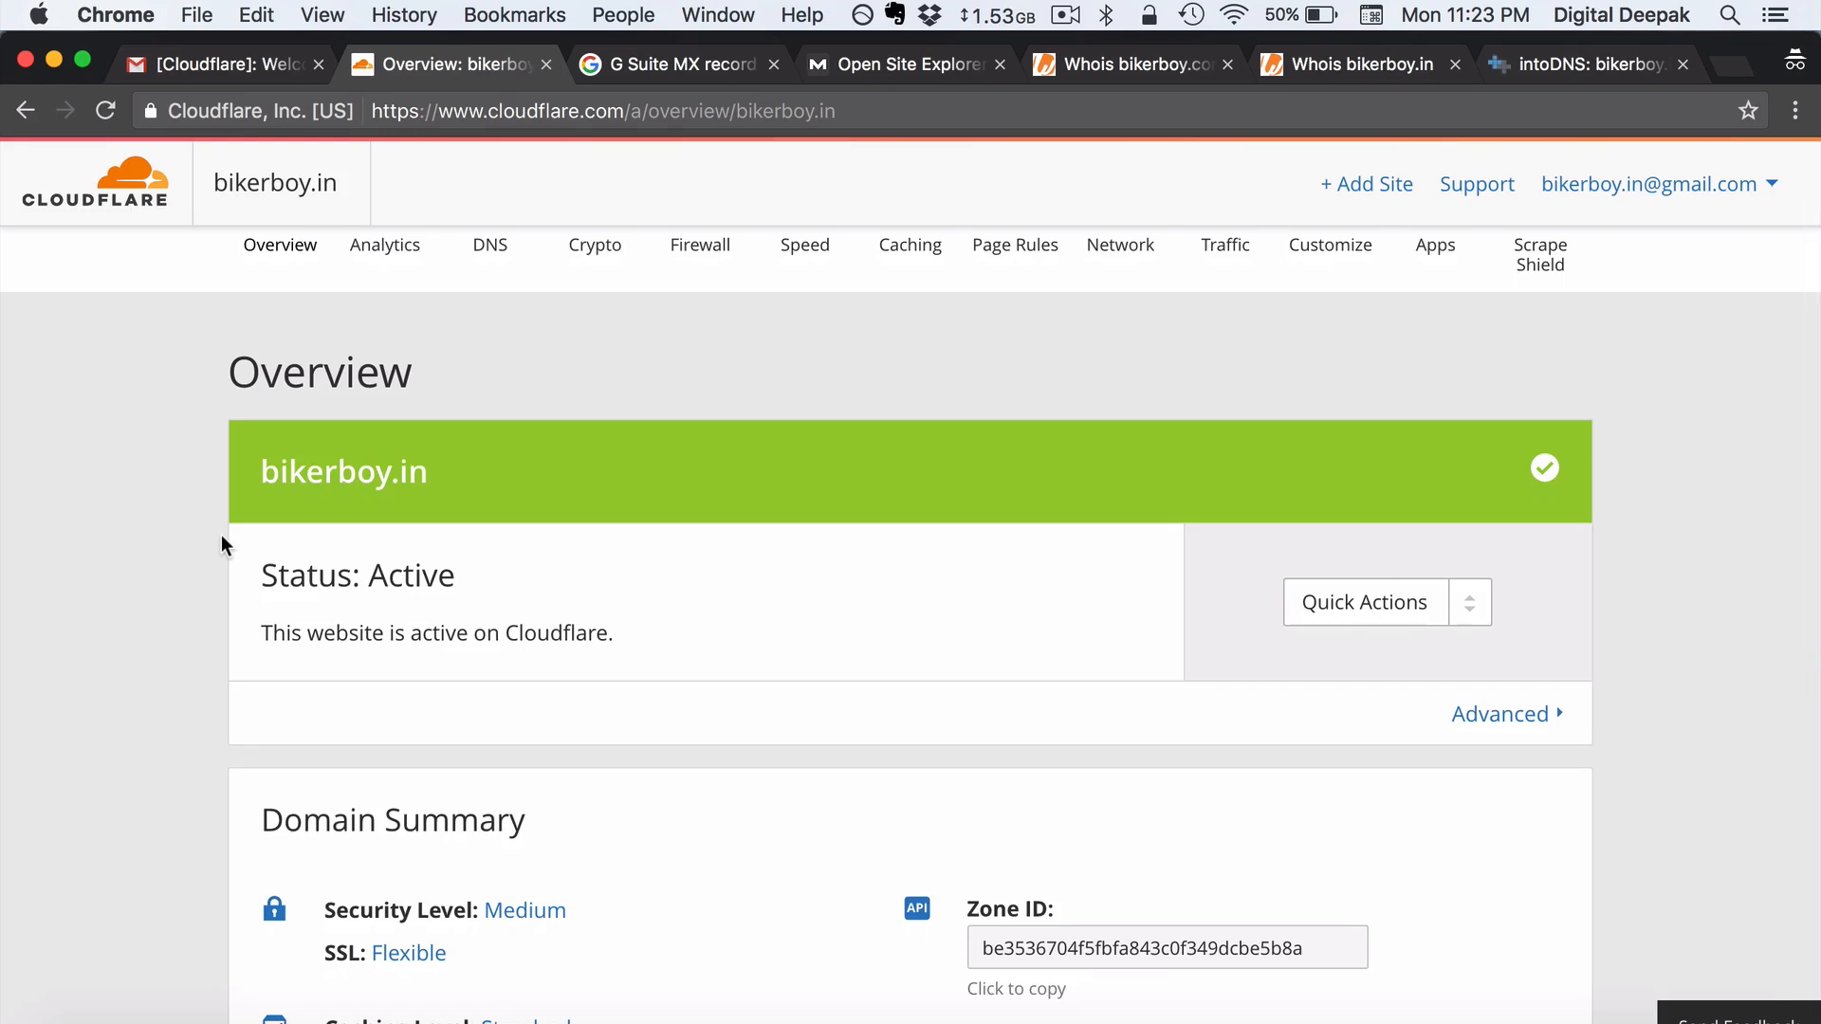
pyautogui.scroll(-2, 222, 542)
pyautogui.scroll(3, 220, 535)
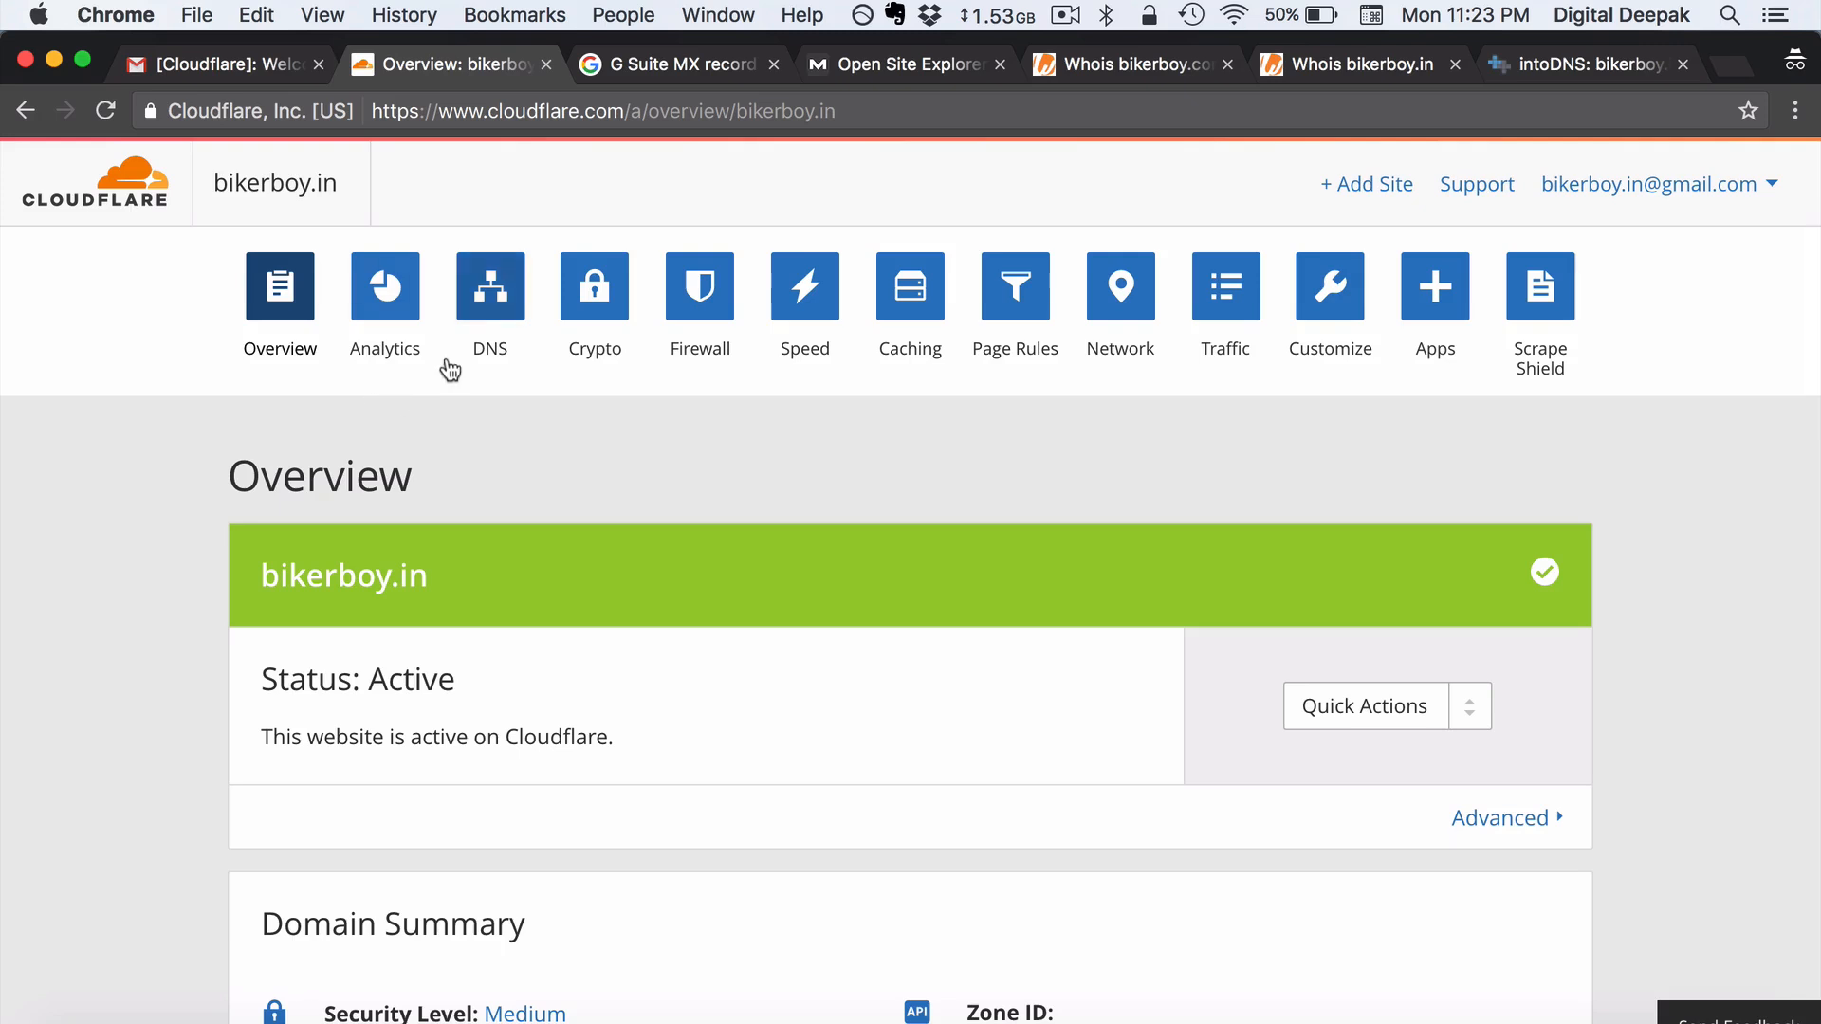
# - Open the DNS page and review the three Google MX records with 1 hour TTL
pyautogui.click(490, 311)
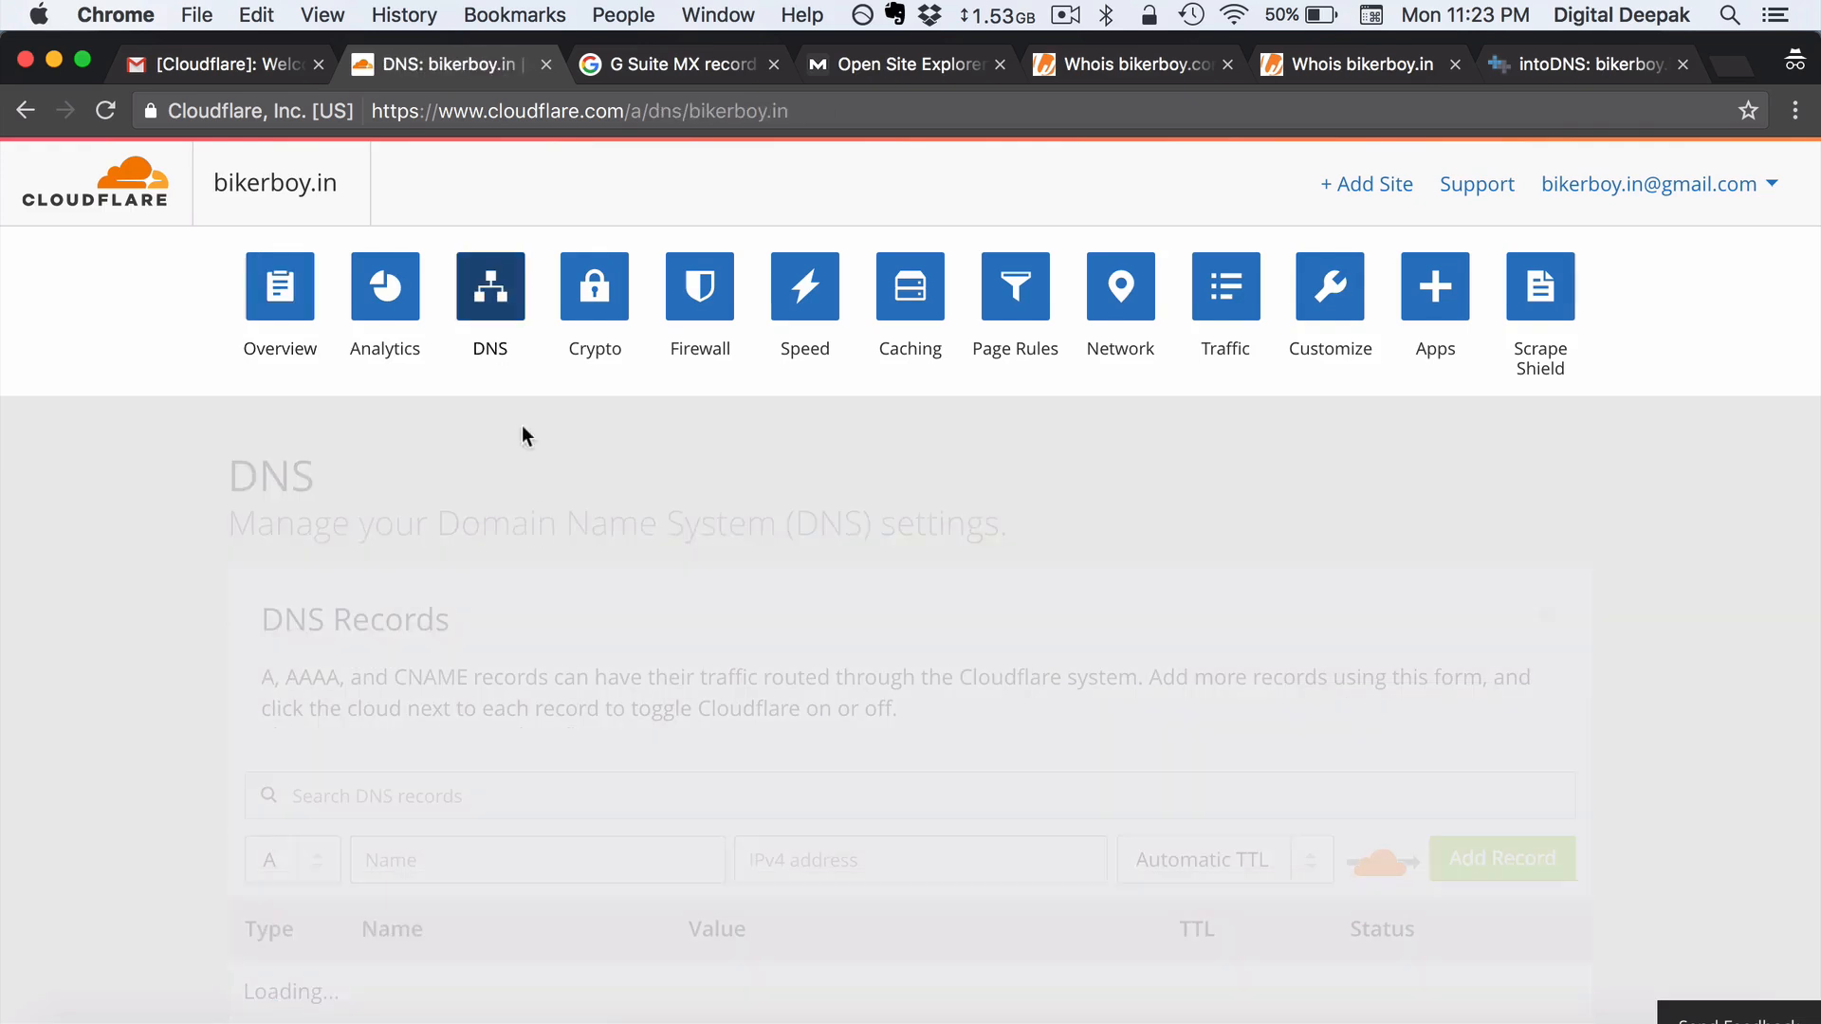
pyautogui.scroll(-5, 547, 509)
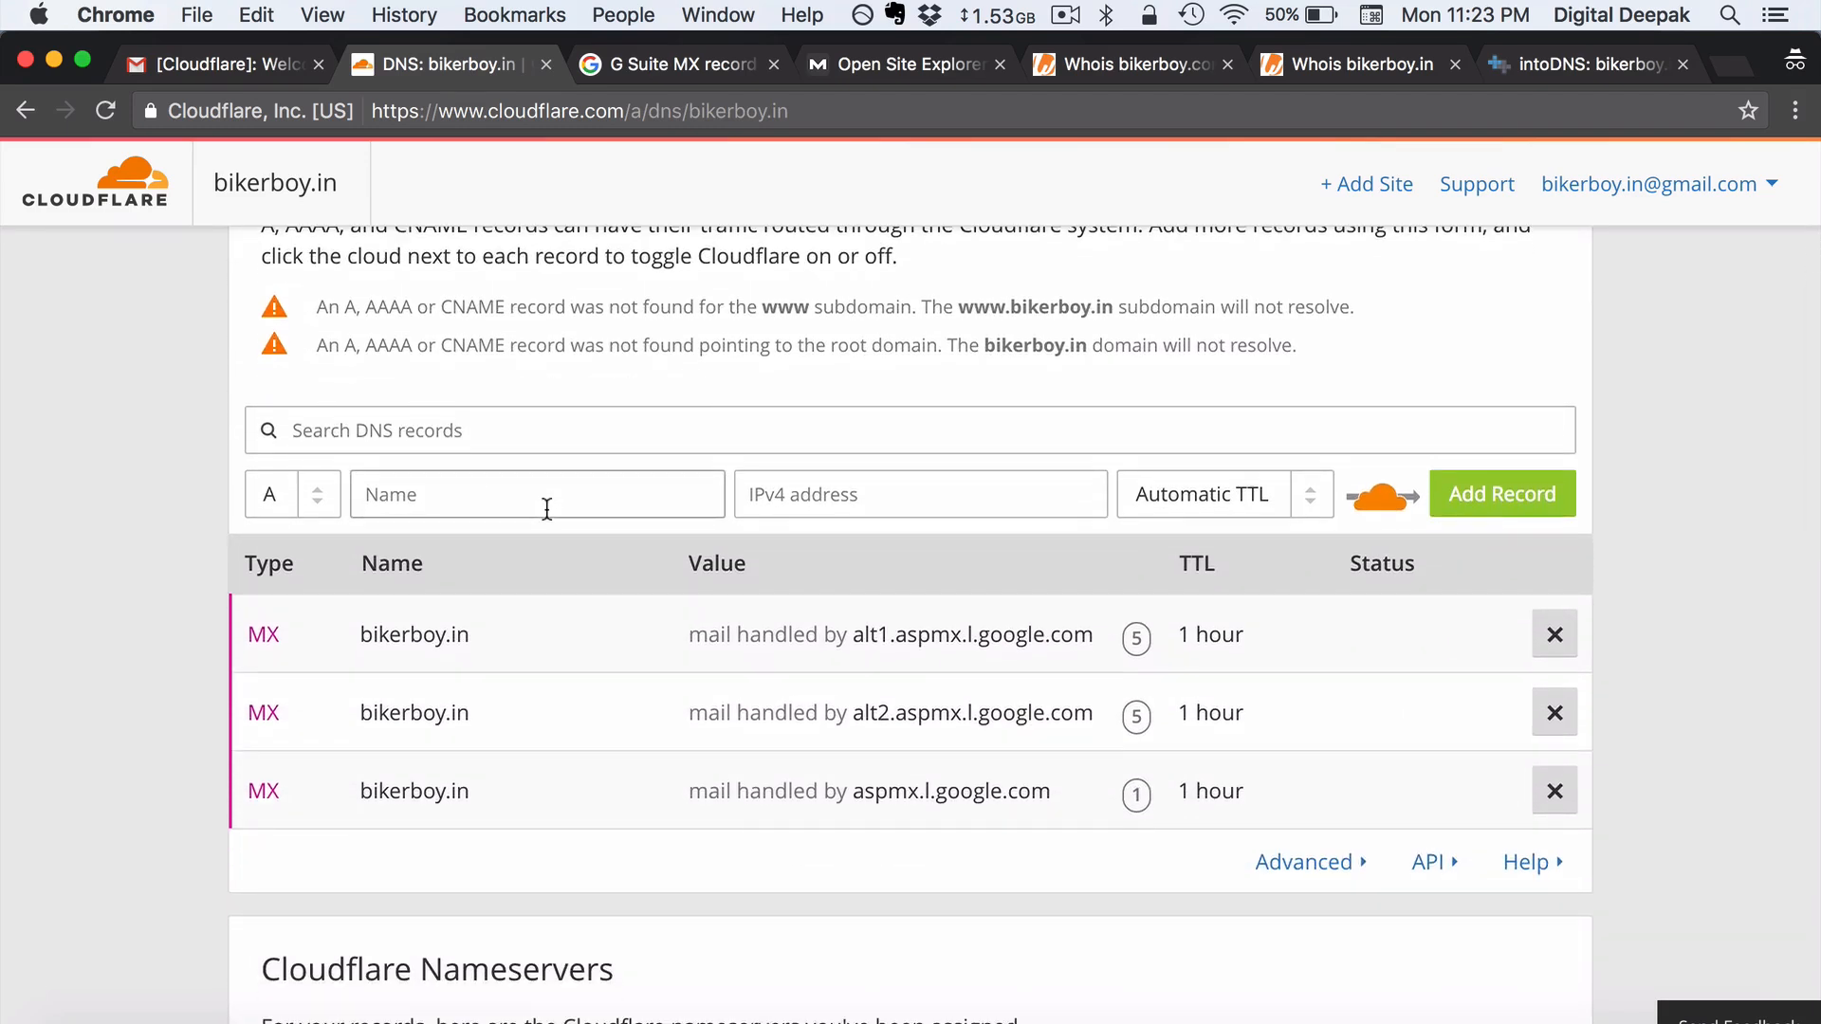
pyautogui.scroll(5, 547, 510)
pyautogui.scroll(1, 547, 509)
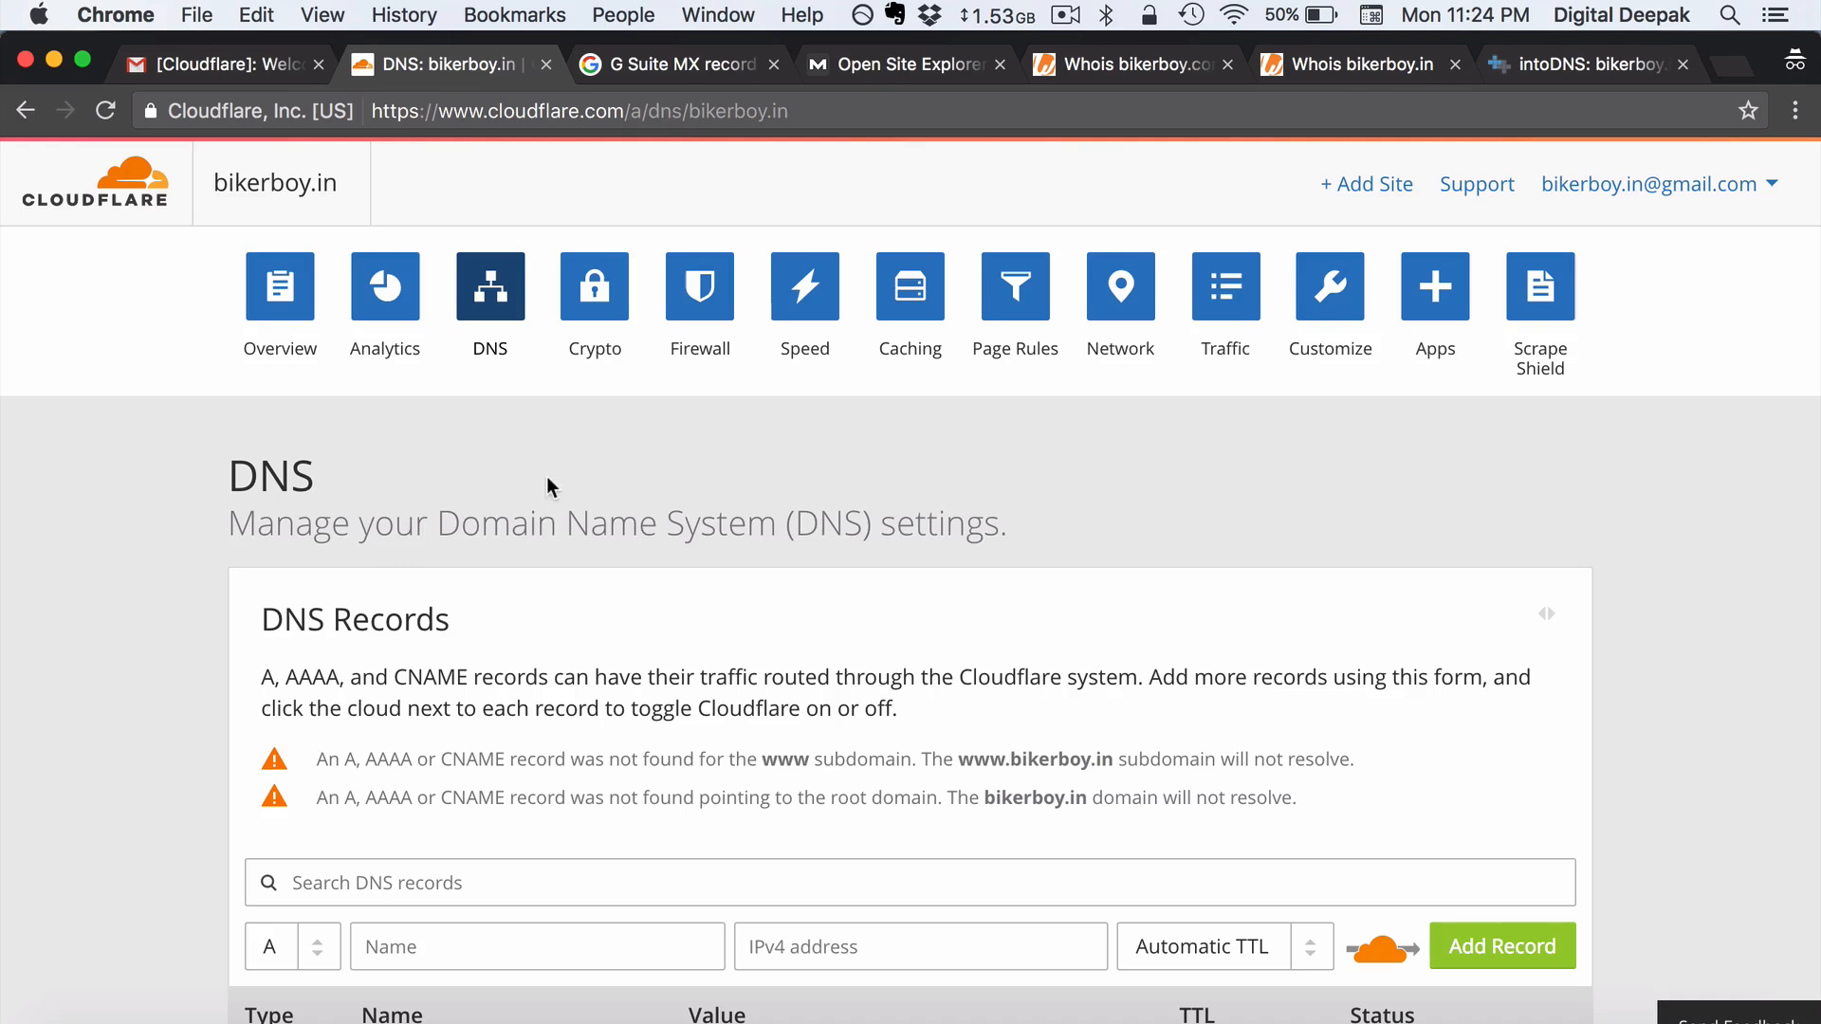
pyautogui.scroll(-1, 507, 482)
pyautogui.scroll(-1, 507, 482)
pyautogui.scroll(-3, 527, 627)
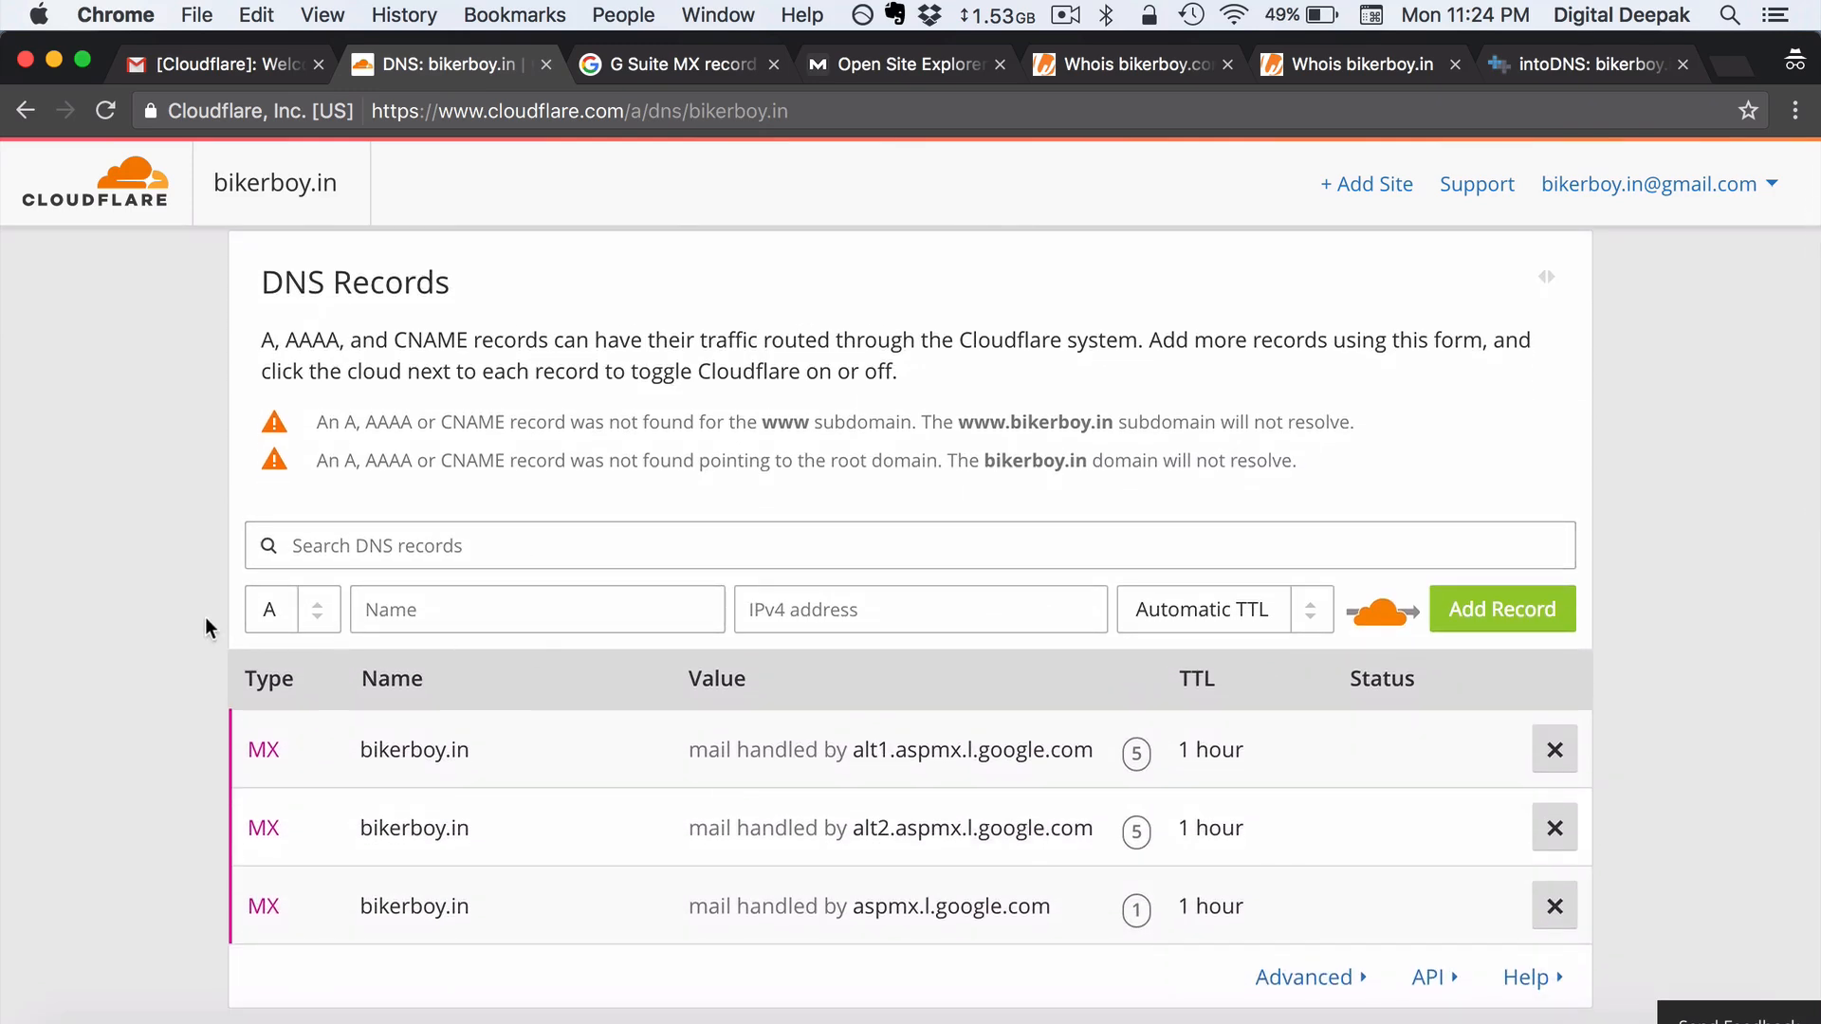
pyautogui.scroll(4, 479, 410)
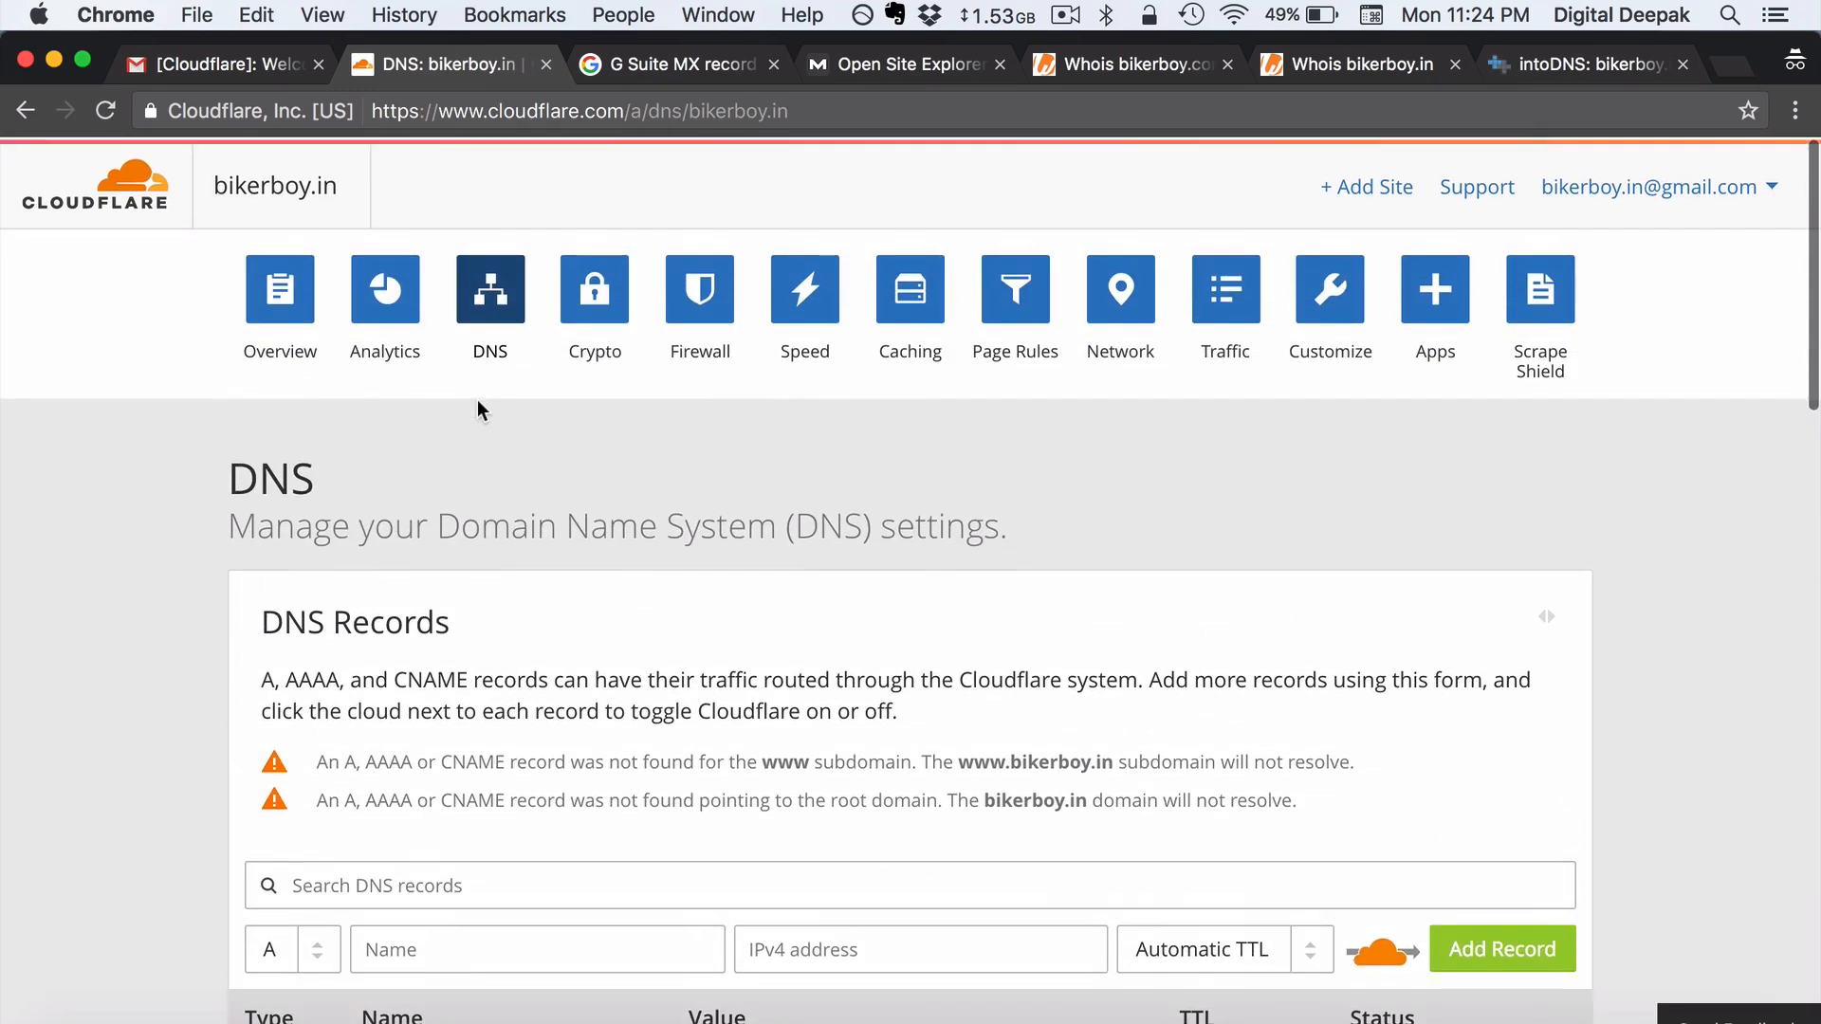